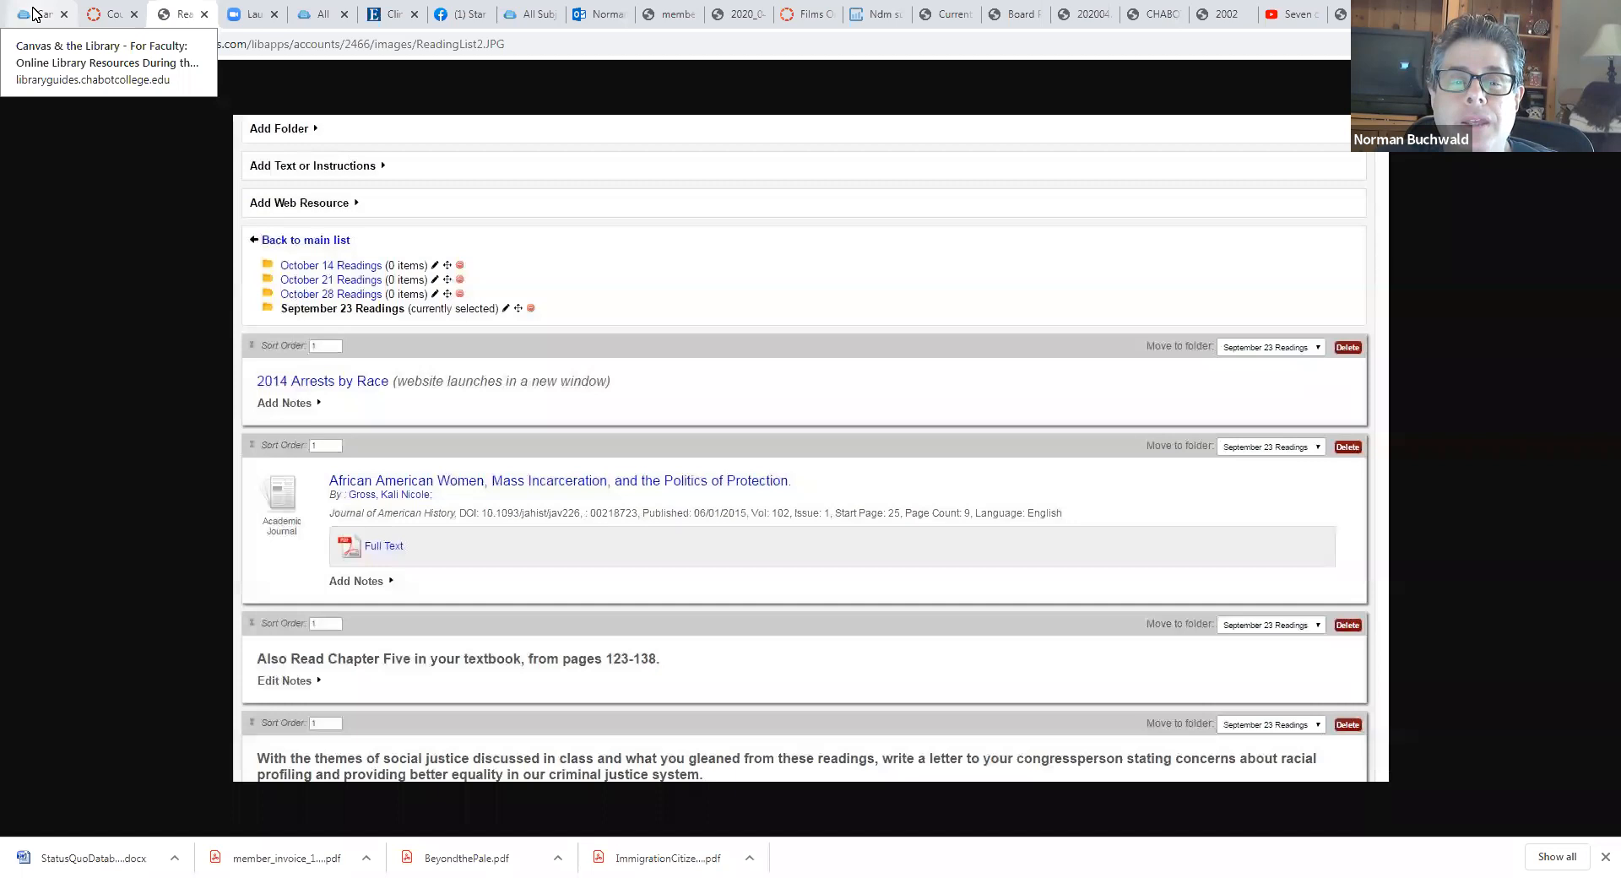
{"action": "left_click", "coordinate": [33, 13]}
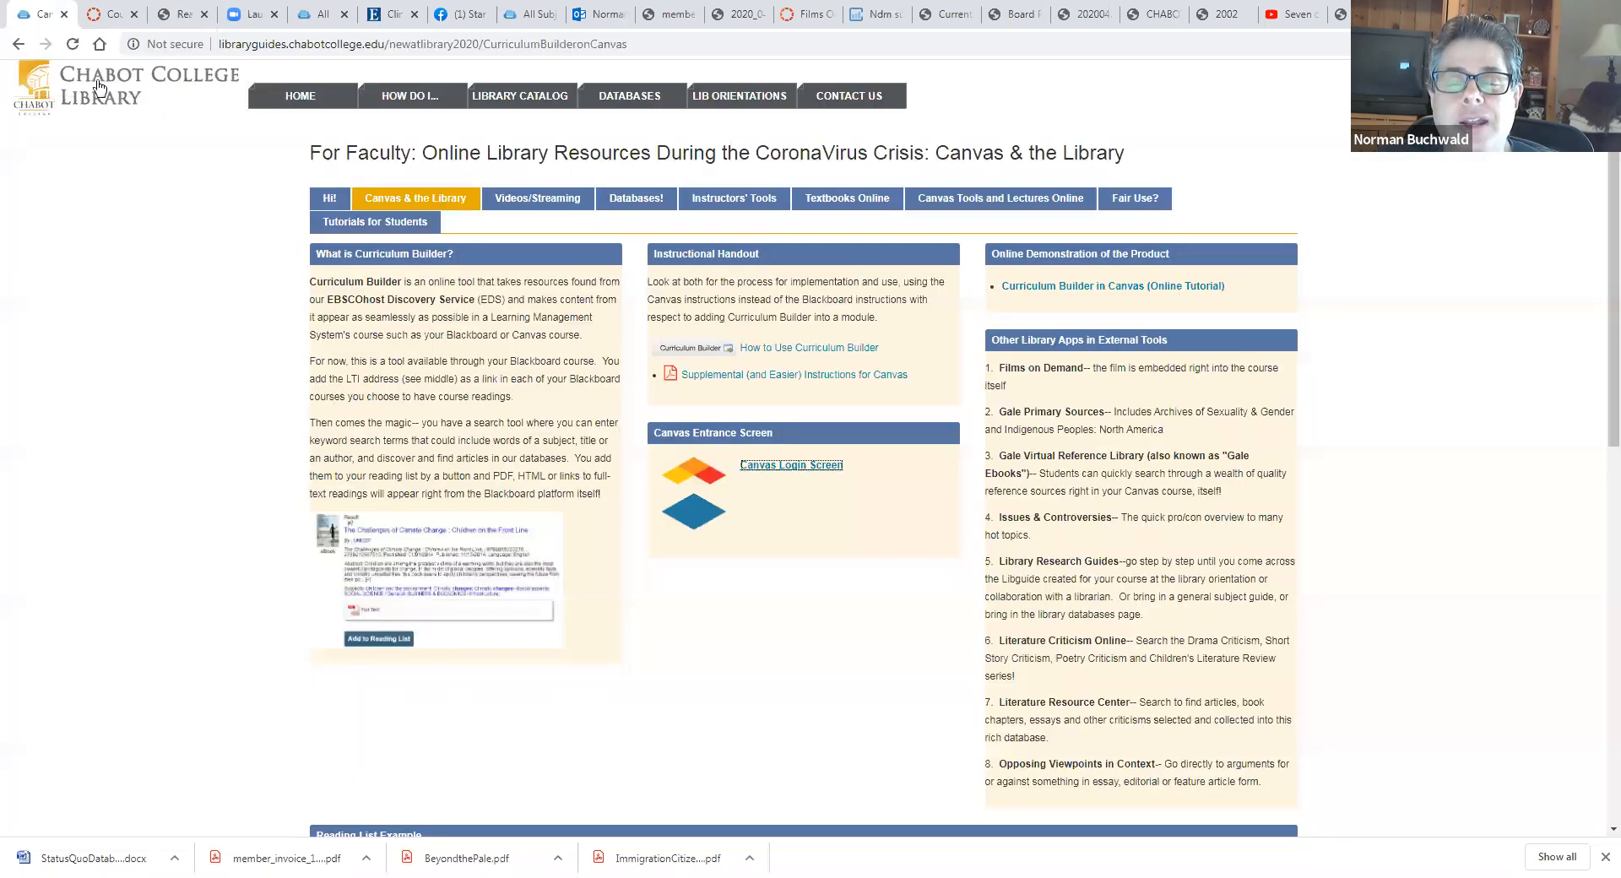
{"action": "left_click", "coordinate": [310, 93]}
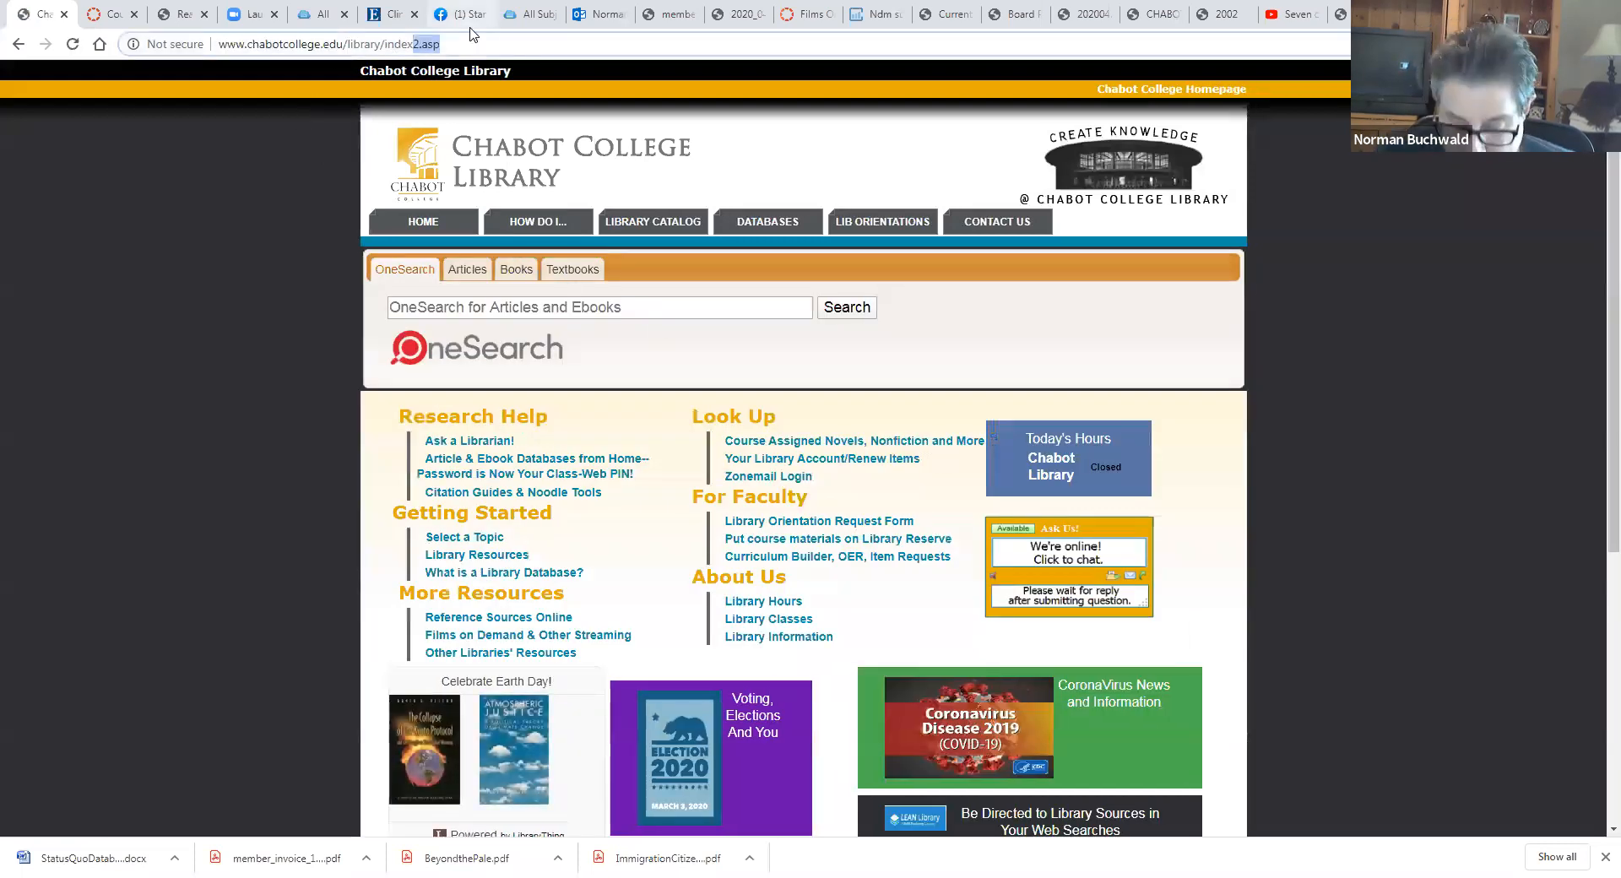
{"action": "type", "text": ".asp"}
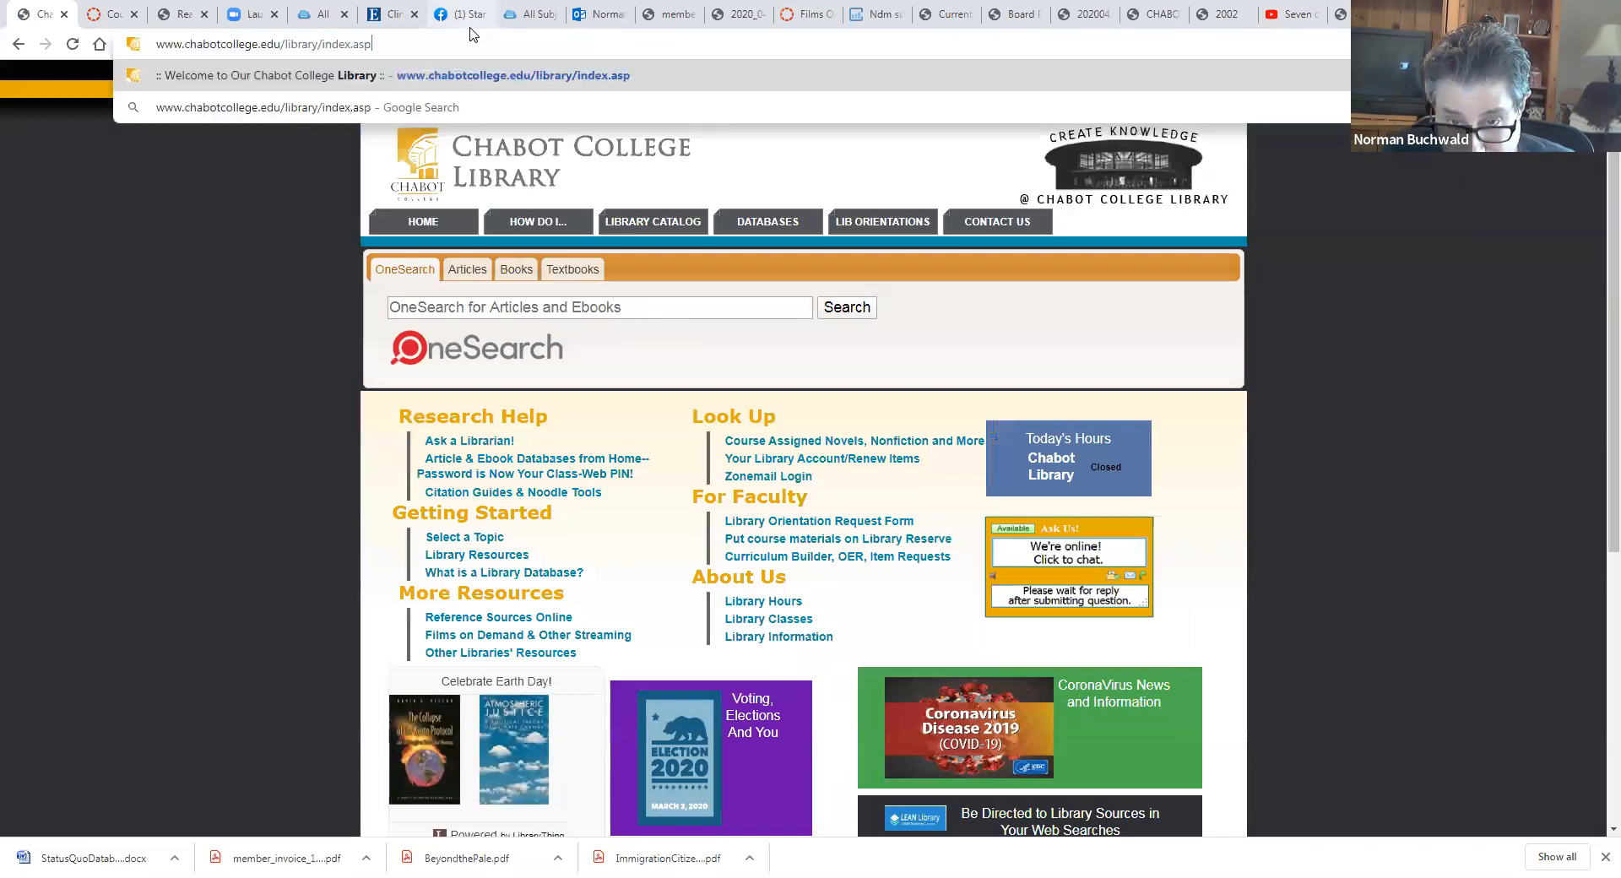
{"action": "key", "text": "Return"}
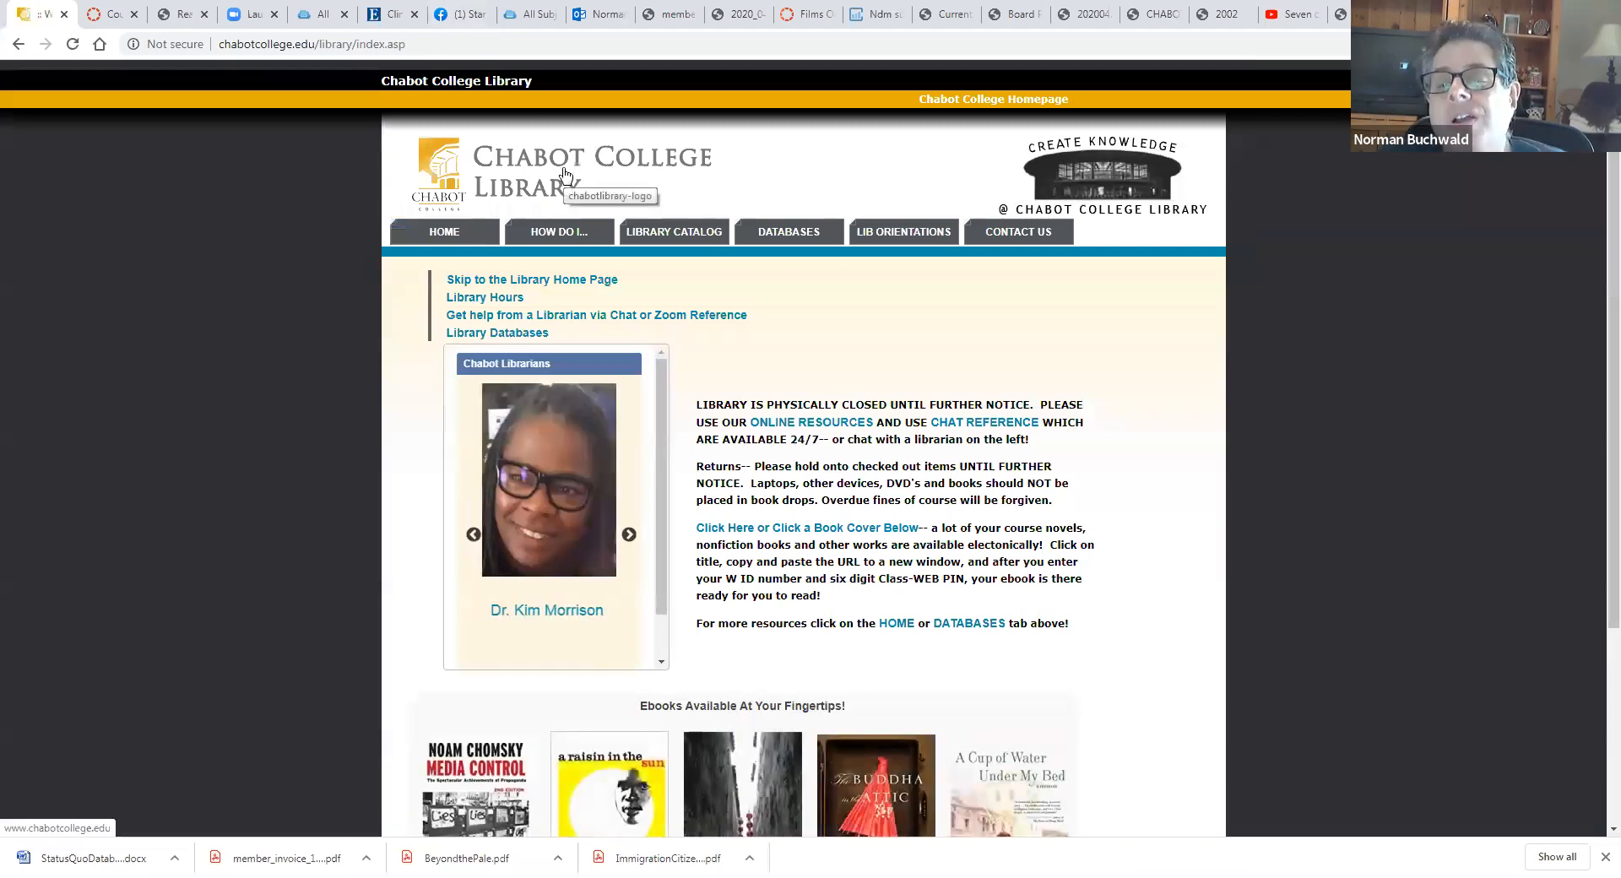
Step: From the library home page, open the faculty guide on Curriculum Builder, OER and item requests at its Canvas & the Library page
{"action": "left_click", "coordinate": [507, 281]}
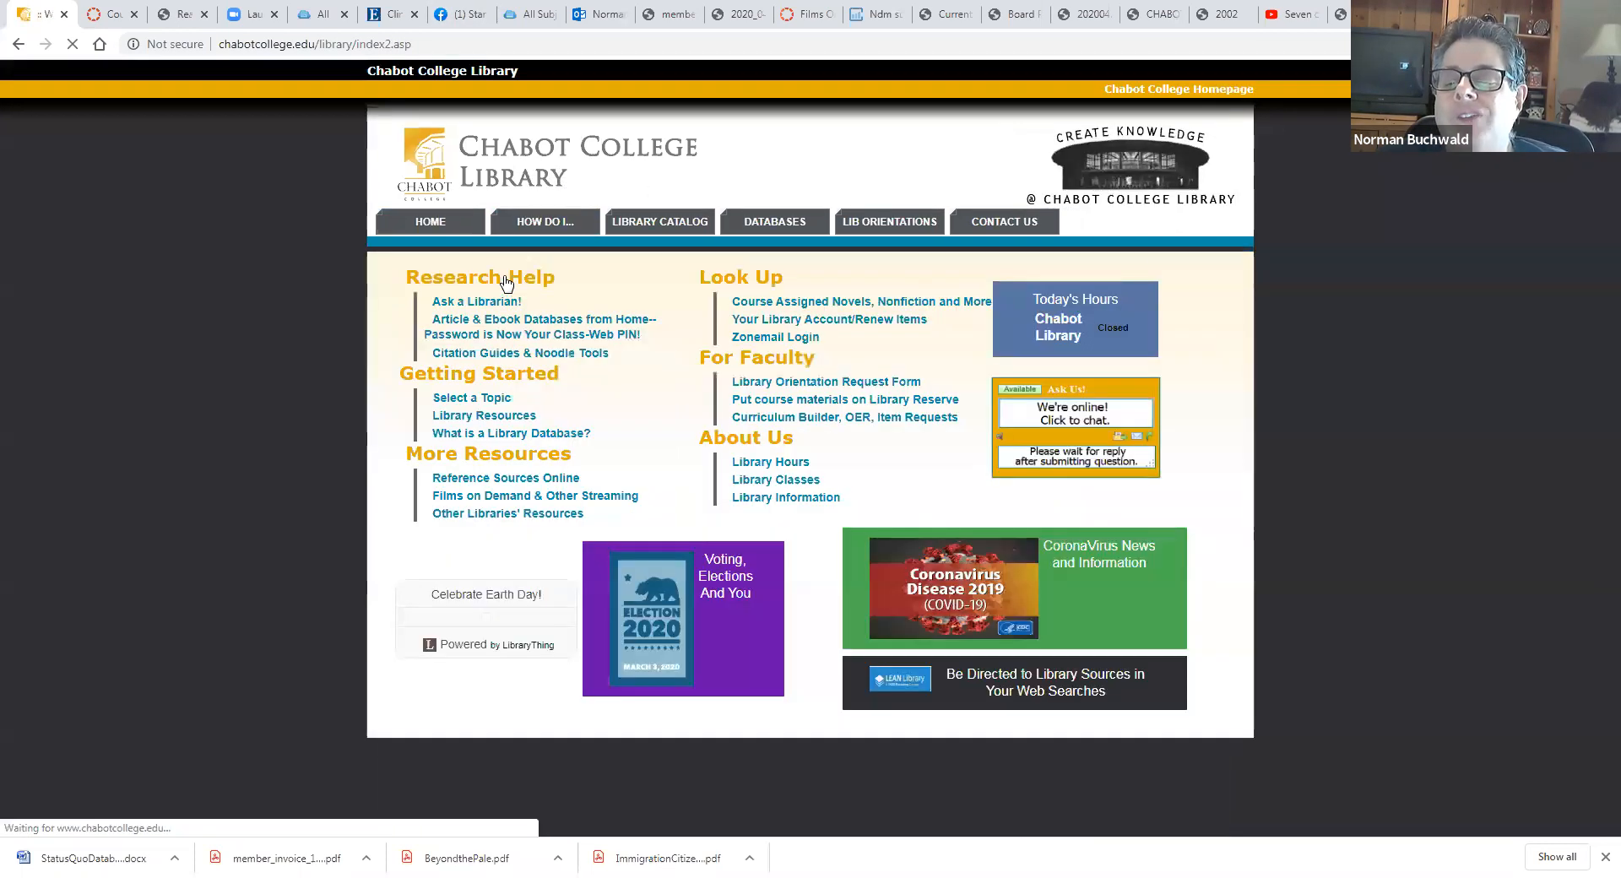
{"action": "left_click_drag", "start_coordinate": [691, 499], "coordinate": [836, 501]}
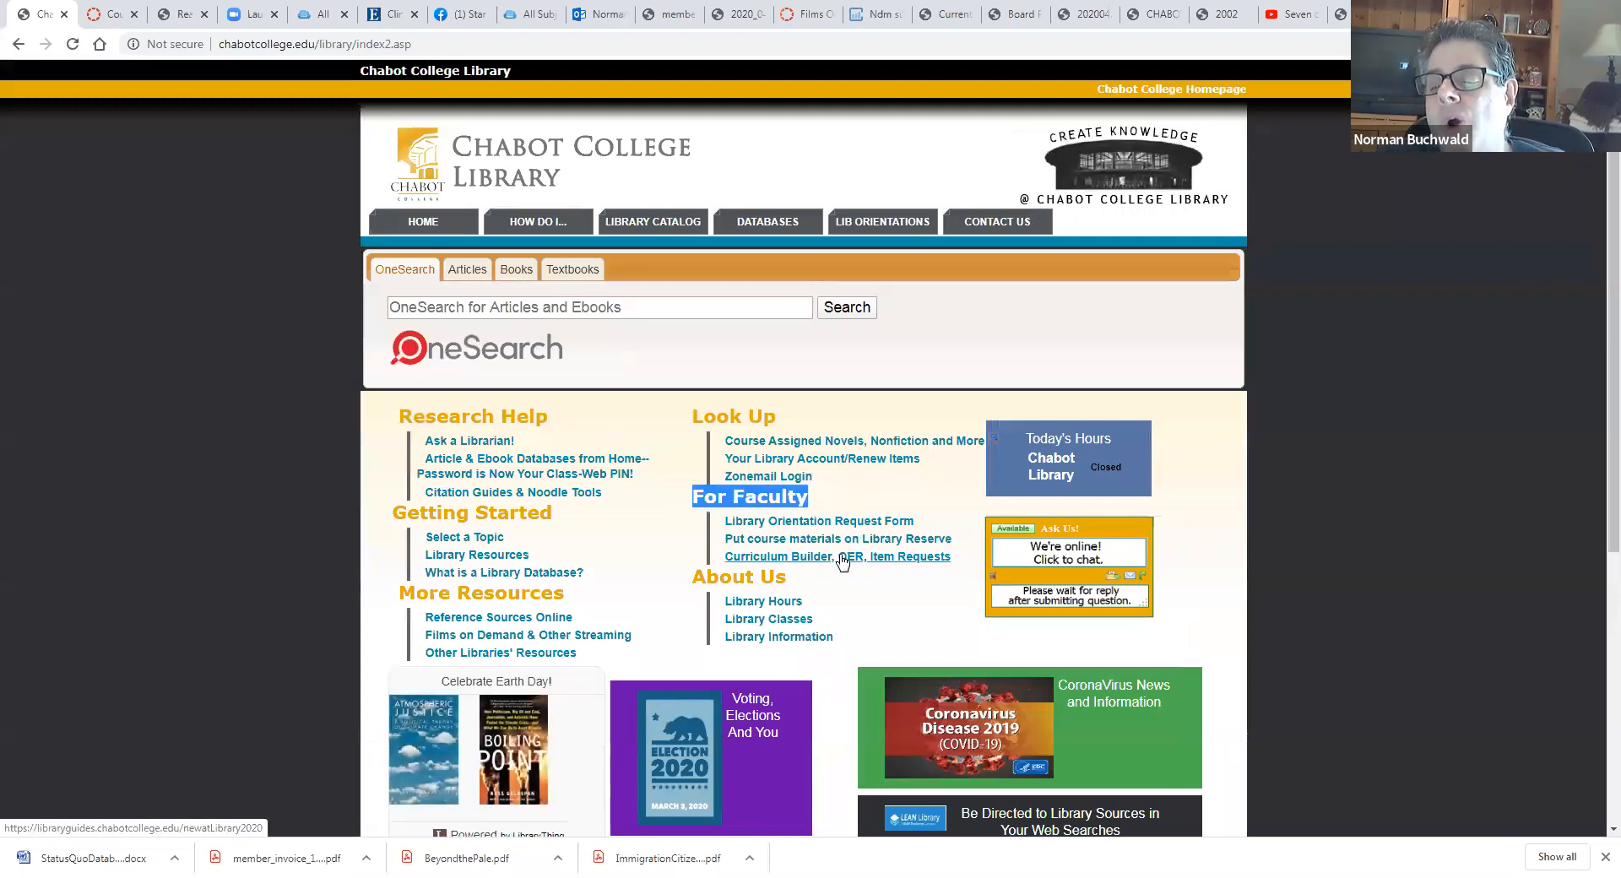
{"action": "left_click", "coordinate": [842, 557]}
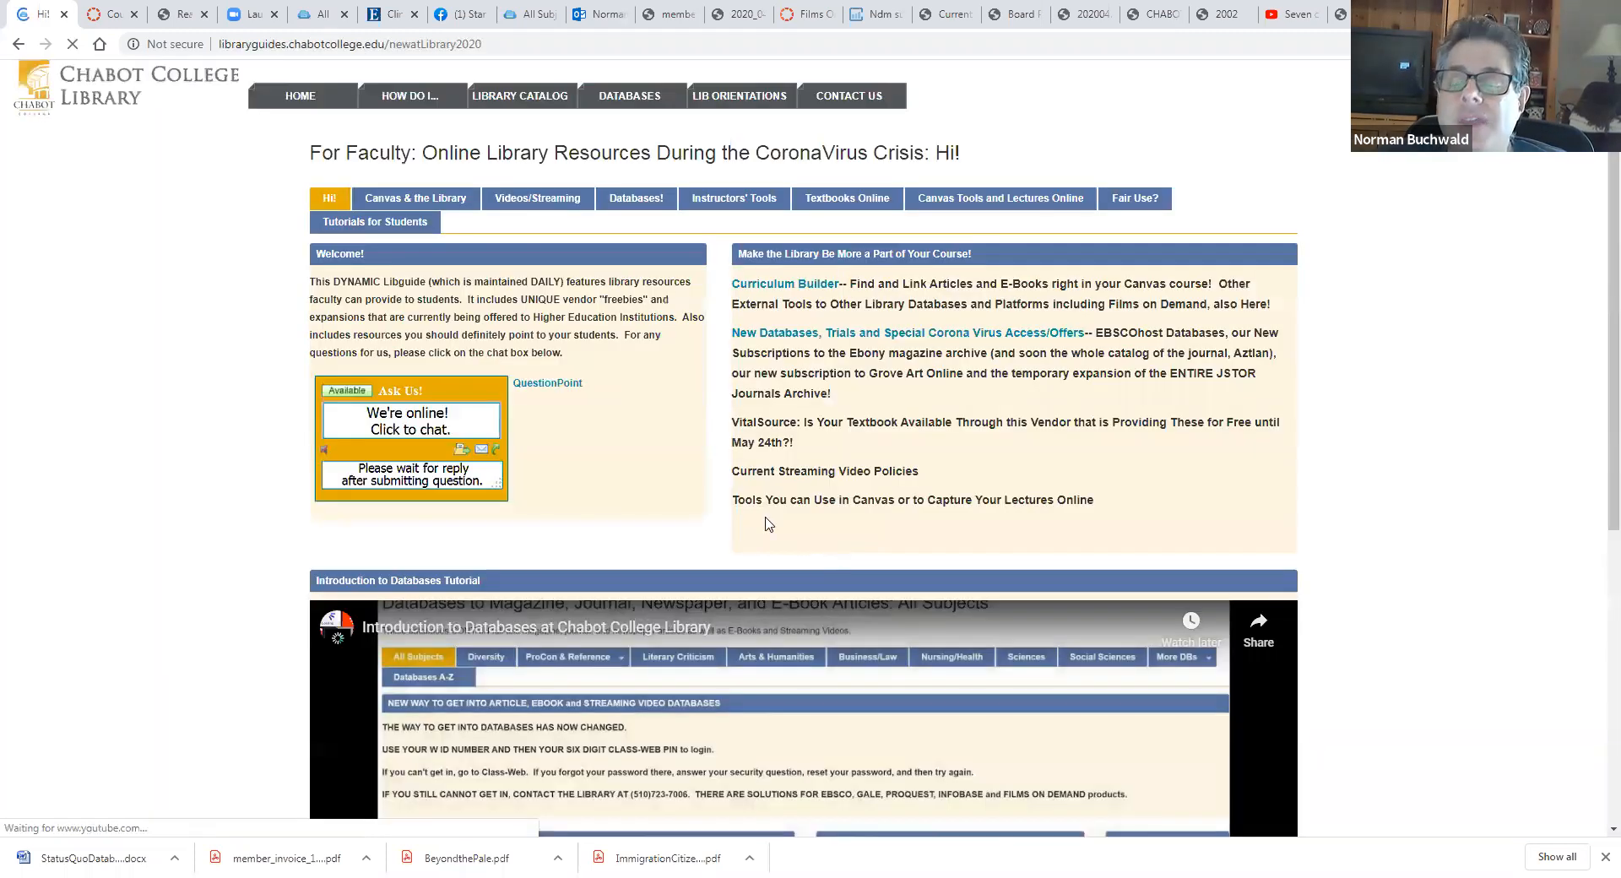
{"action": "left_click", "coordinate": [392, 202]}
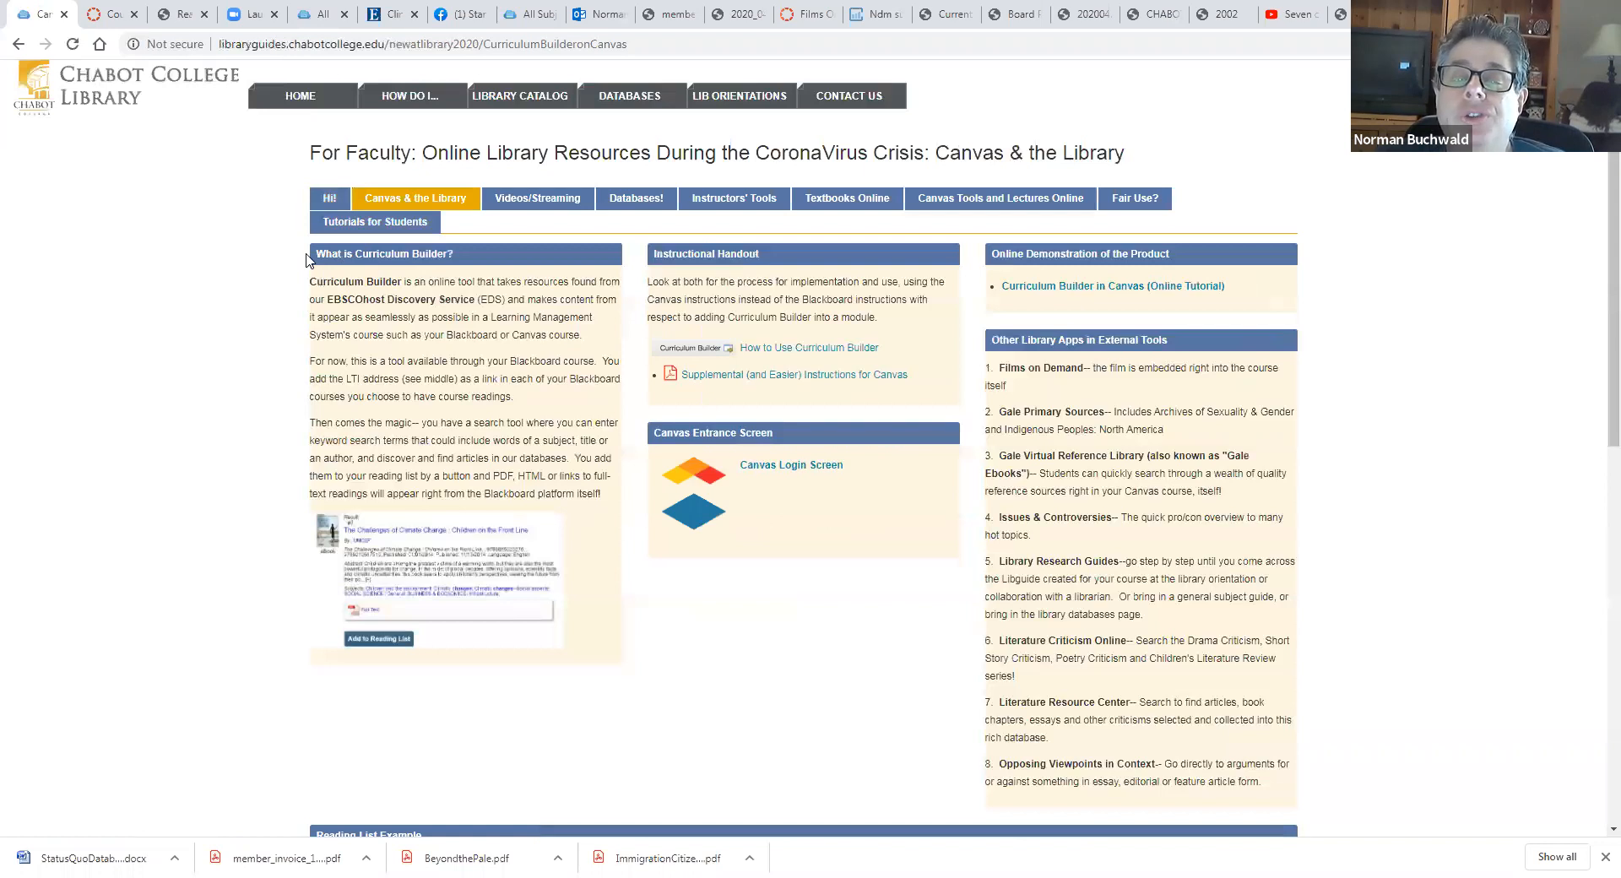
Step: Read the What is Curriculum Builder? description and look through the How to Use Curriculum Builder handout
{"action": "left_click_drag", "start_coordinate": [310, 281], "coordinate": [600, 494]}
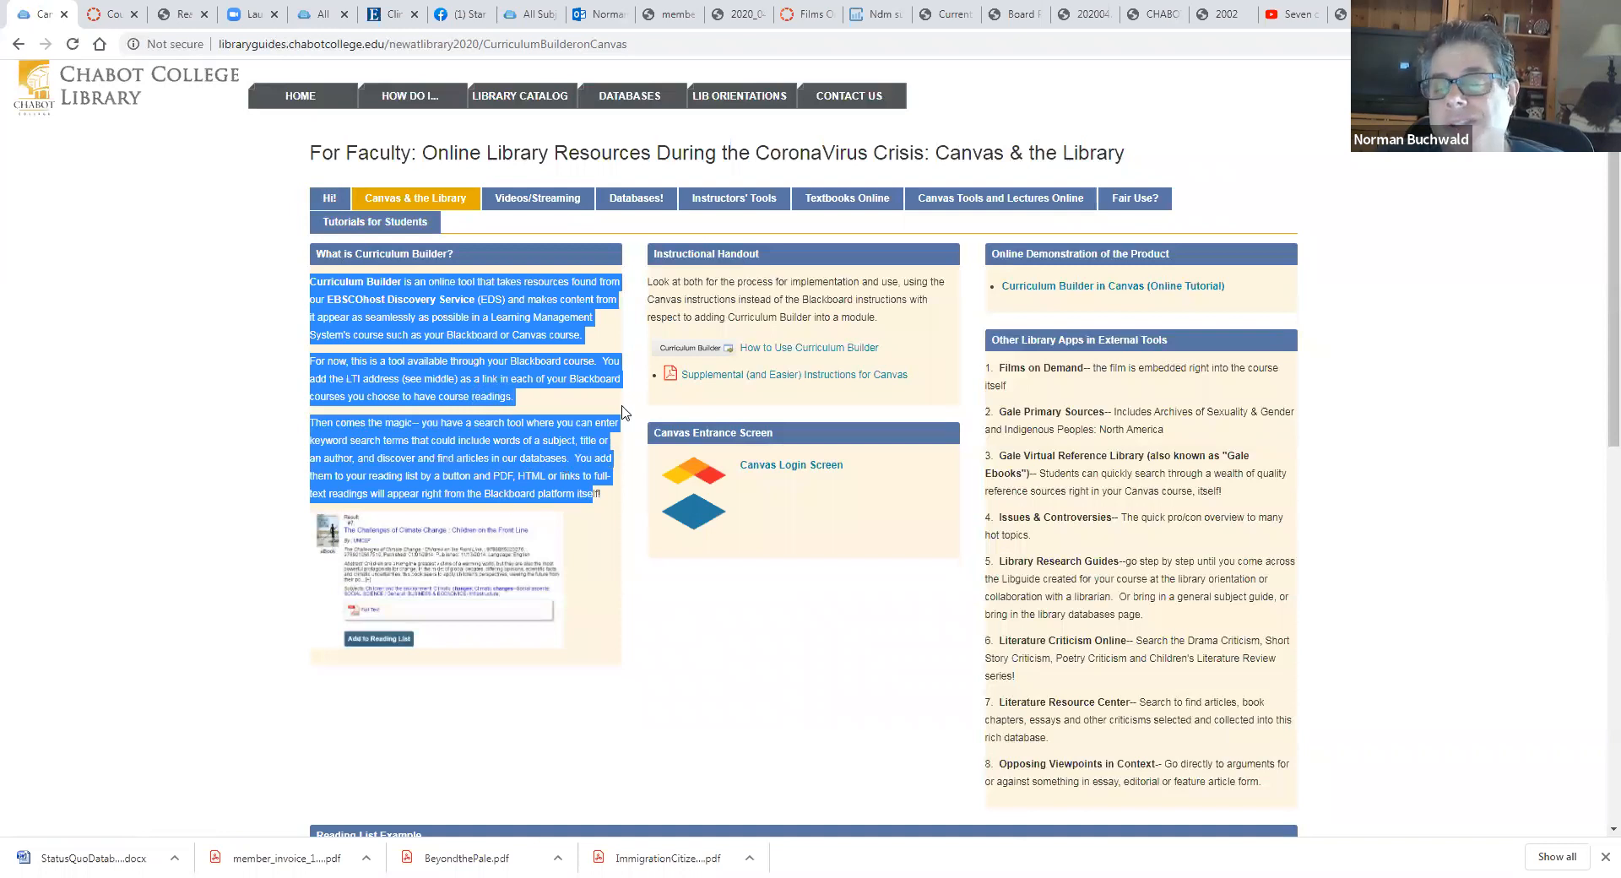
{"action": "left_click", "coordinate": [702, 256]}
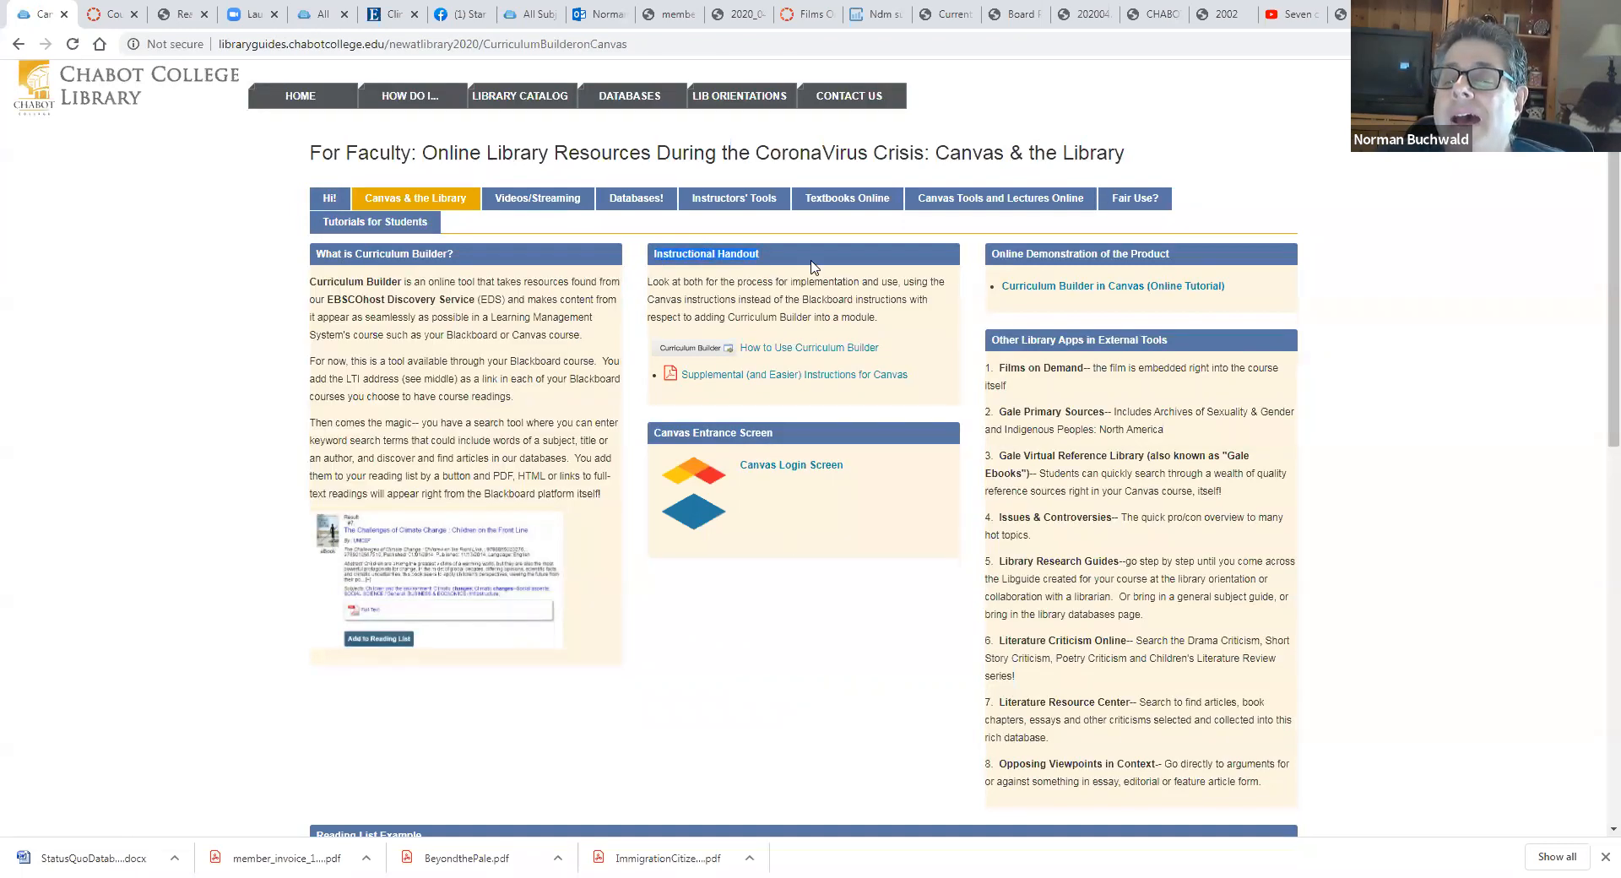
{"action": "left_click", "coordinate": [788, 347]}
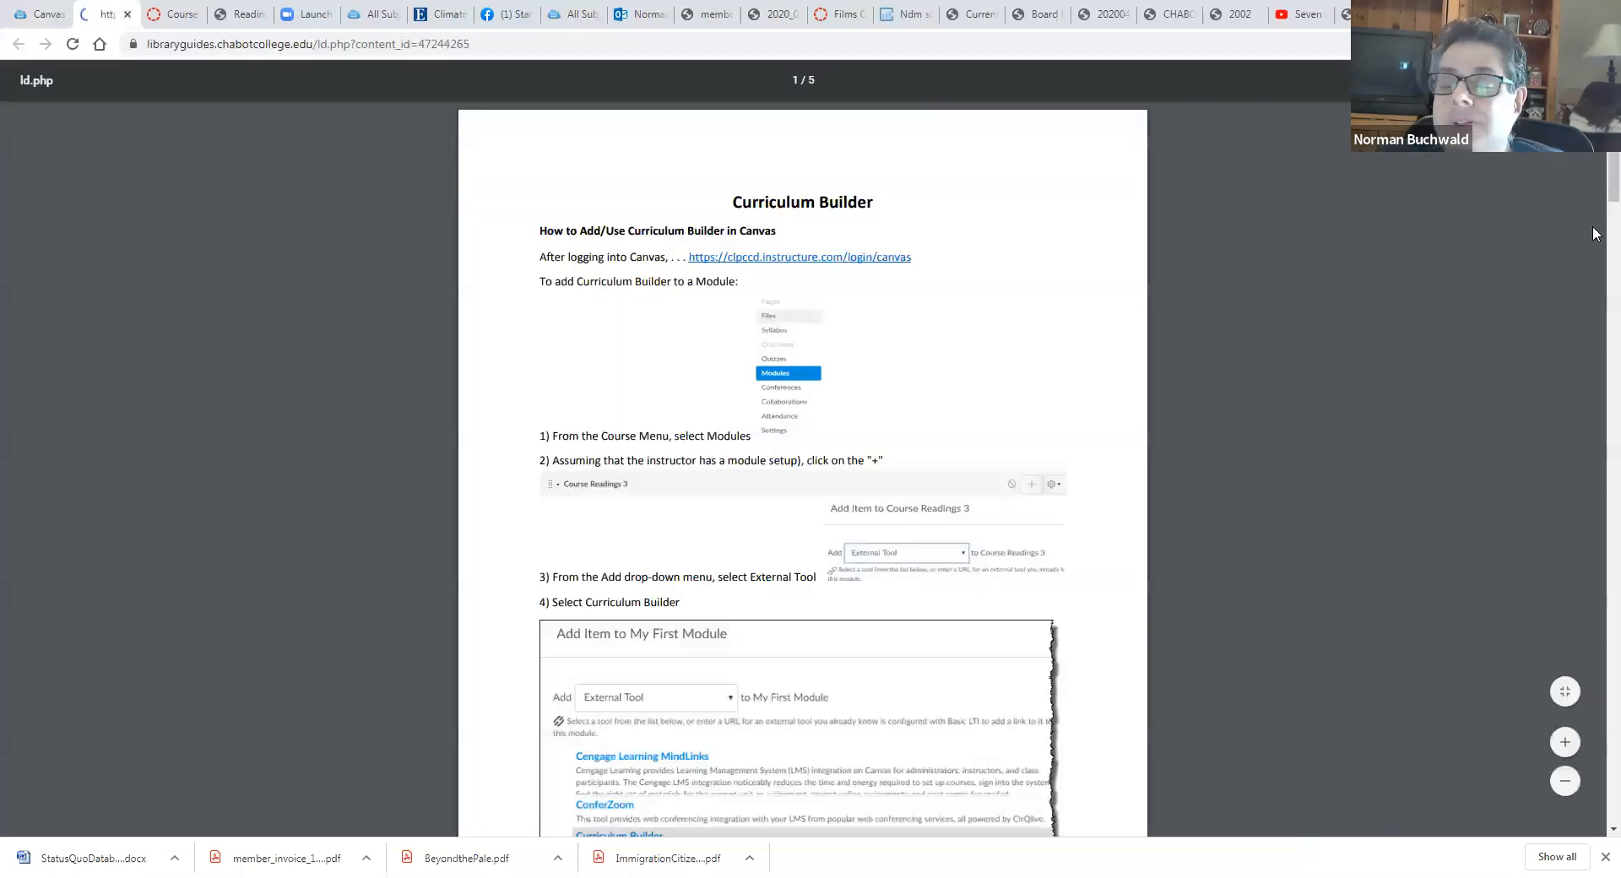
{"action": "scroll", "coordinate": [1593, 225], "scroll_direction": "down", "scroll_amount": 15}
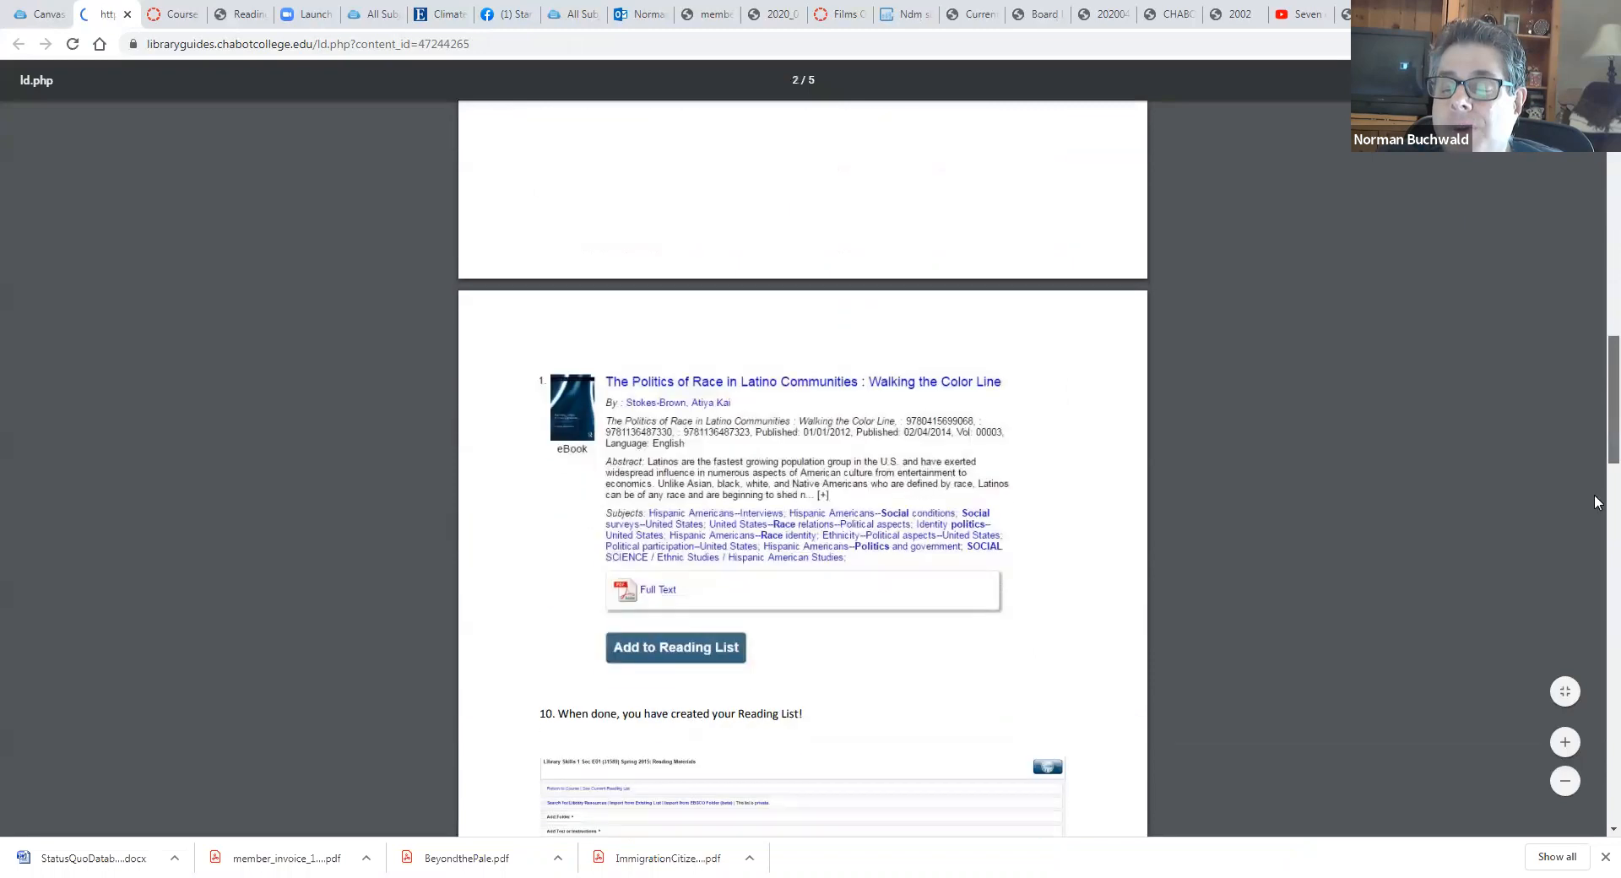
{"action": "scroll", "coordinate": [1596, 602], "scroll_direction": "down", "scroll_amount": 20}
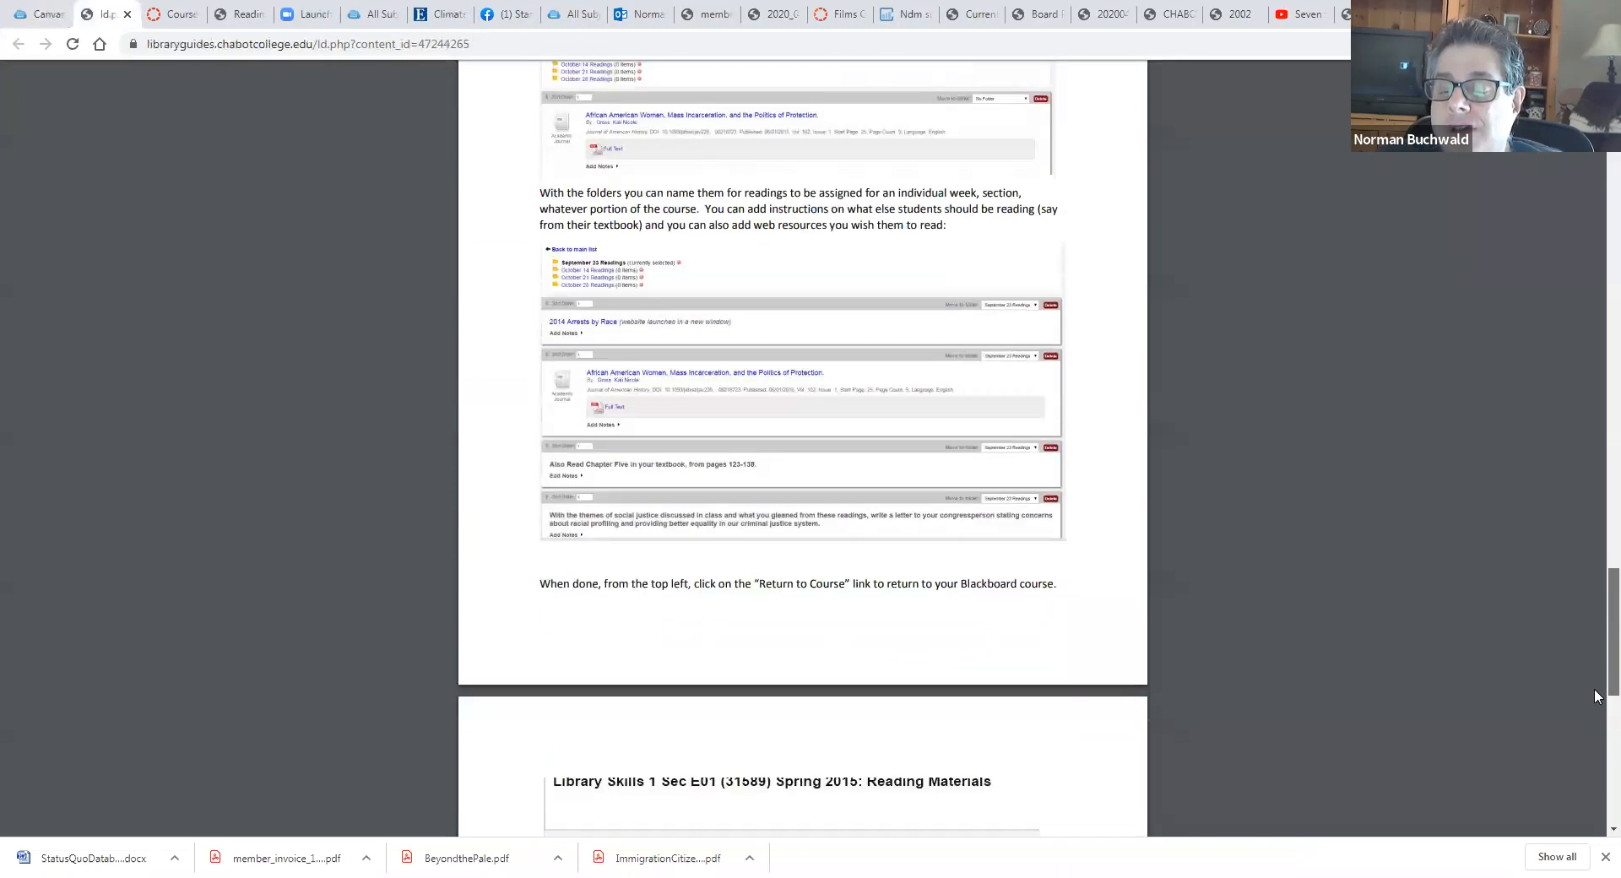
{"action": "scroll", "coordinate": [1596, 726], "scroll_direction": "down", "scroll_amount": 20}
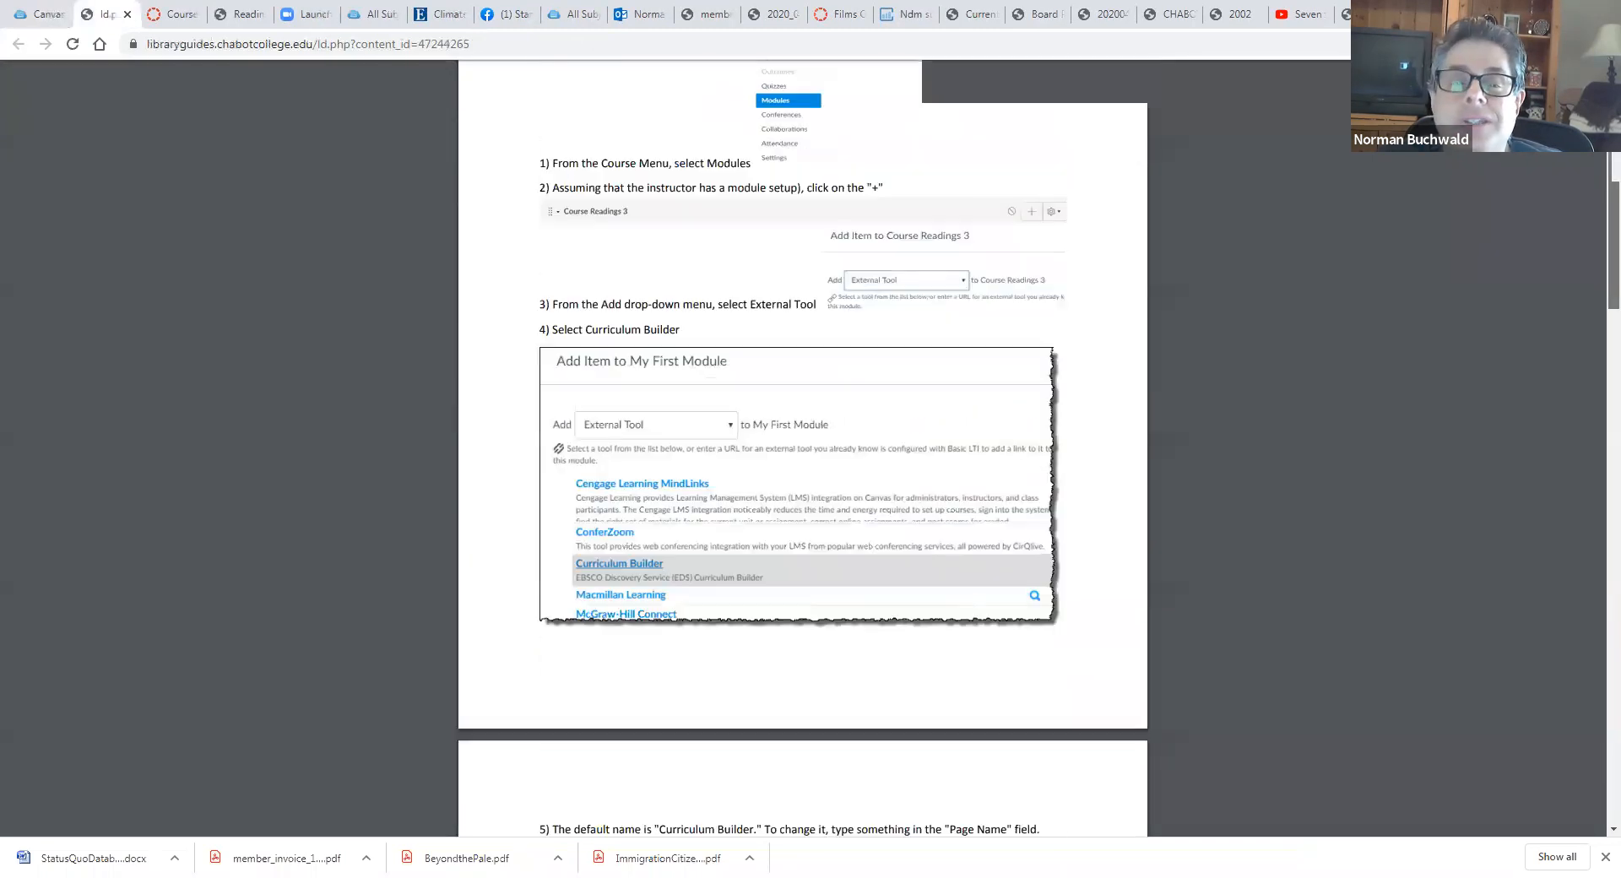
Step: Return to the Canvas & the Library guide and review the list of Other Library Apps in External Tools
{"action": "left_click", "coordinate": [42, 15]}
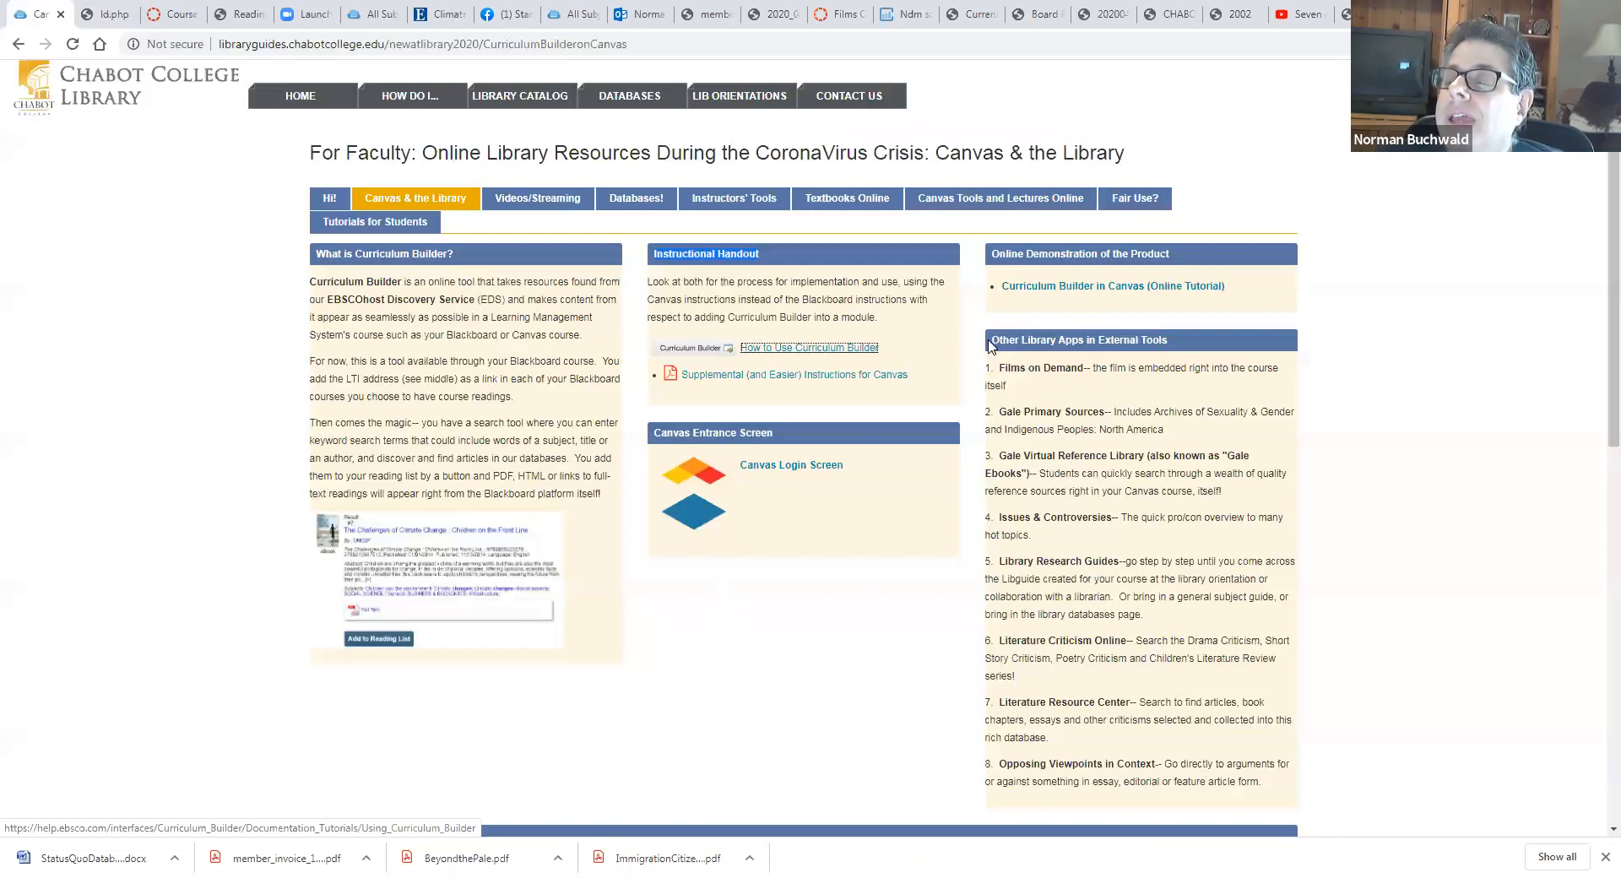
{"action": "left_click_drag", "start_coordinate": [1020, 355], "coordinate": [1264, 781]}
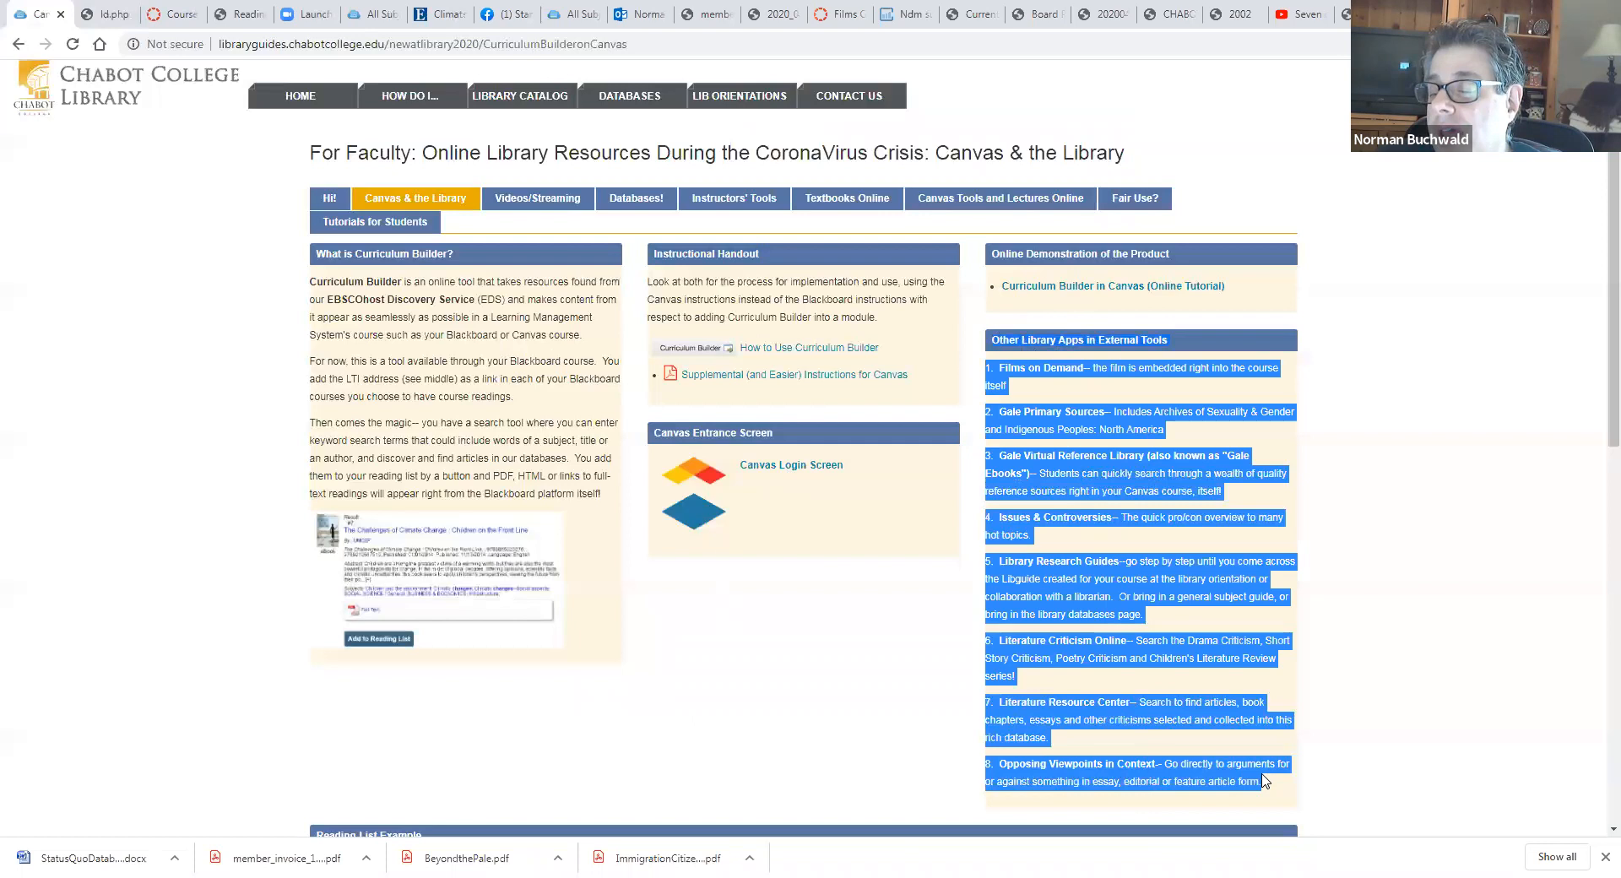
{"action": "left_click", "coordinate": [1258, 758]}
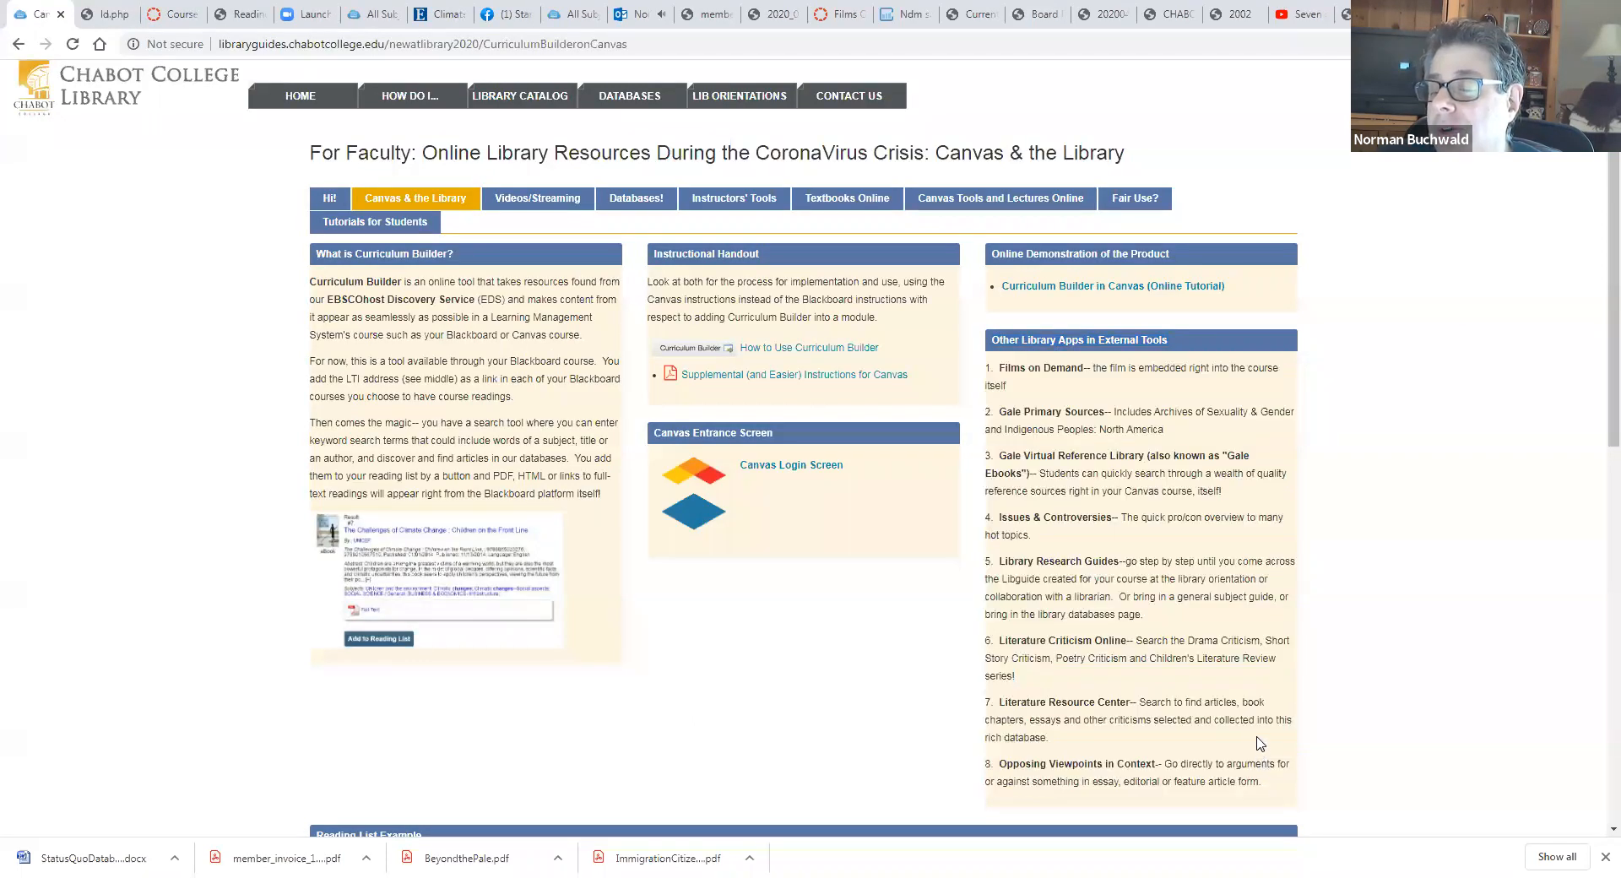
Step: Open the Canvas login screen from the guide and log in with the W number and account password
{"action": "left_click", "coordinate": [793, 478]}
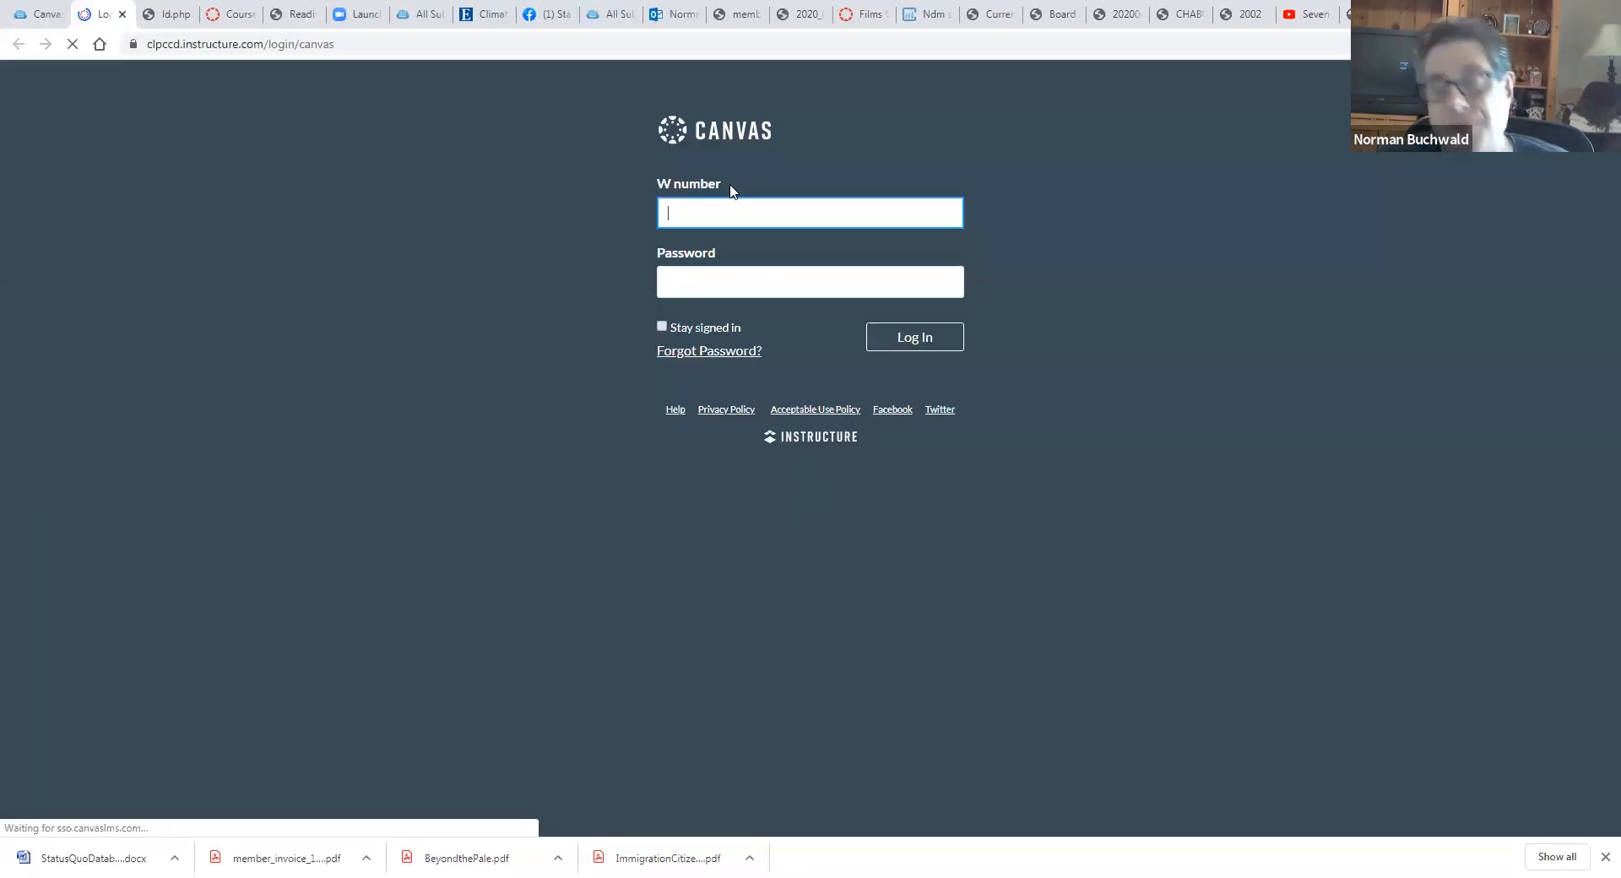
{"action": "type", "text": "W"}
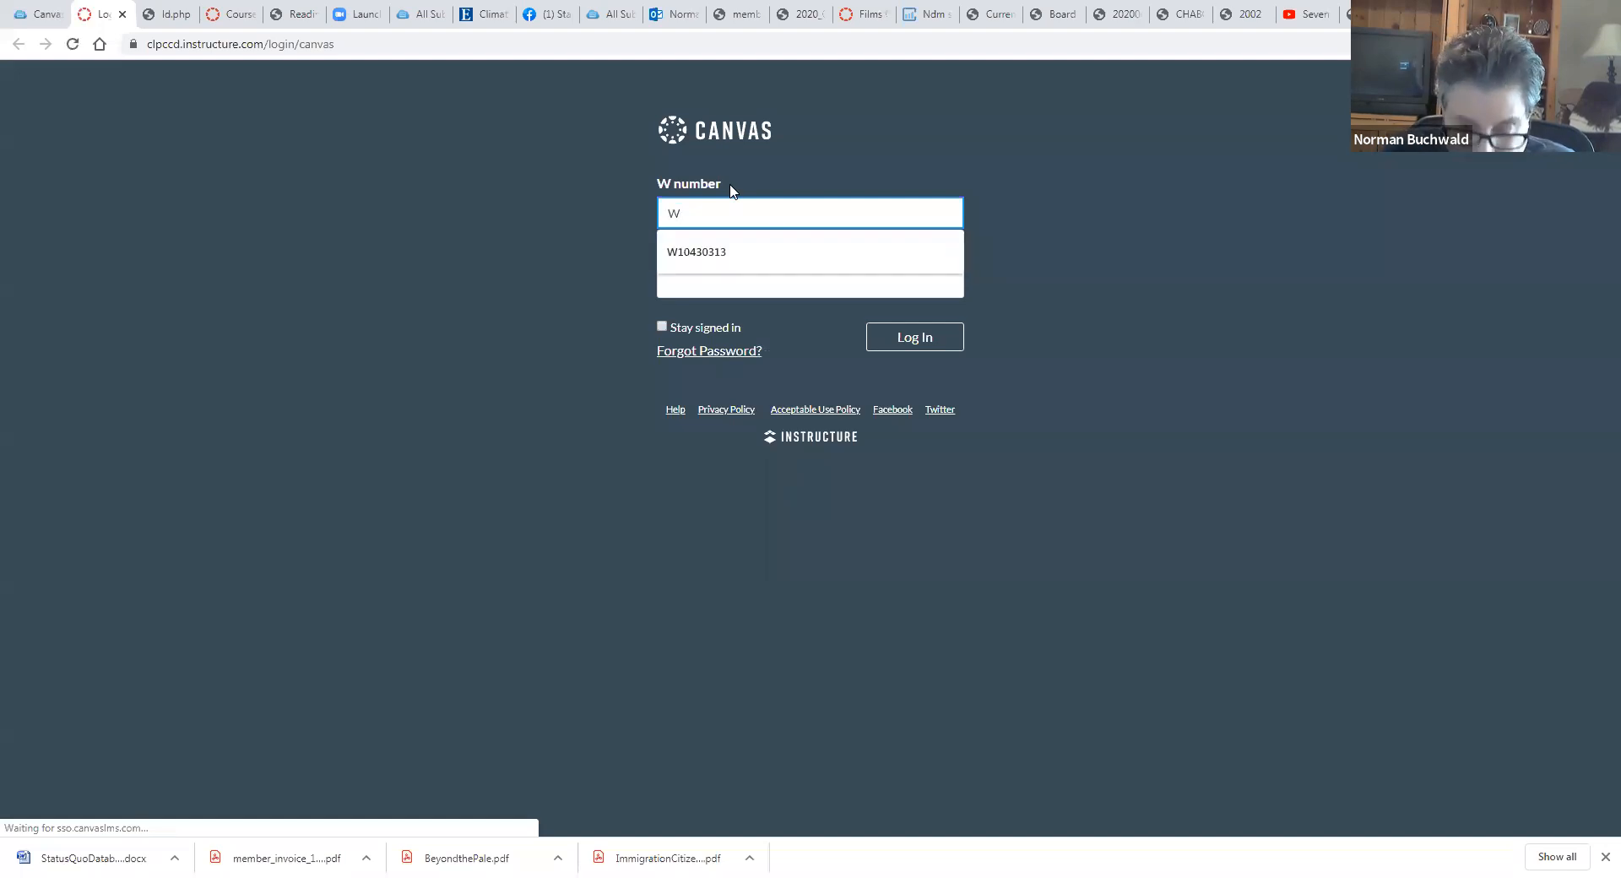
{"action": "left_click", "coordinate": [742, 250]}
{"action": "left_click", "coordinate": [725, 275]}
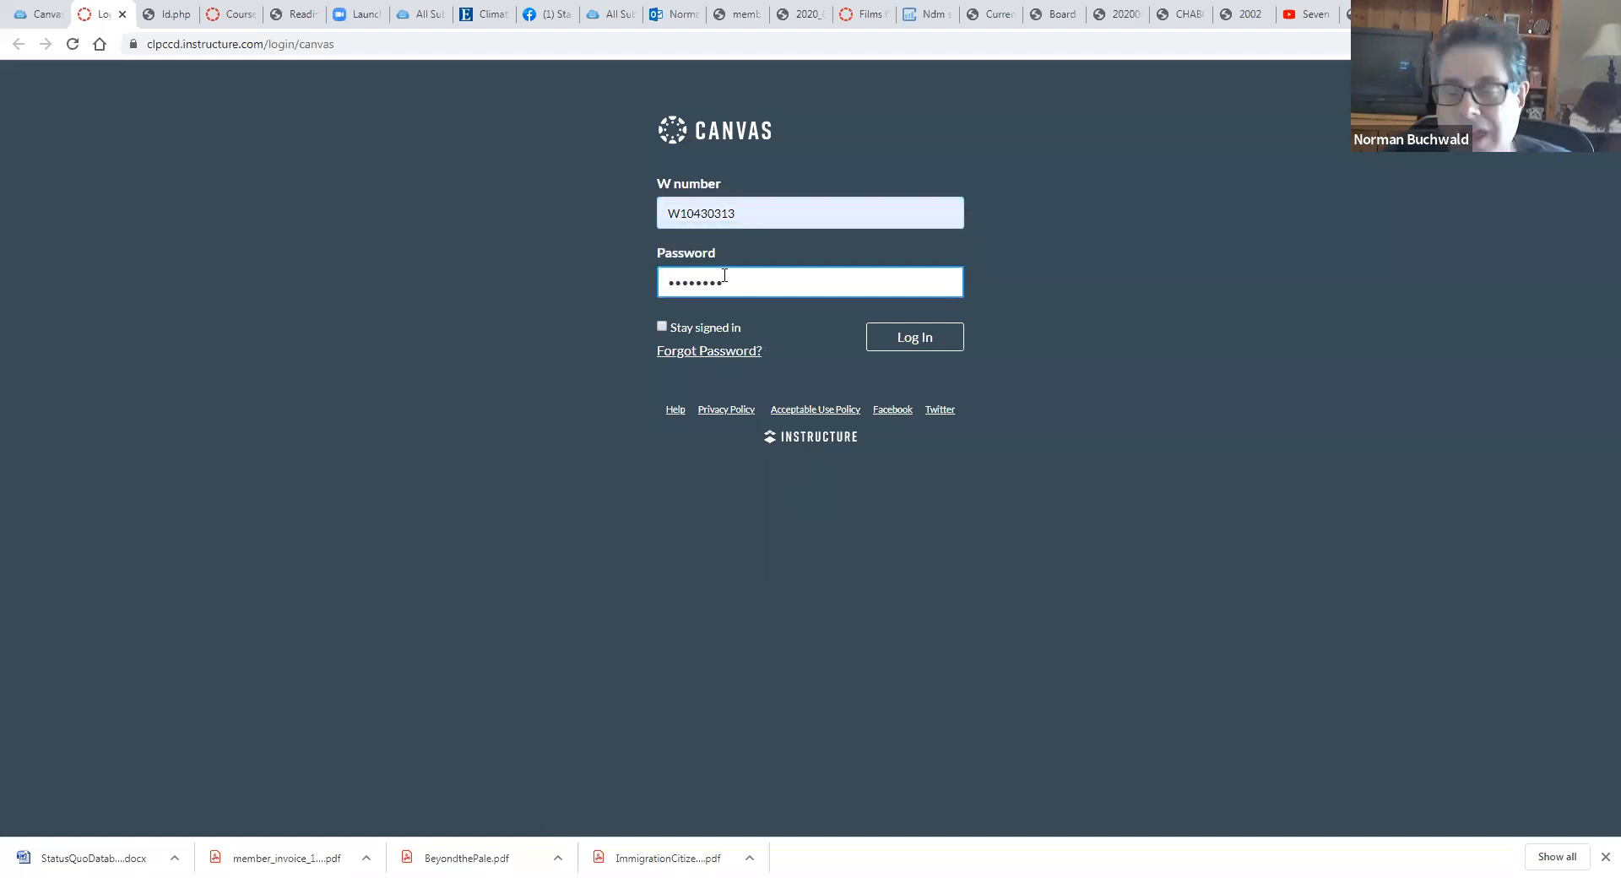
{"action": "key", "text": "Return"}
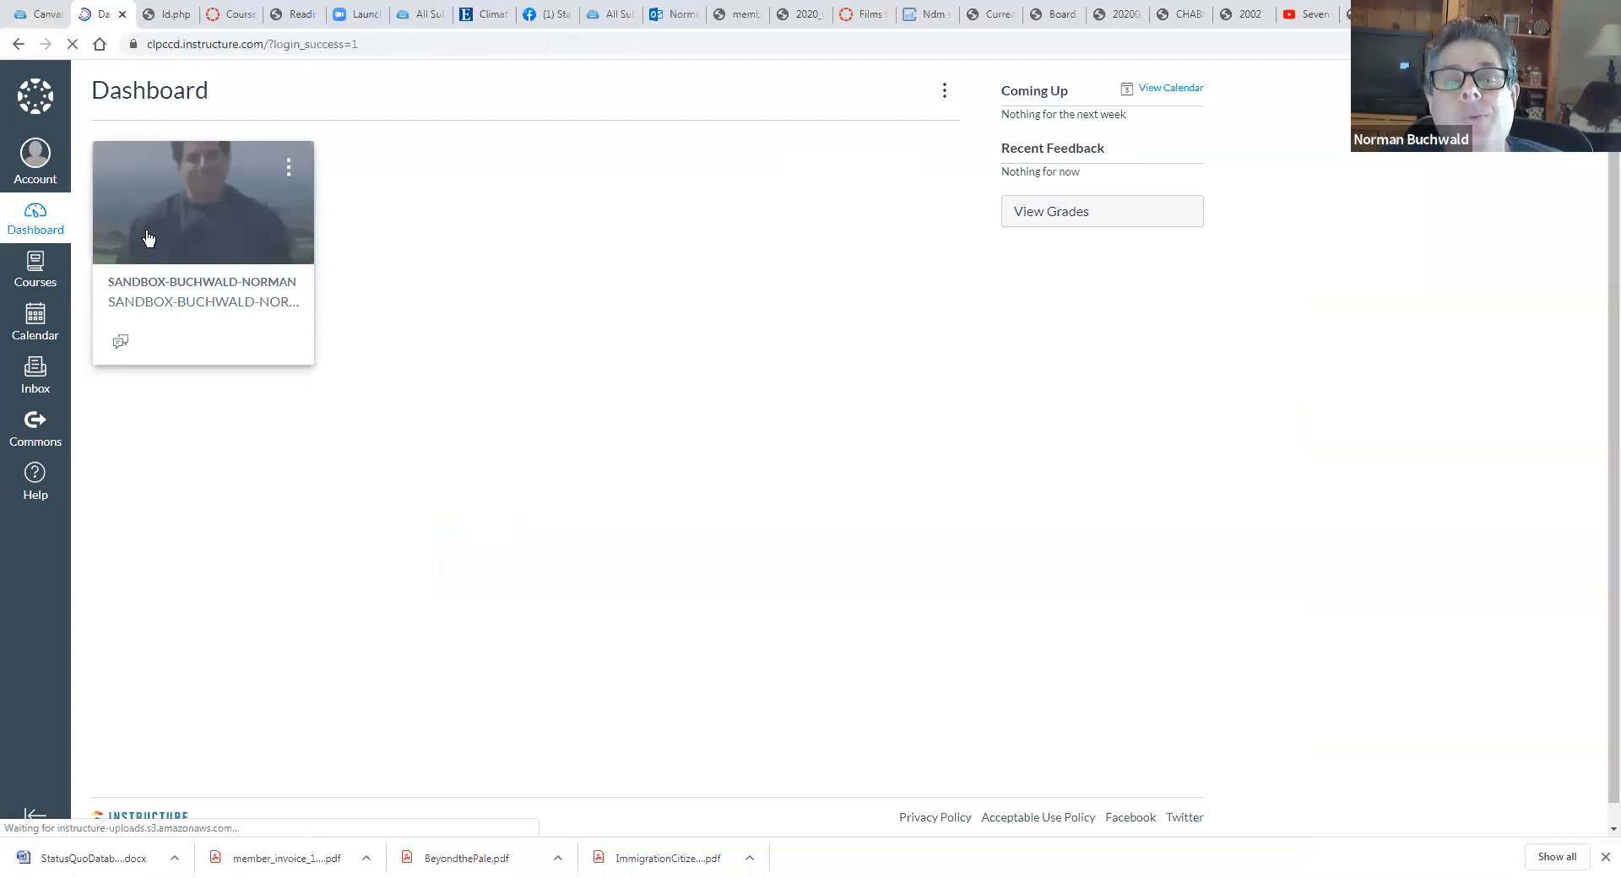
Step: In the sandbox course, add a module named "Reading List Week One" and publish it
{"action": "left_click", "coordinate": [149, 239]}
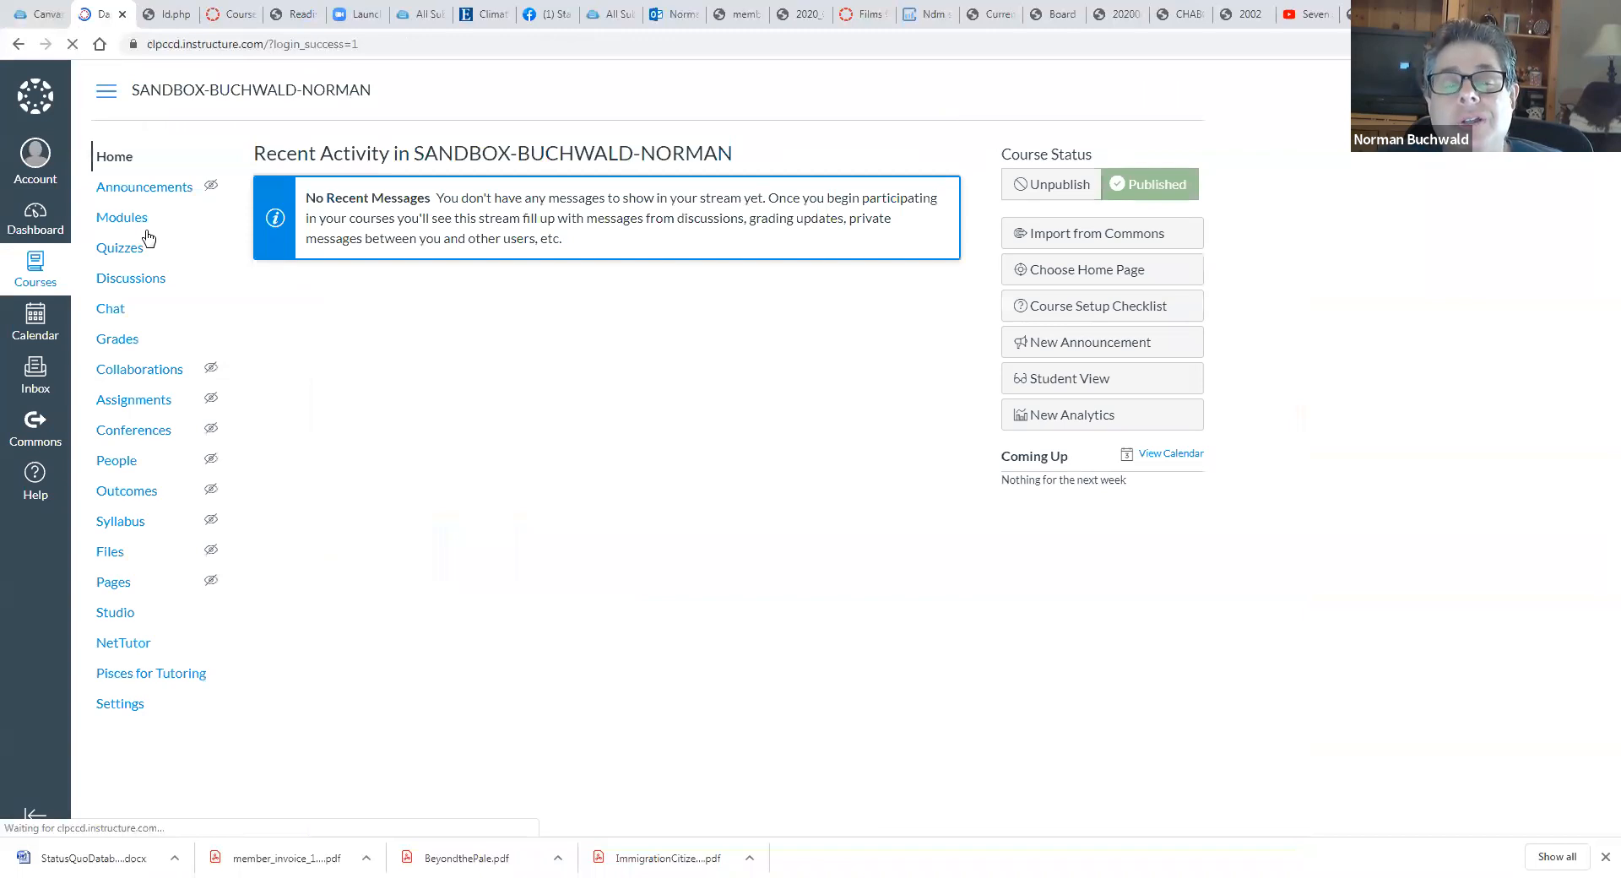
{"action": "left_click", "coordinate": [123, 218]}
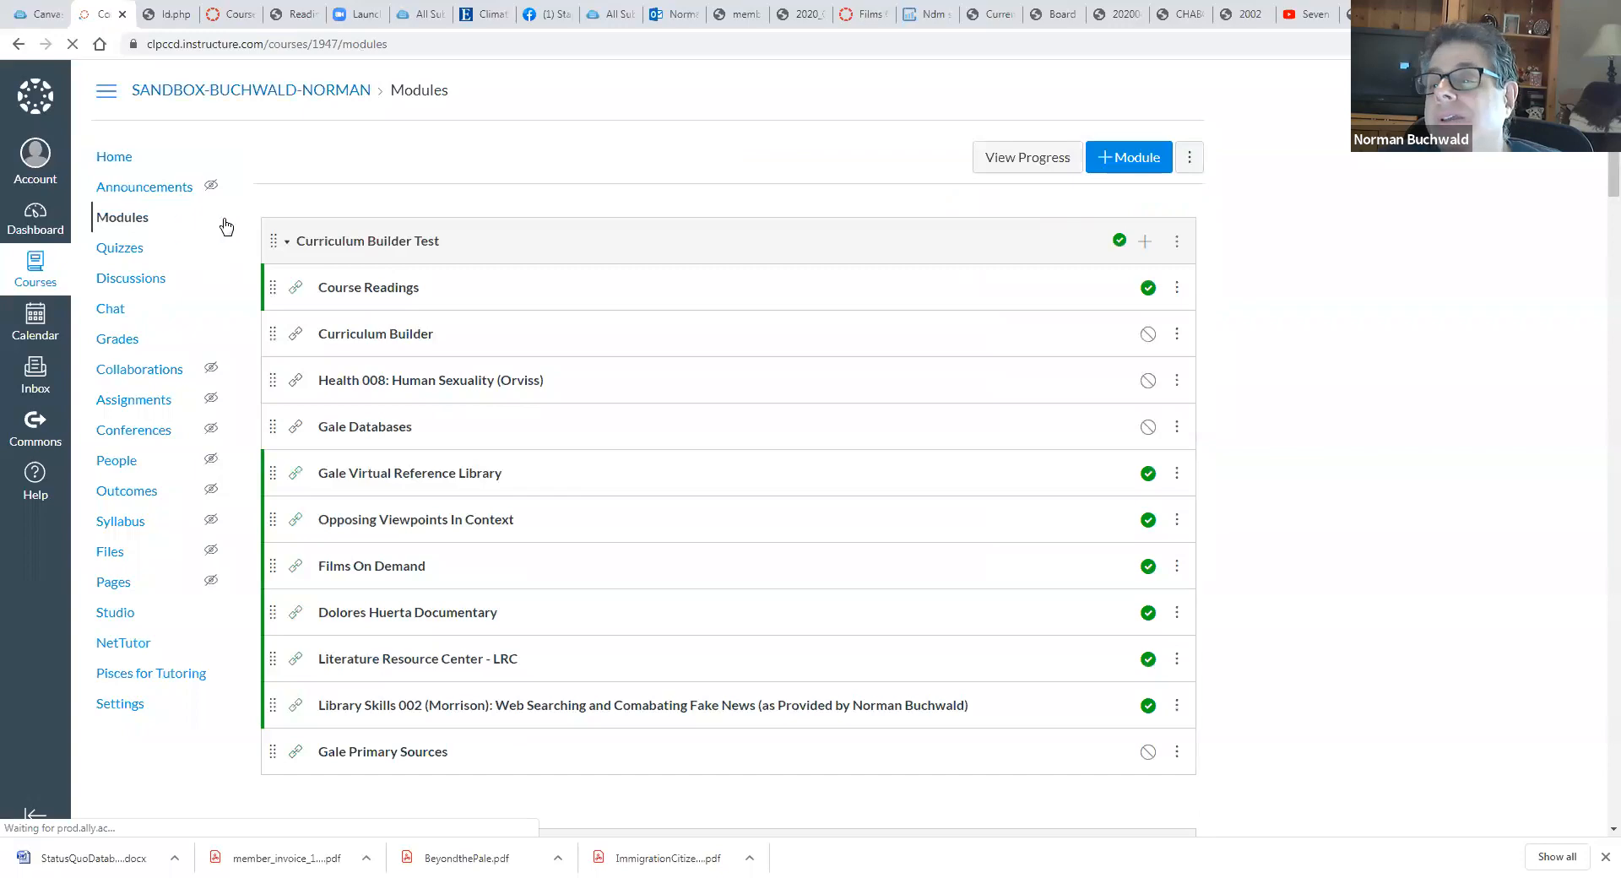
{"action": "left_click", "coordinate": [1109, 168]}
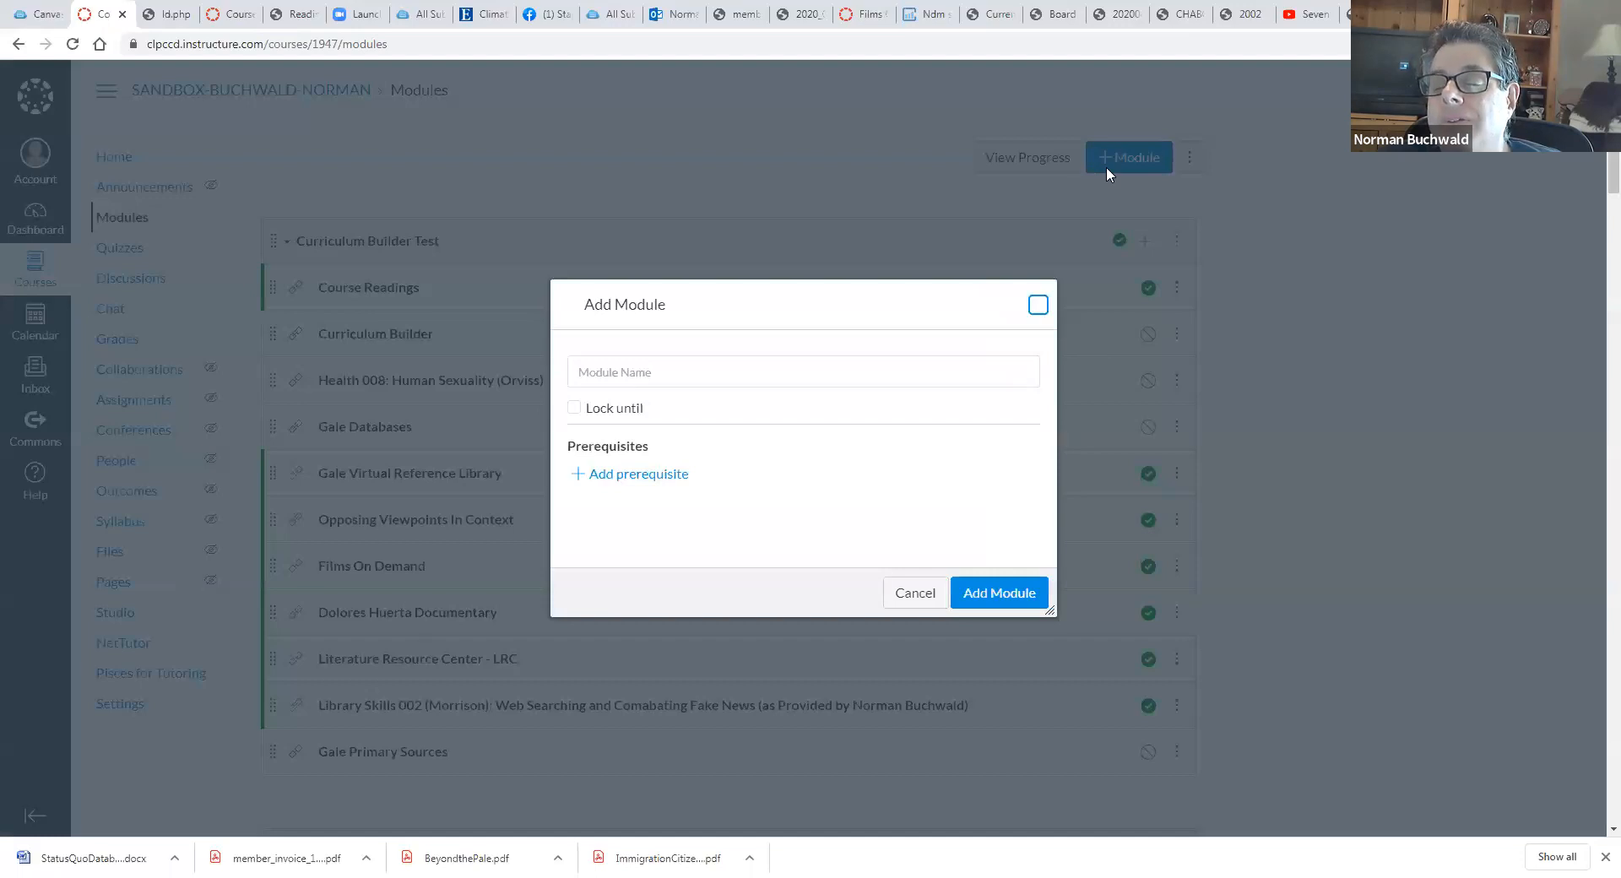
{"action": "left_click", "coordinate": [594, 385]}
{"action": "type", "text": "Re"}
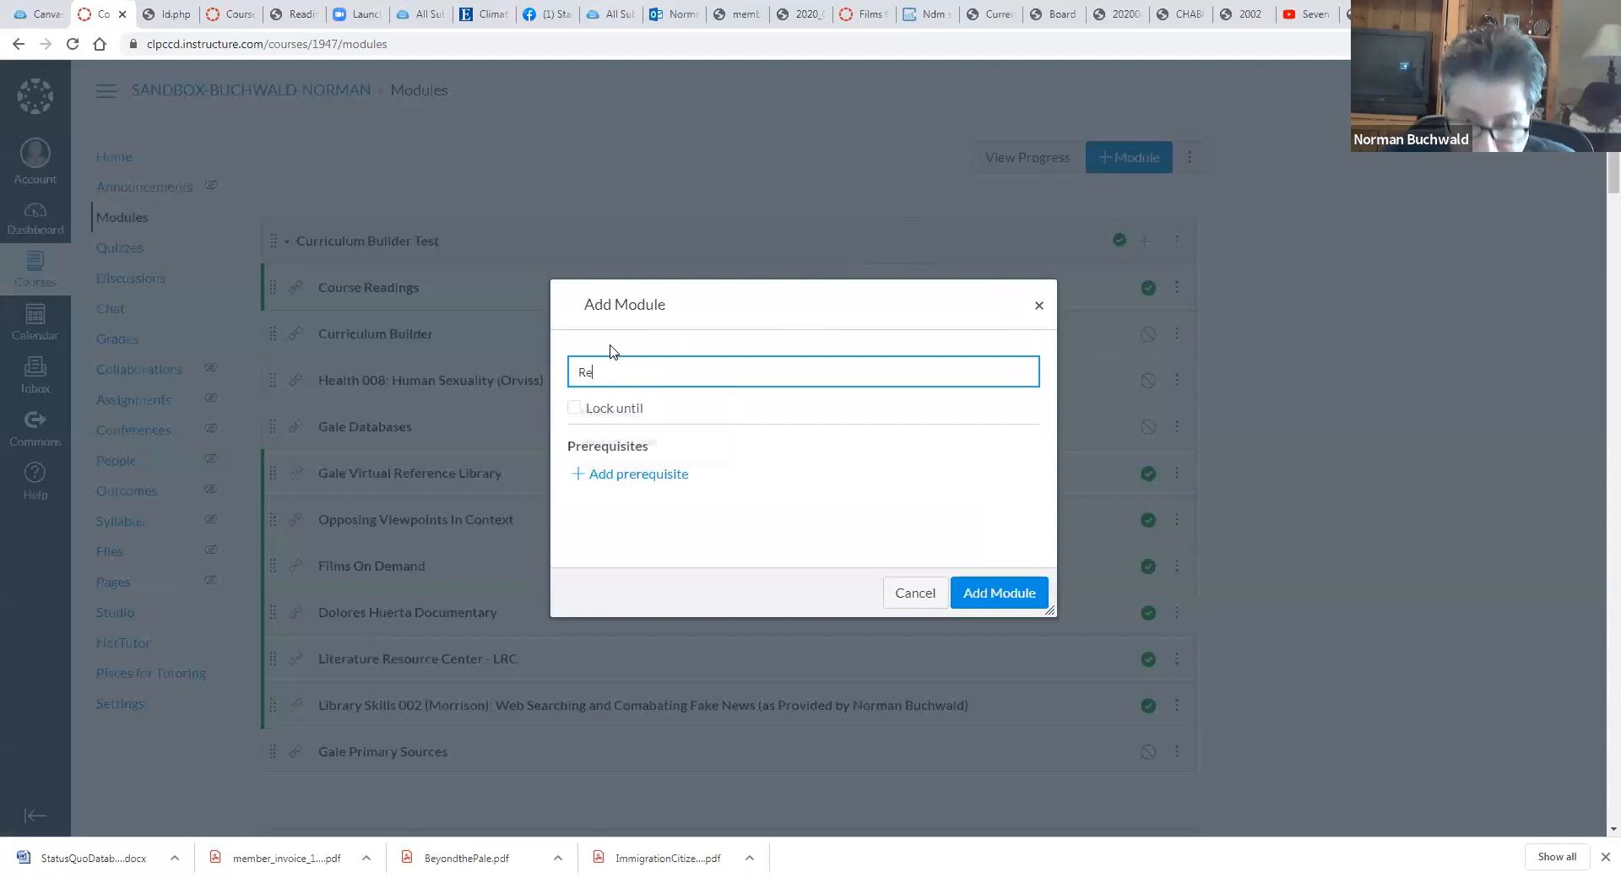
{"action": "type", "text": "ading List Week One"}
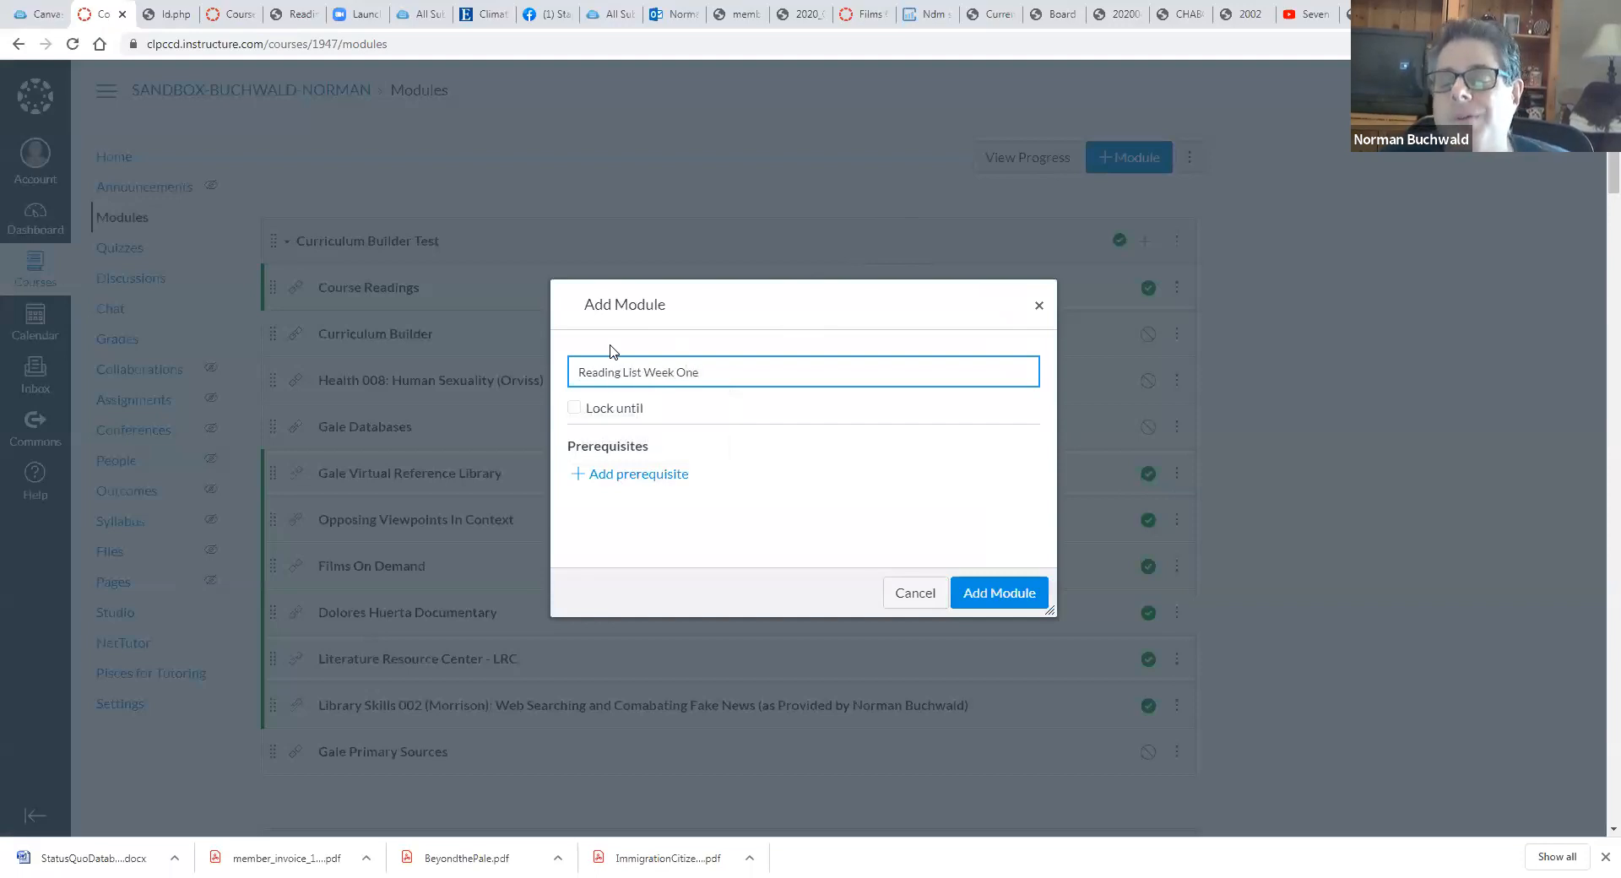
{"action": "left_click", "coordinate": [980, 594]}
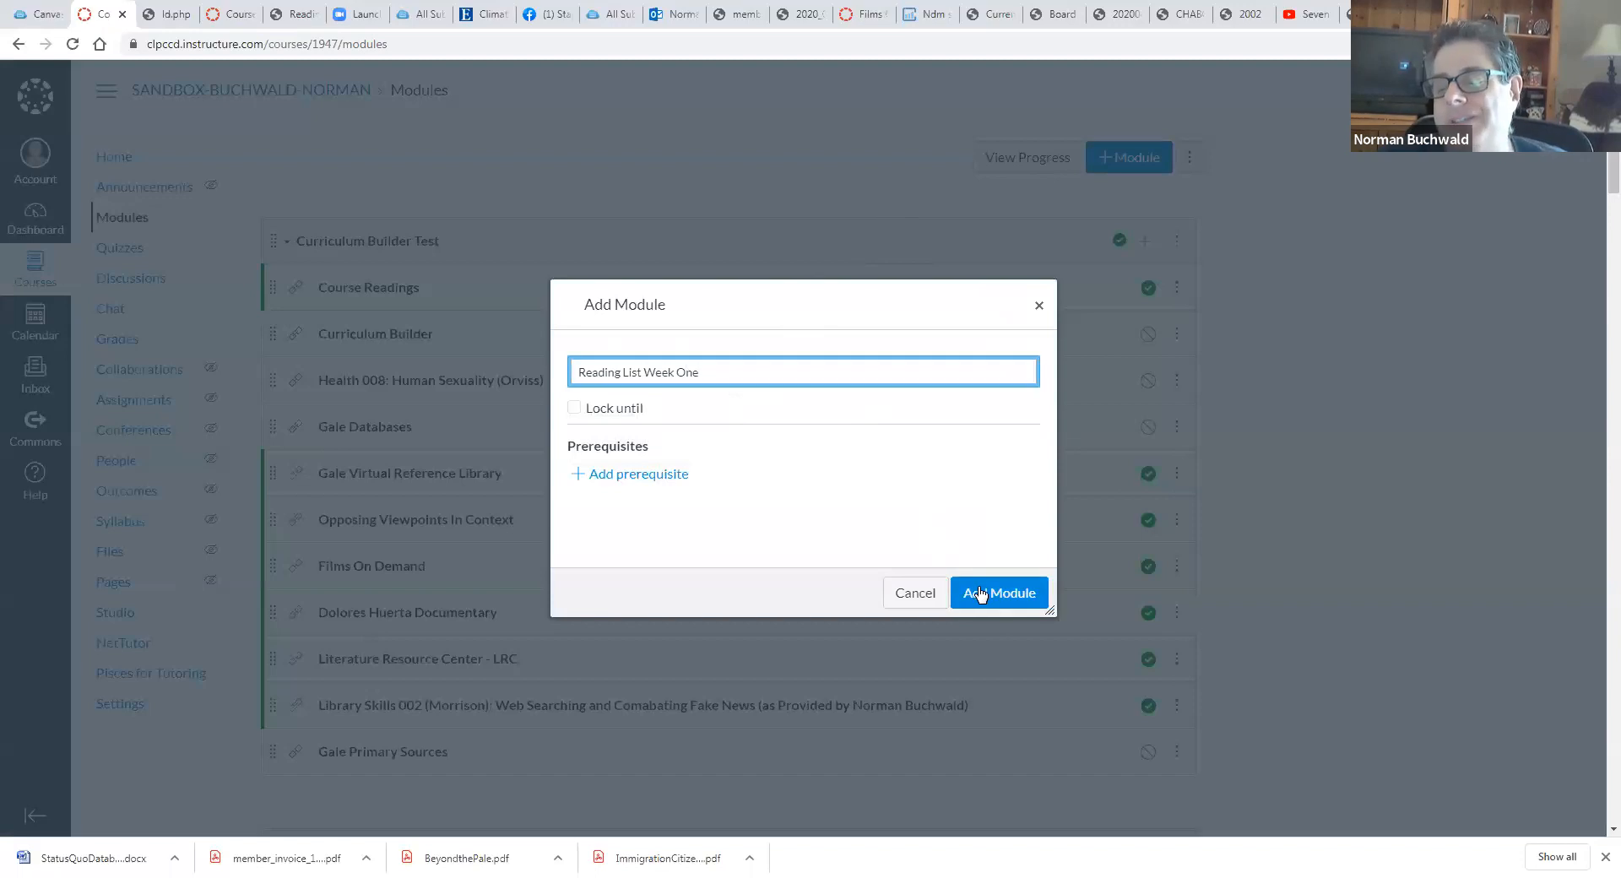
{"action": "left_click_drag", "start_coordinate": [1613, 177], "coordinate": [1599, 802]}
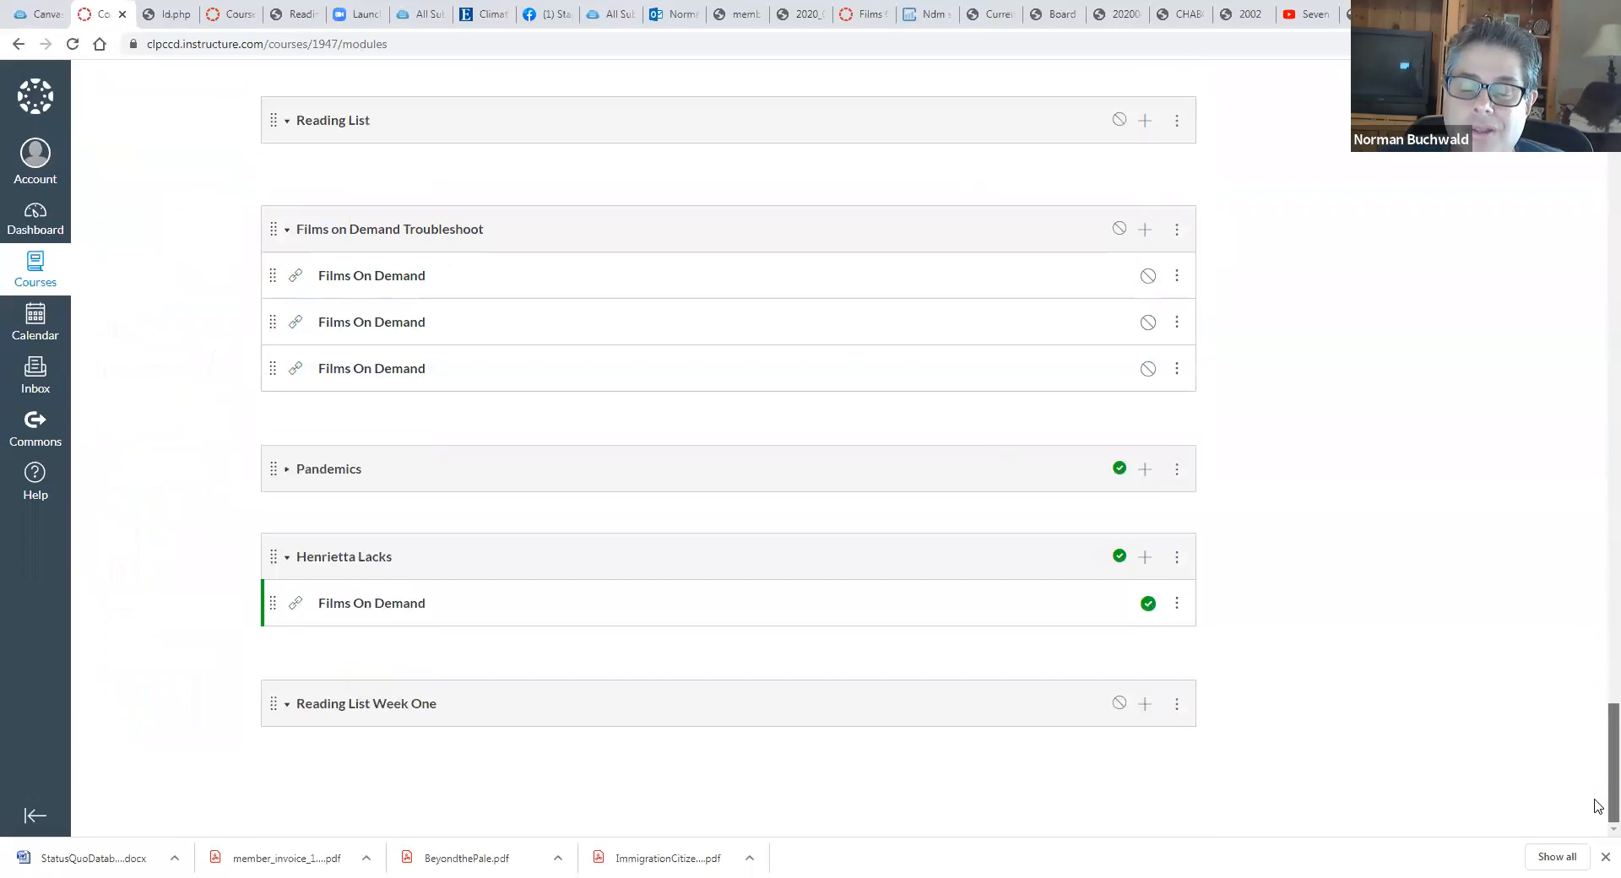
{"action": "left_click", "coordinate": [1119, 705]}
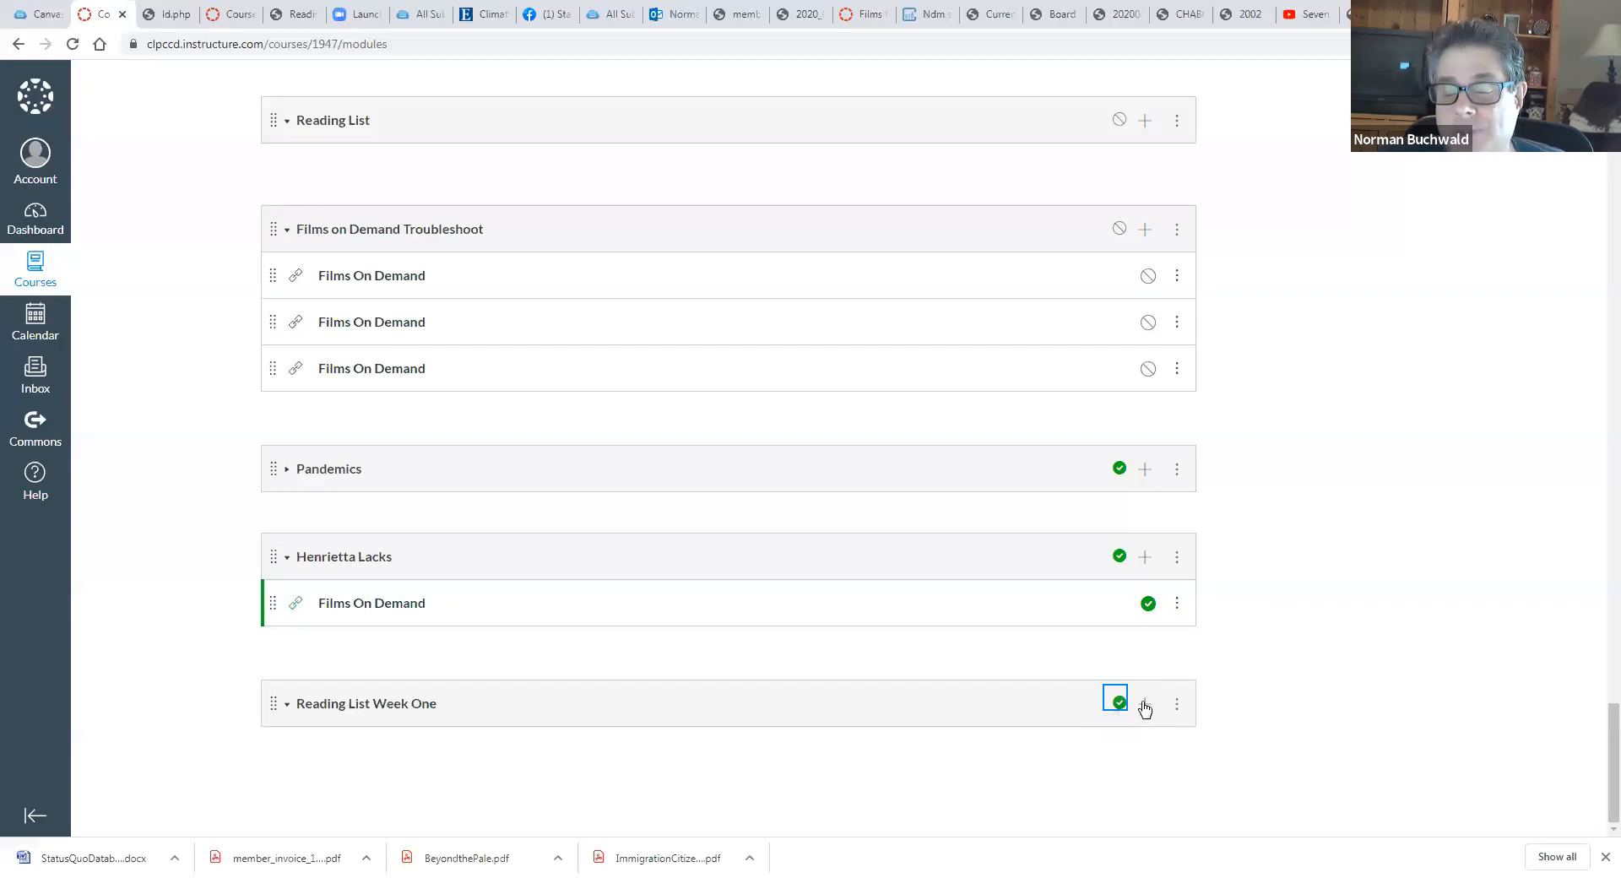
Step: Add Curriculum Builder as an external tool to the Reading List Week One module, keeping the indentation at Don't Indent
{"action": "left_click", "coordinate": [1144, 706]}
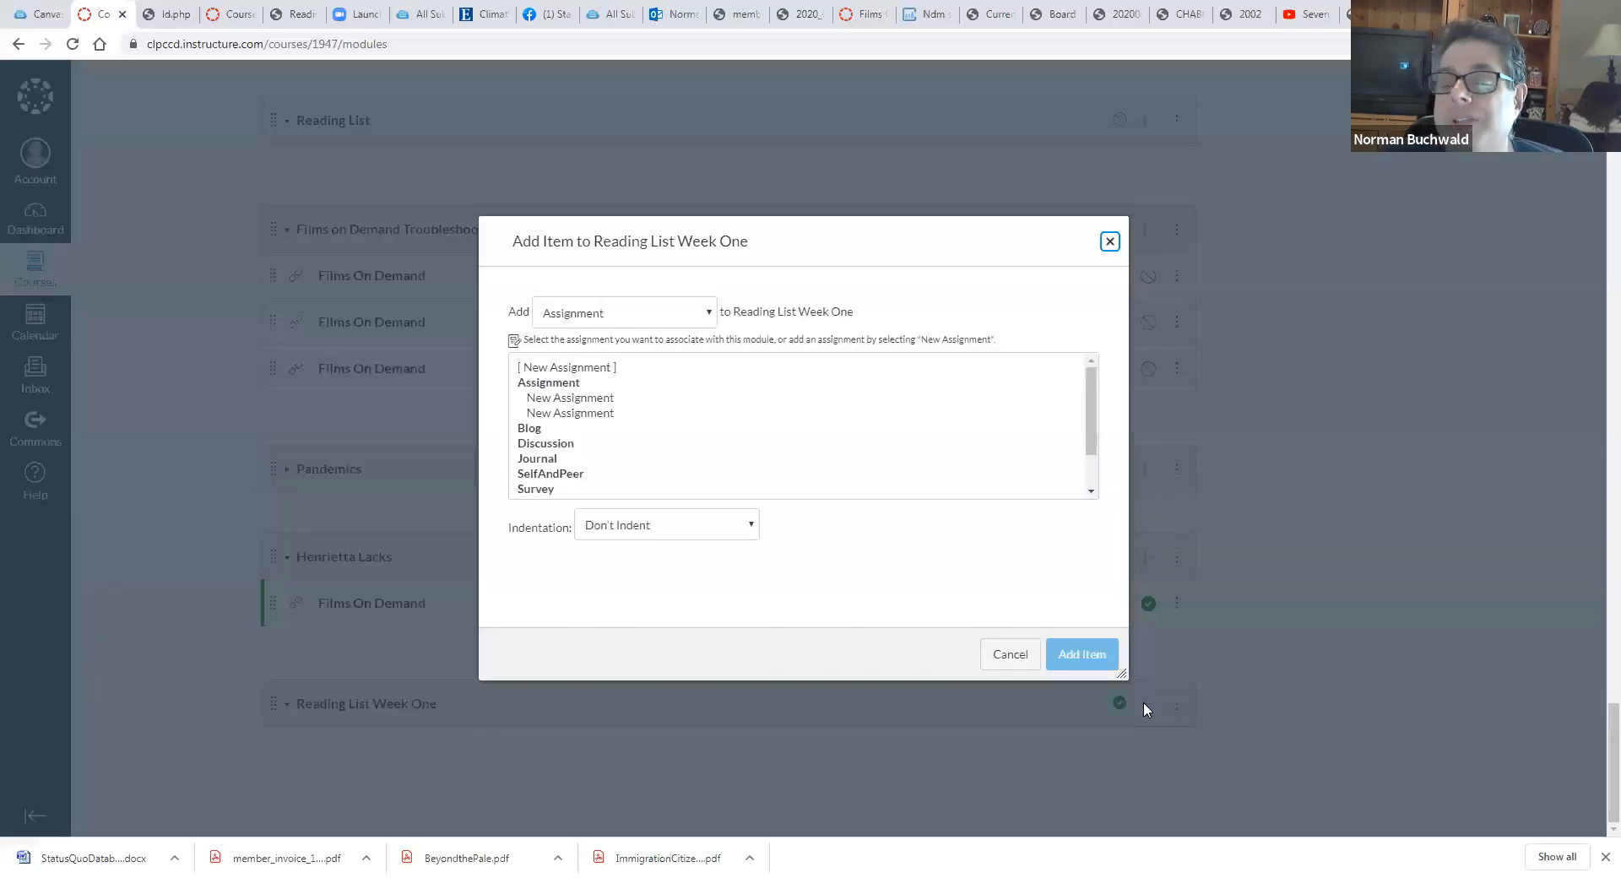
{"action": "left_click", "coordinate": [703, 314]}
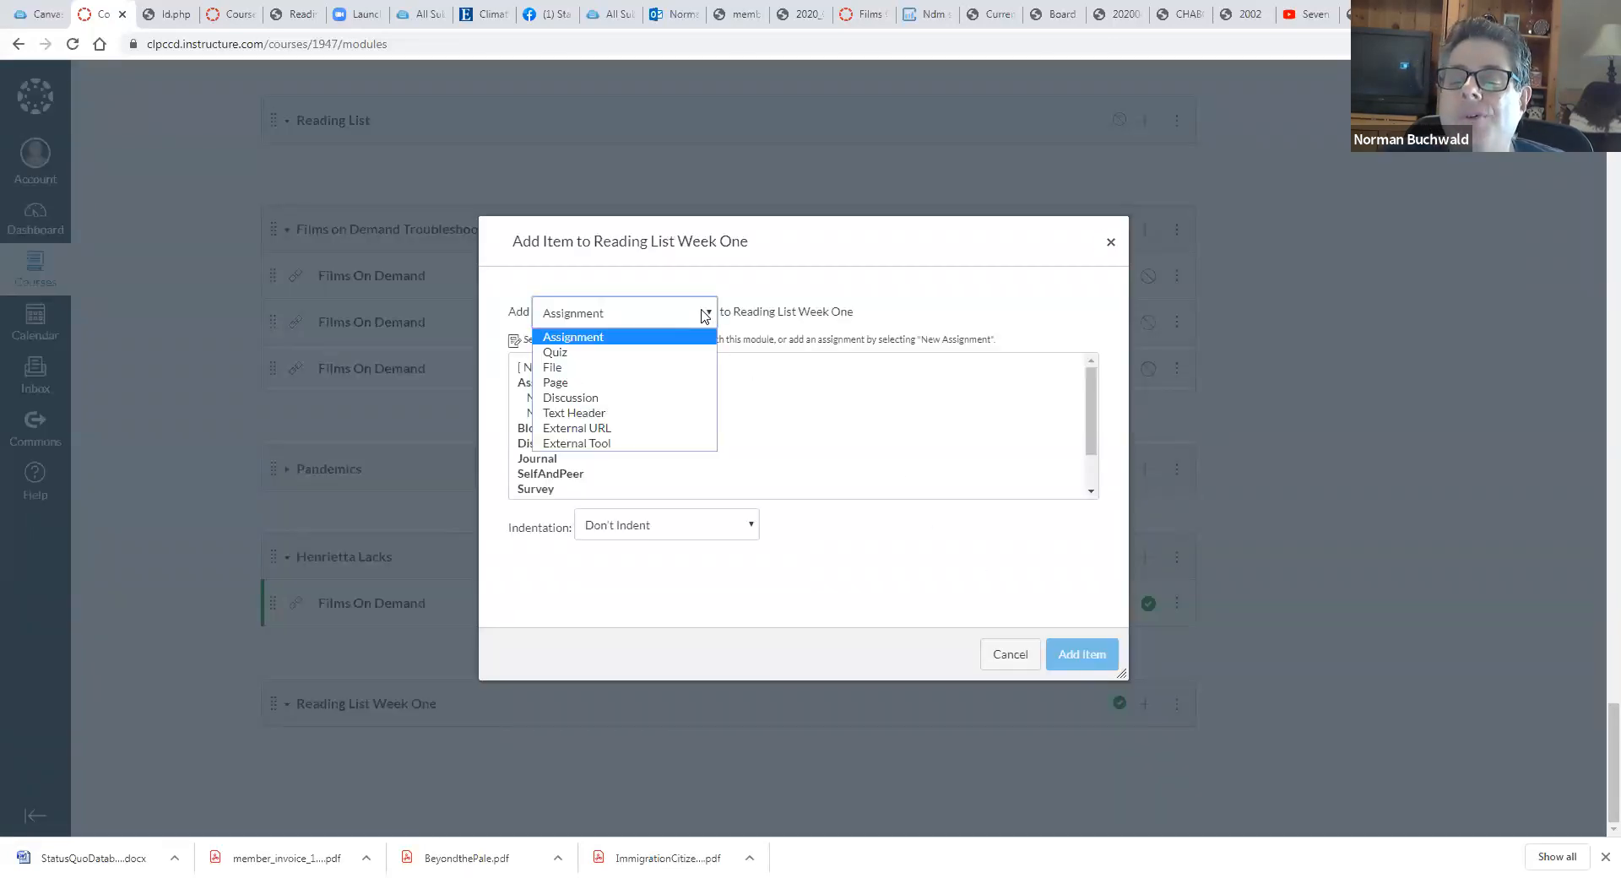
{"action": "left_click", "coordinate": [614, 443]}
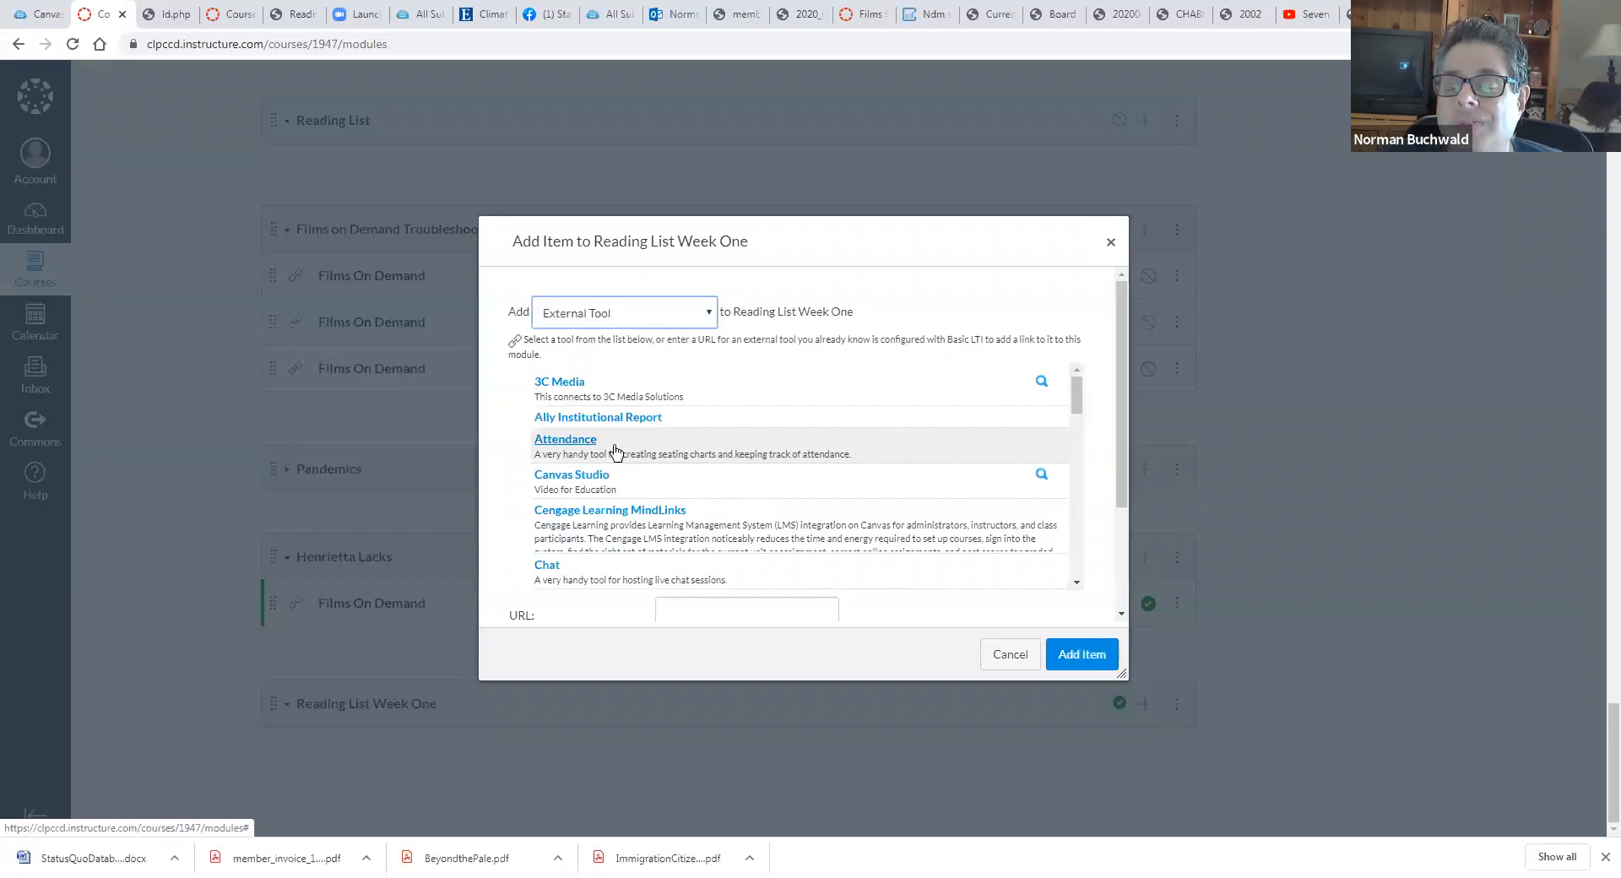
{"action": "left_click", "coordinate": [1082, 426]}
{"action": "mouse_move", "coordinate": [1082, 425]}
{"action": "left_mouse_down"}
{"action": "mouse_move", "coordinate": [1081, 456]}
{"action": "mouse_move", "coordinate": [1082, 441]}
{"action": "left_mouse_up"}
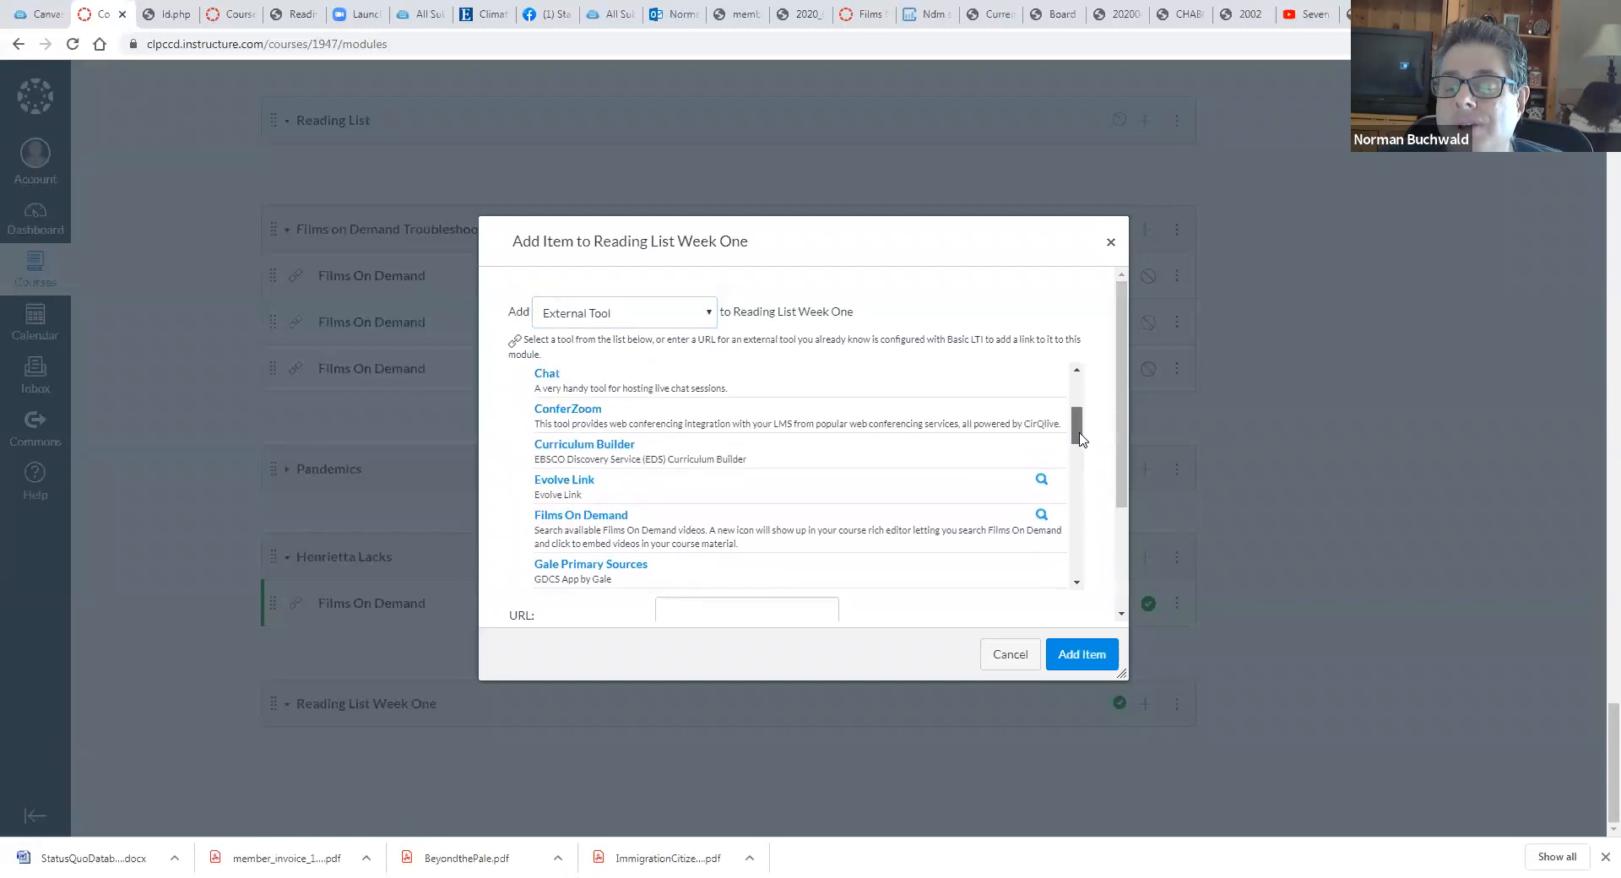
{"action": "left_click", "coordinate": [609, 445]}
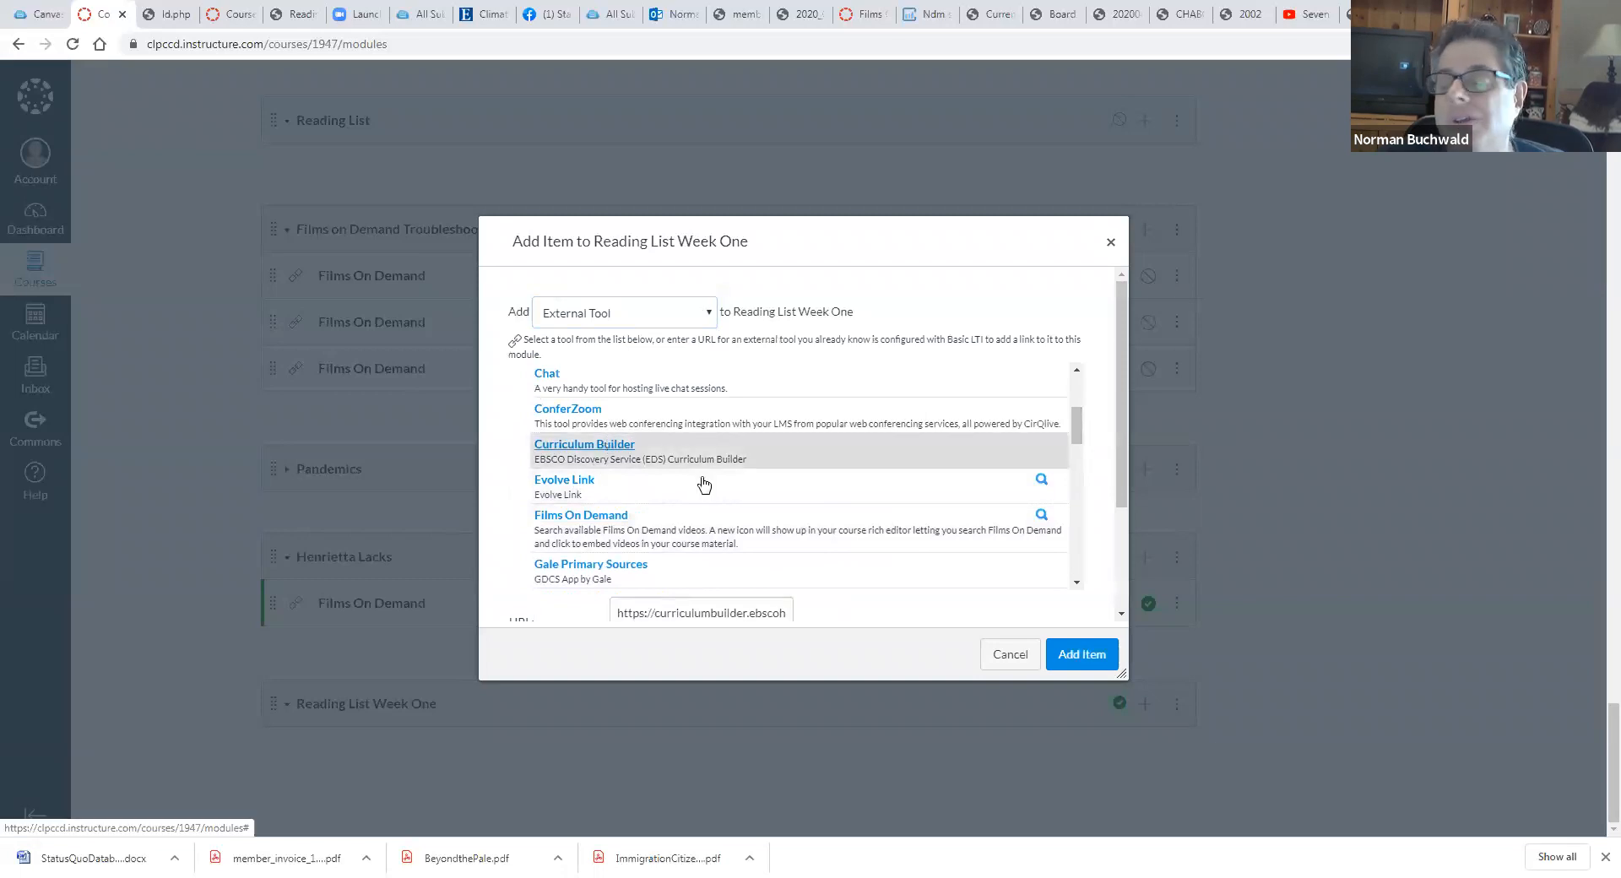
{"action": "left_click_drag", "start_coordinate": [1114, 473], "coordinate": [1120, 591]}
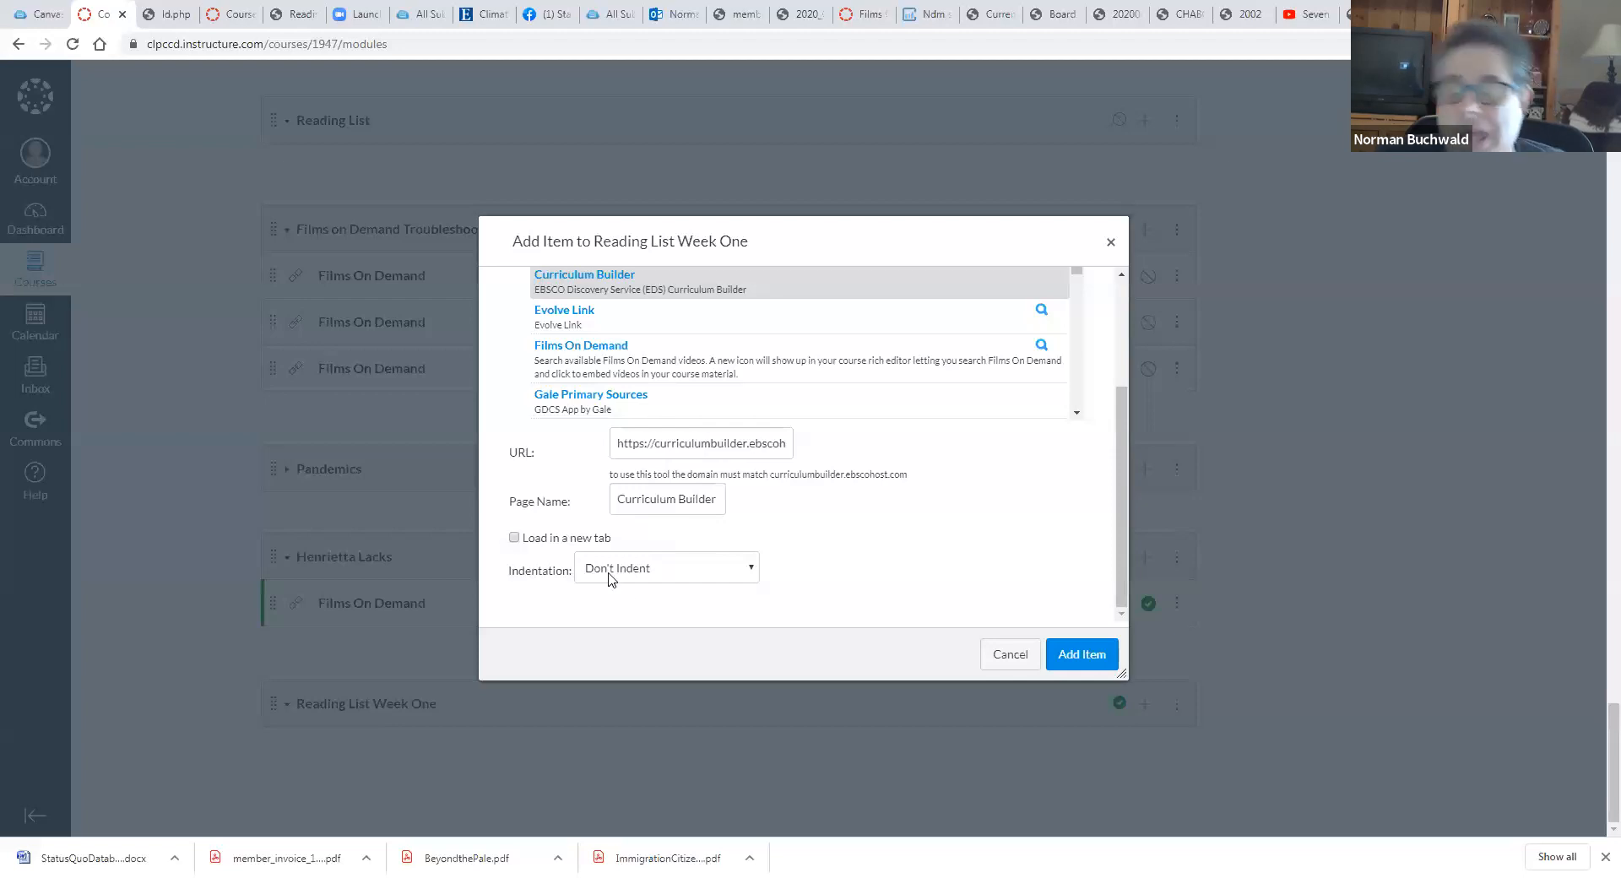
{"action": "left_click", "coordinate": [646, 579]}
{"action": "left_click", "coordinate": [646, 580]}
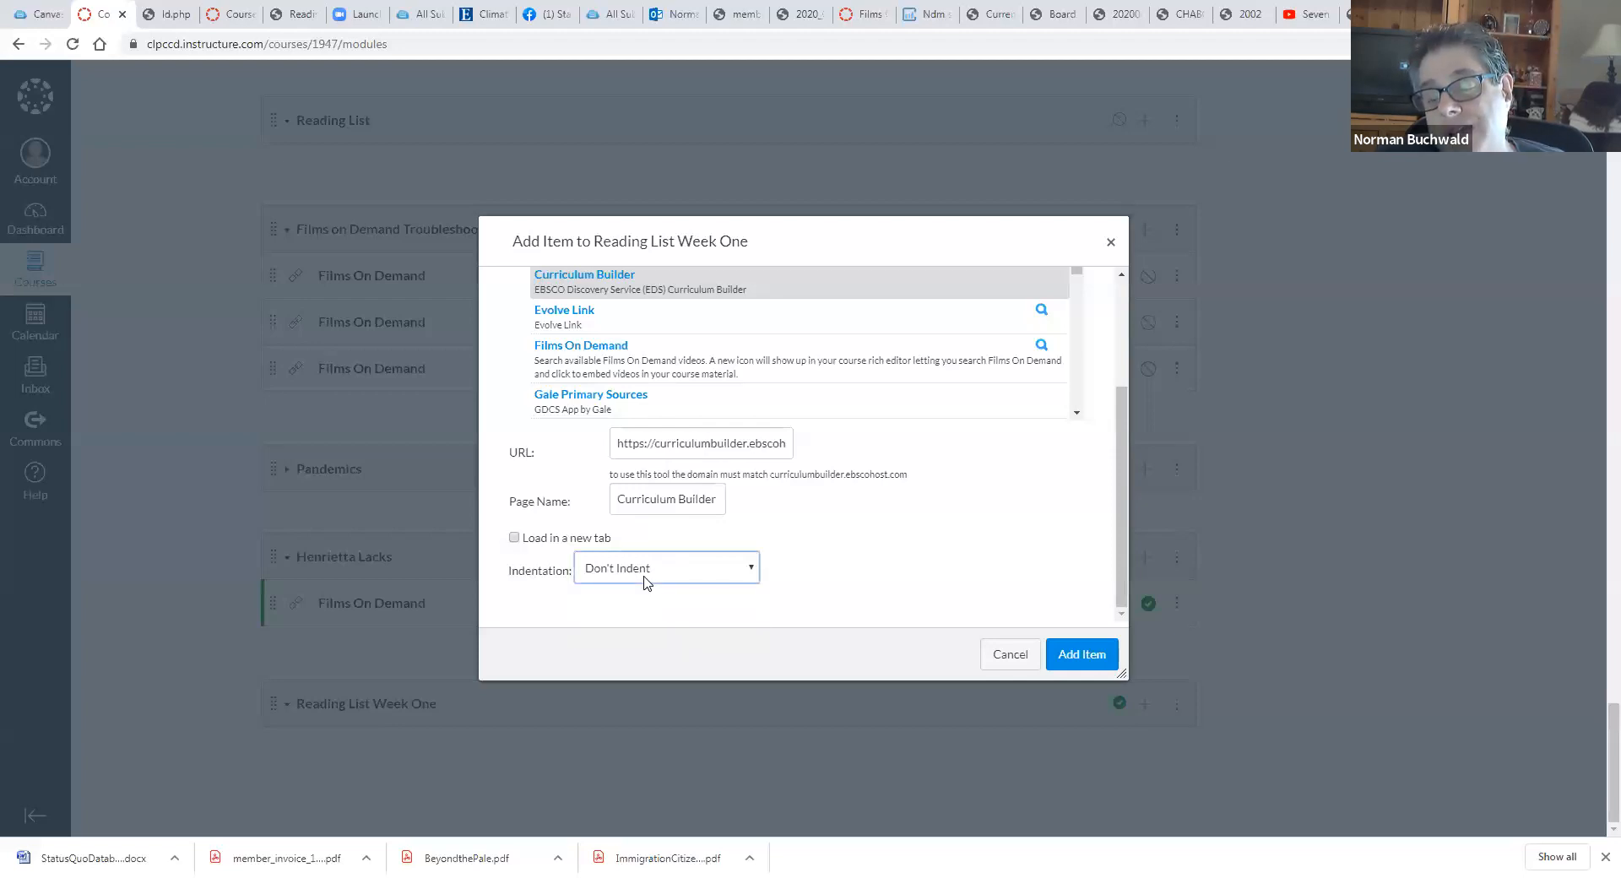
{"action": "left_click", "coordinate": [1074, 663]}
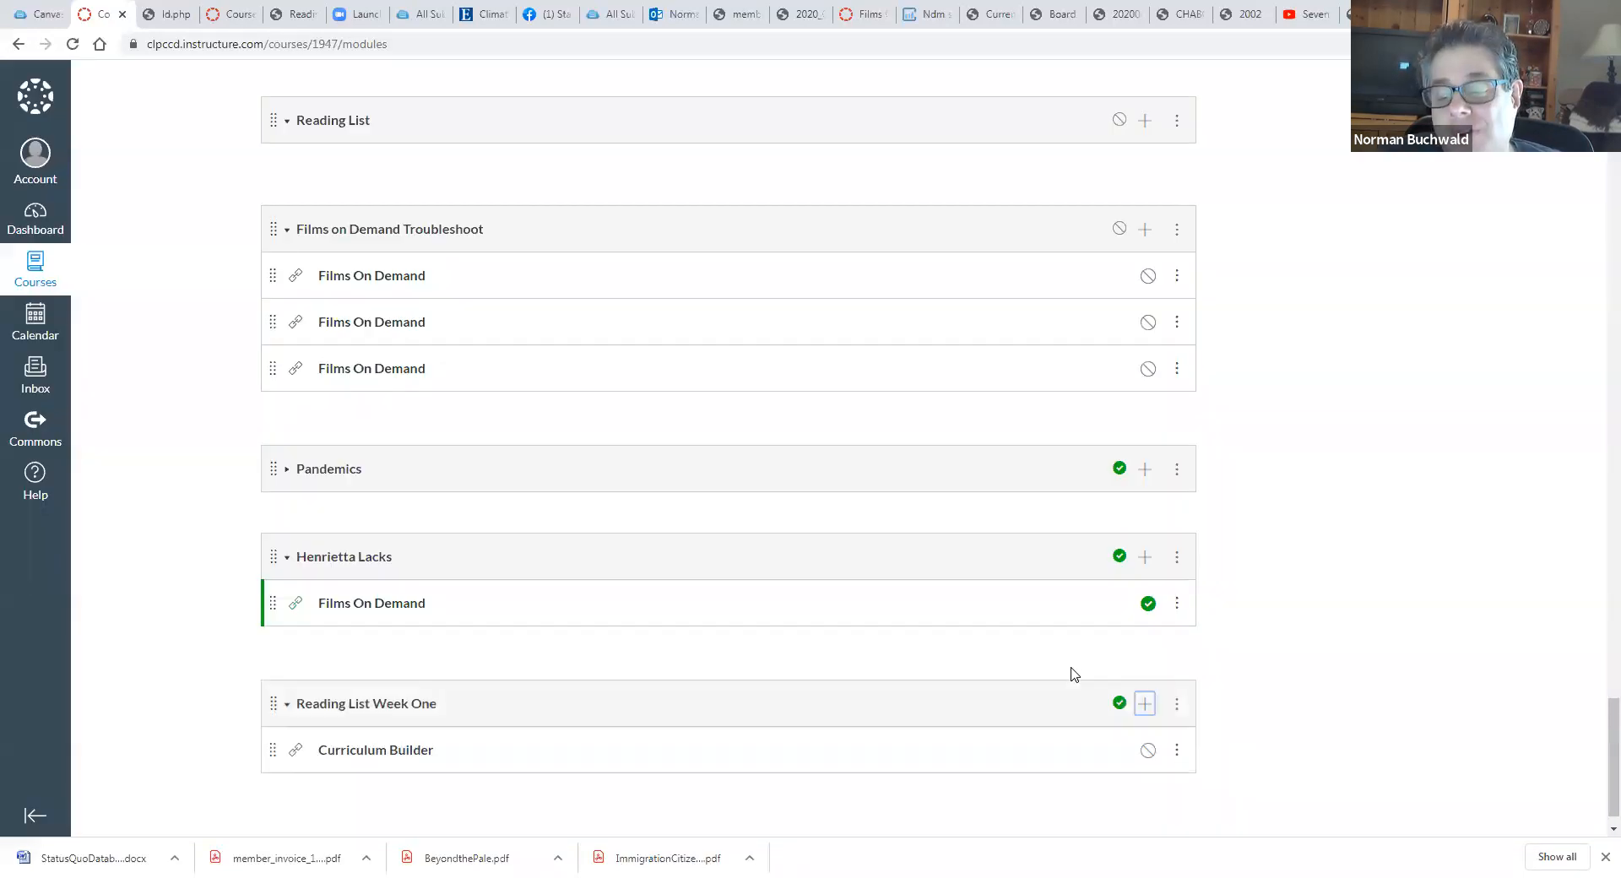
Step: Publish the Curriculum Builder item in the Reading List Week One module and open it
{"action": "left_click", "coordinate": [1147, 752]}
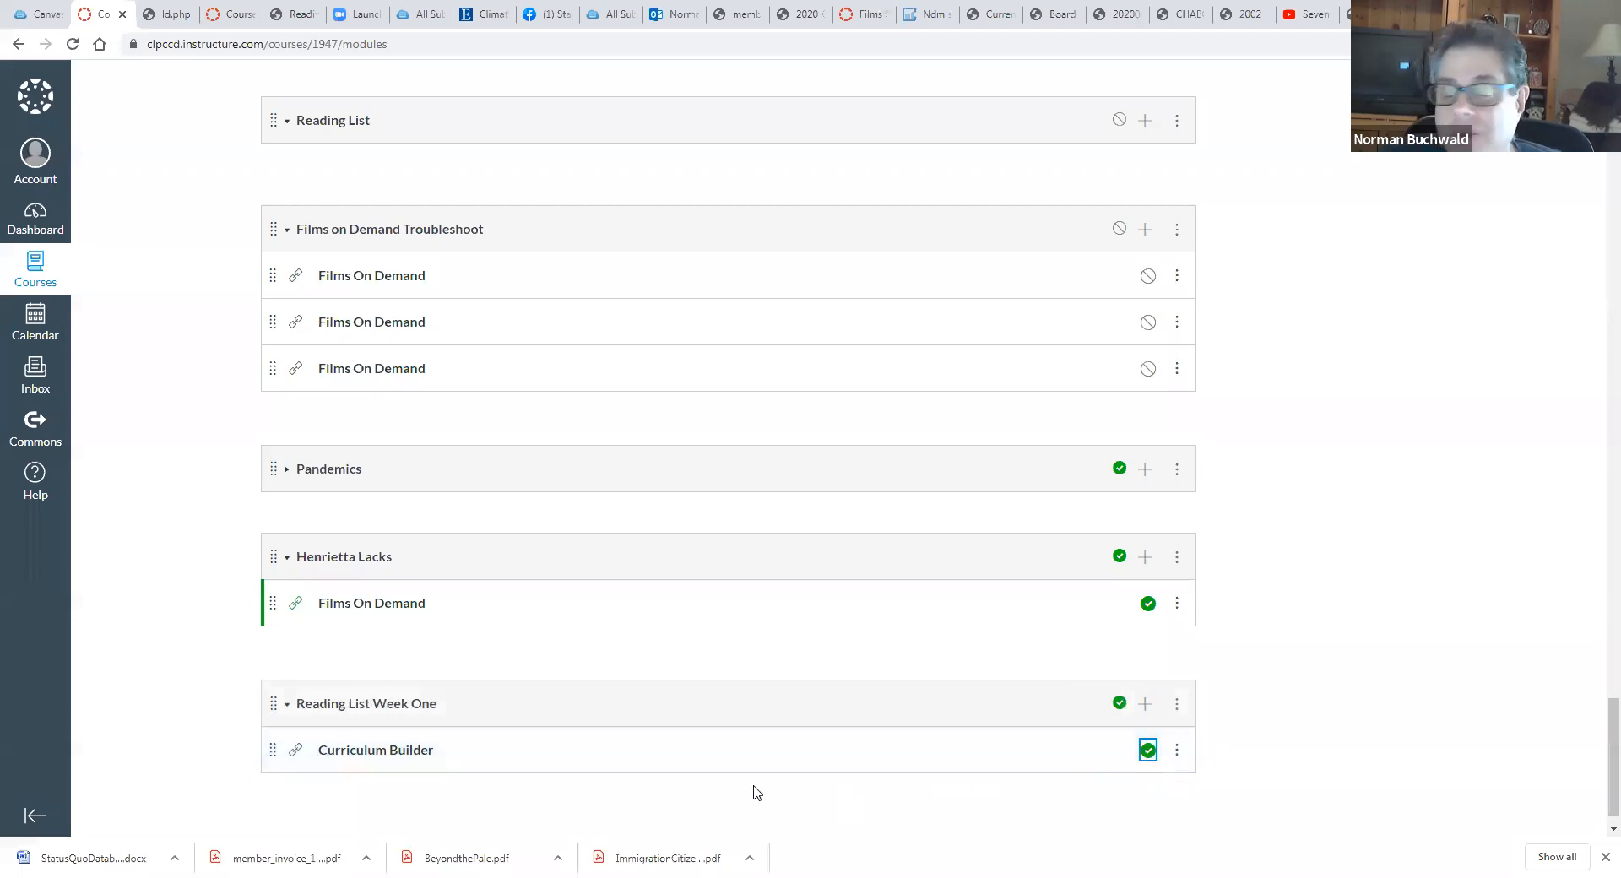
{"action": "left_click", "coordinate": [358, 752]}
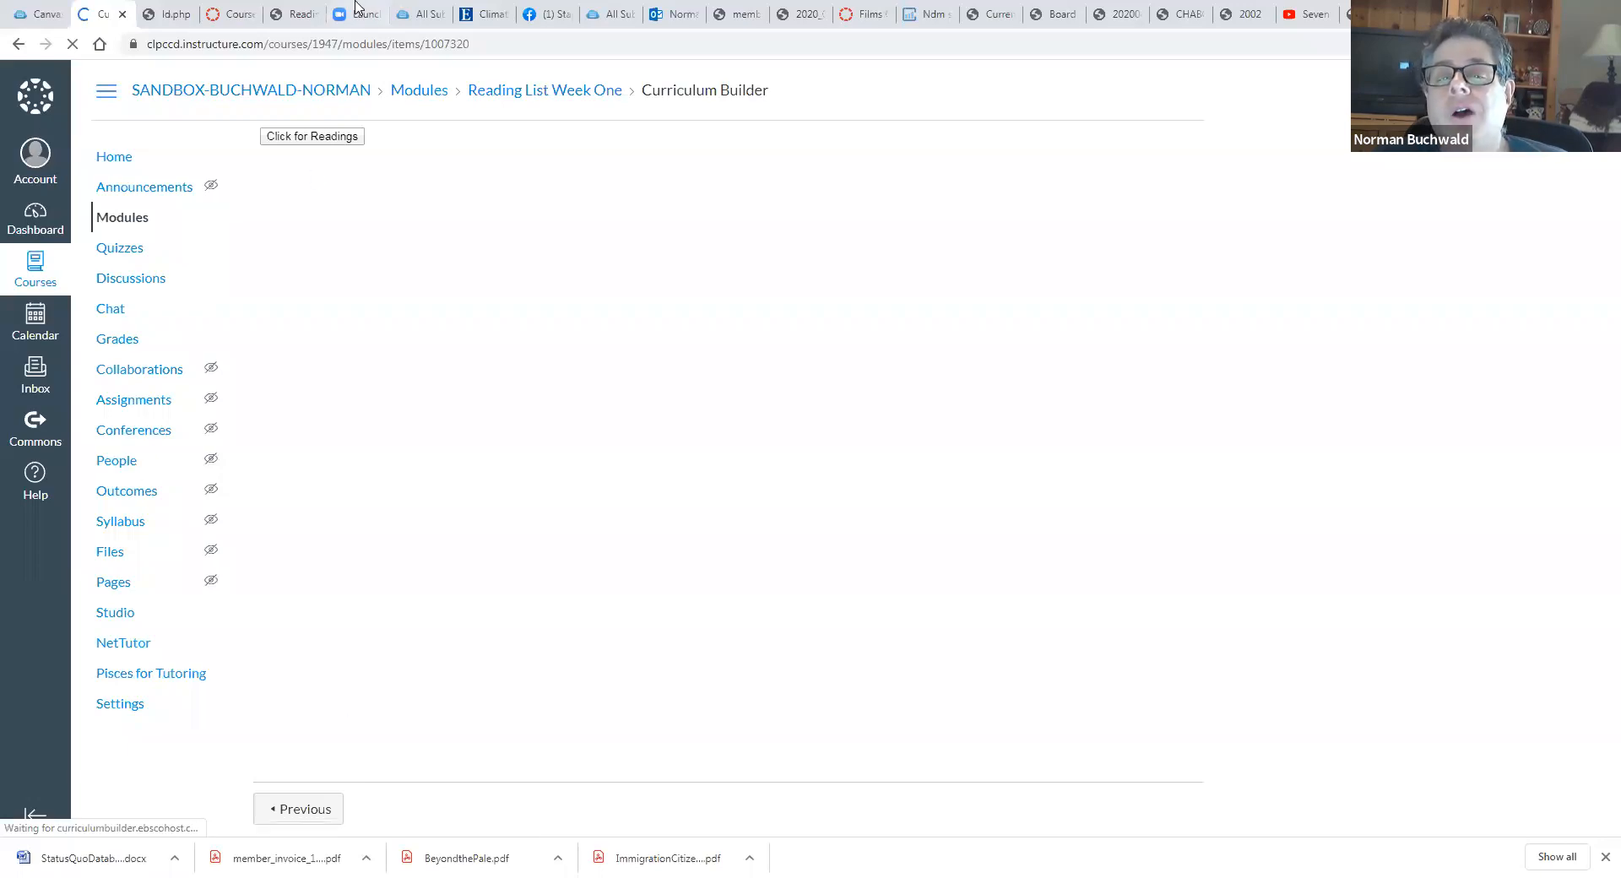
Step: Switch to Outlook Web App, open the Faculty Drop Ins to the Library conversation and copy the article title "the union of heaven & earth"
{"action": "left_click", "coordinate": [665, 10]}
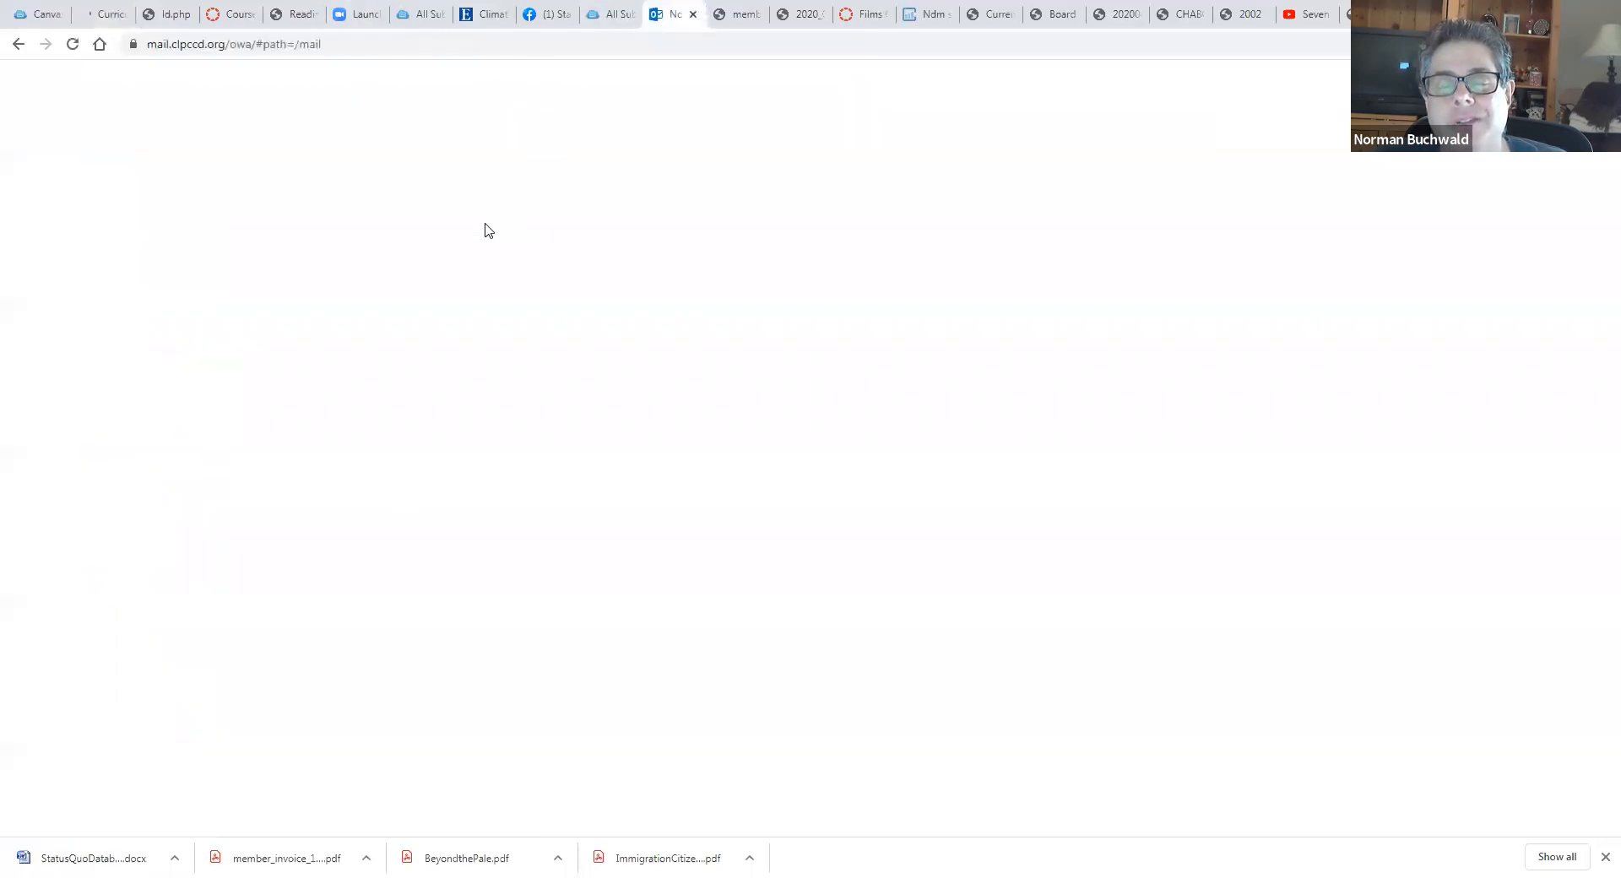
{"action": "mouse_move", "coordinate": [482, 226]}
{"action": "left_mouse_down"}
{"action": "mouse_move", "coordinate": [483, 254]}
{"action": "mouse_move", "coordinate": [488, 207]}
{"action": "left_mouse_up"}
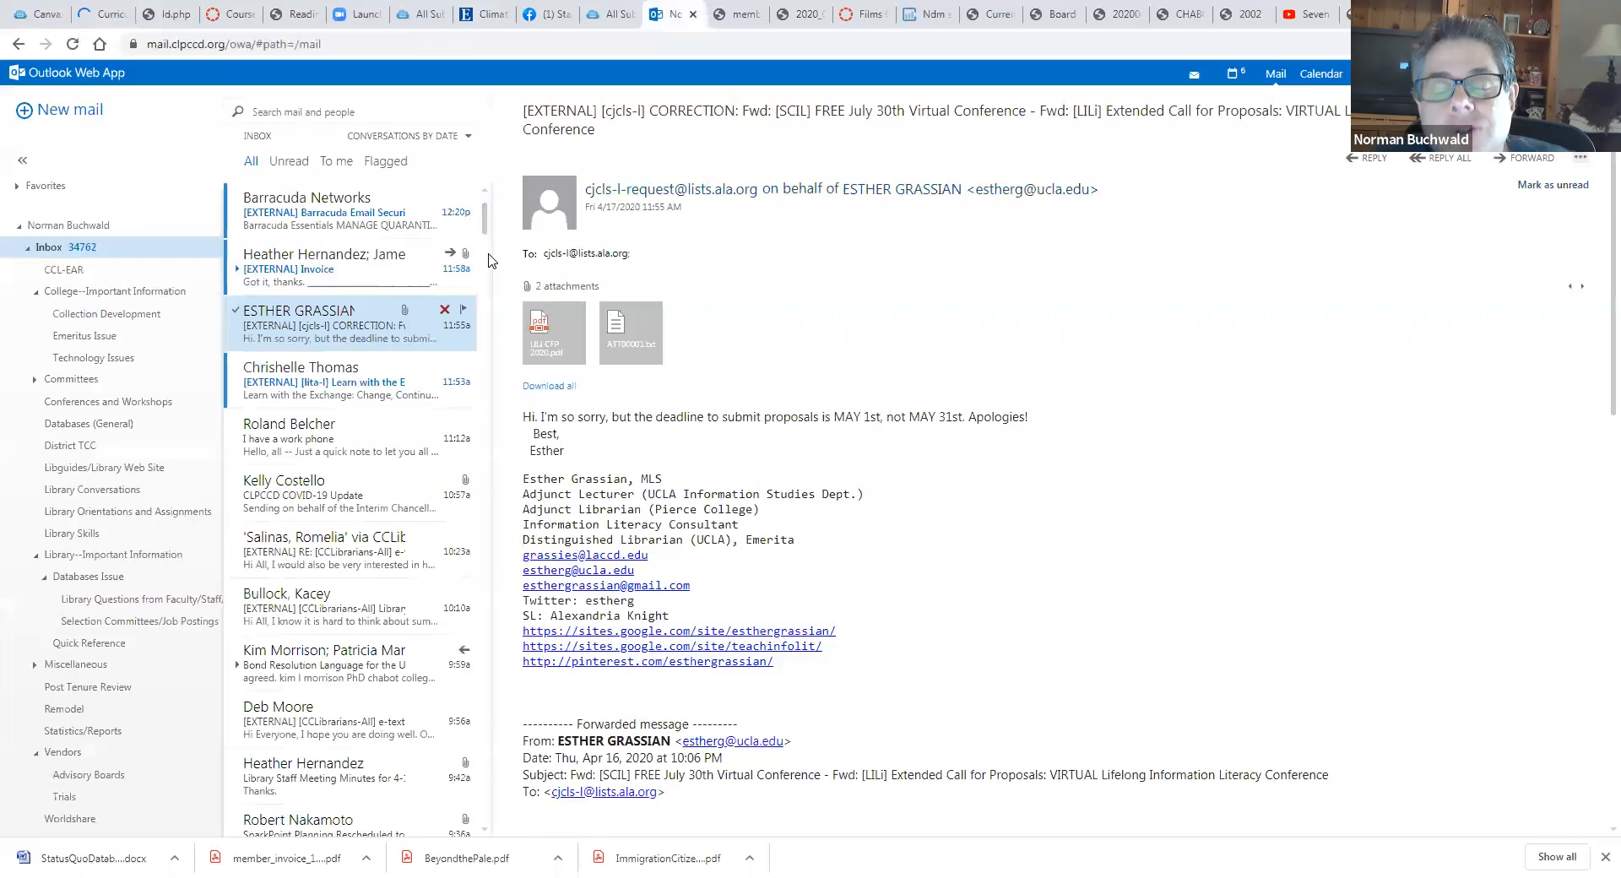
{"action": "scroll", "coordinate": [488, 269], "scroll_direction": "down", "scroll_amount": 5}
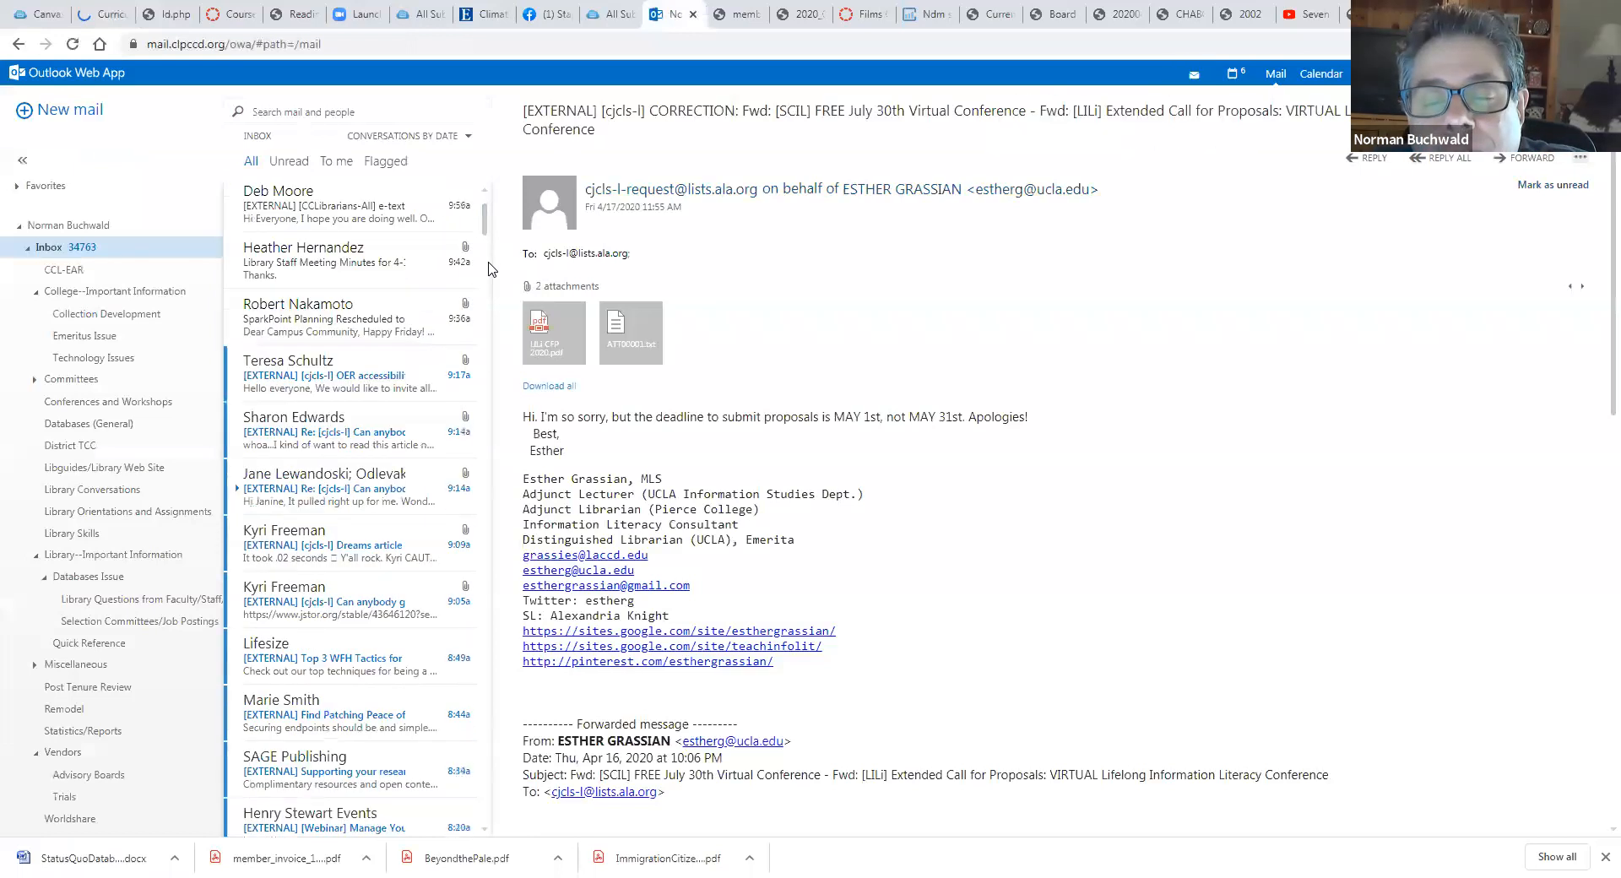
{"action": "scroll", "coordinate": [488, 268], "scroll_direction": "down", "scroll_amount": 10}
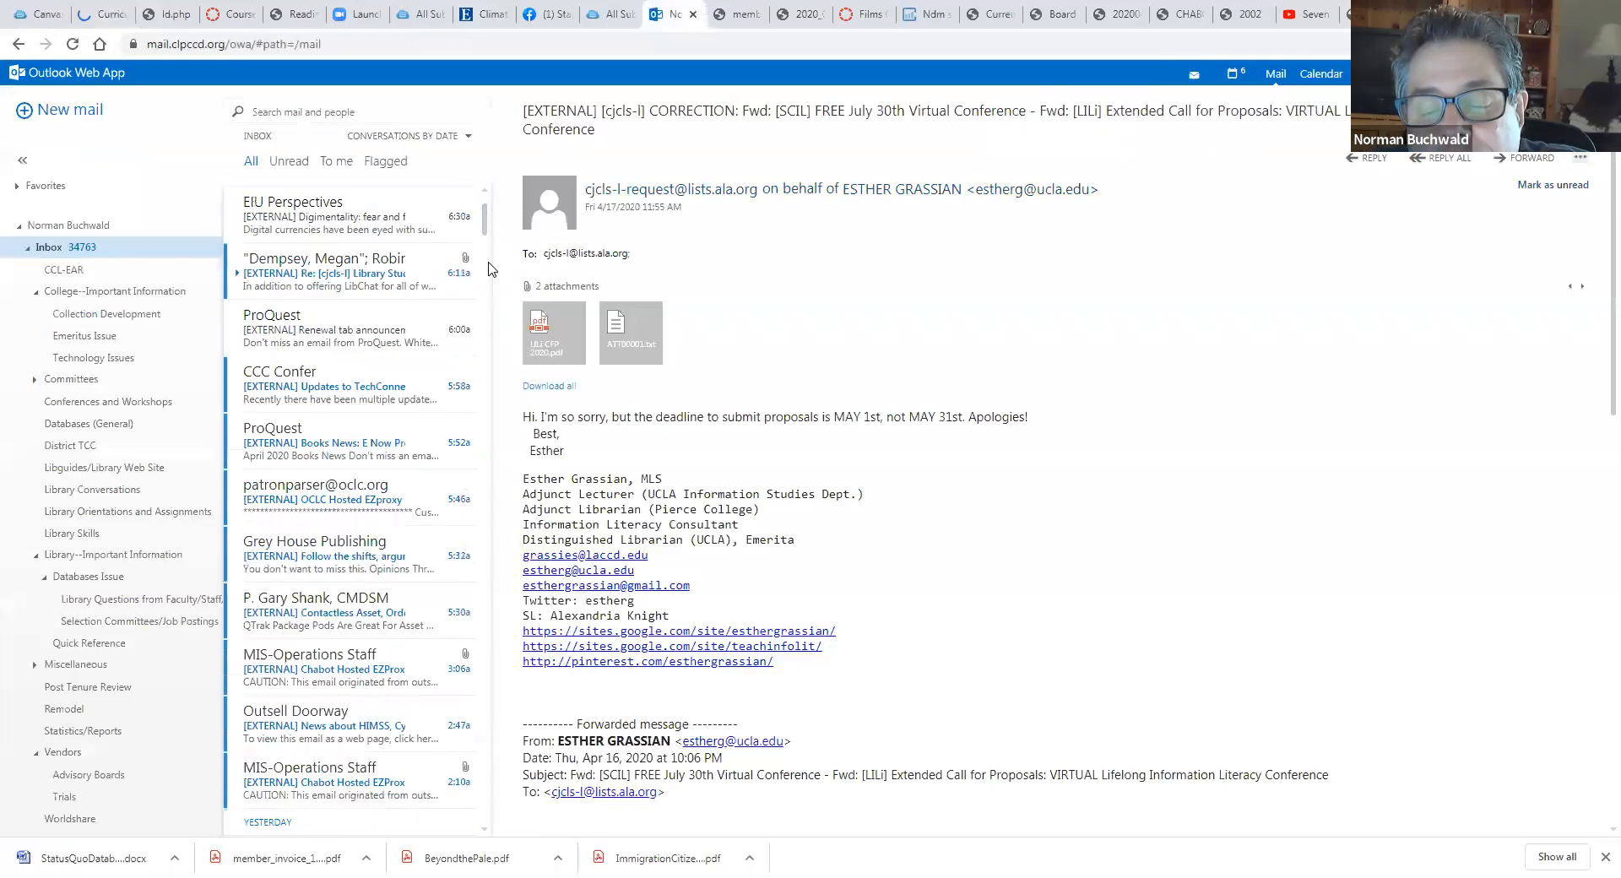
{"action": "scroll", "coordinate": [489, 275], "scroll_direction": "down", "scroll_amount": 5}
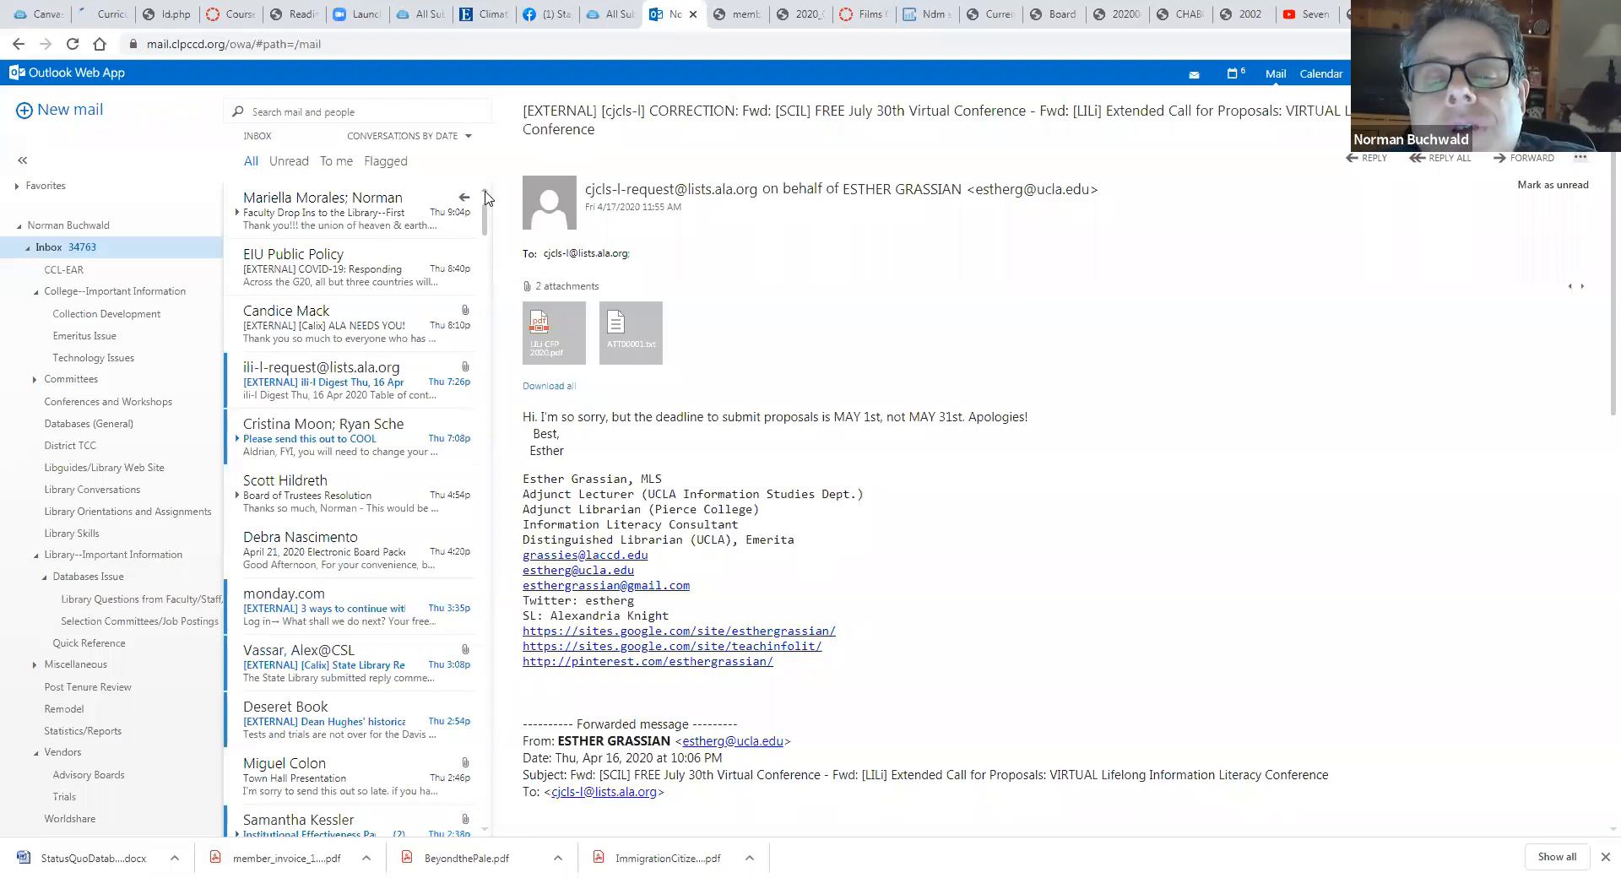
{"action": "left_click", "coordinate": [397, 218]}
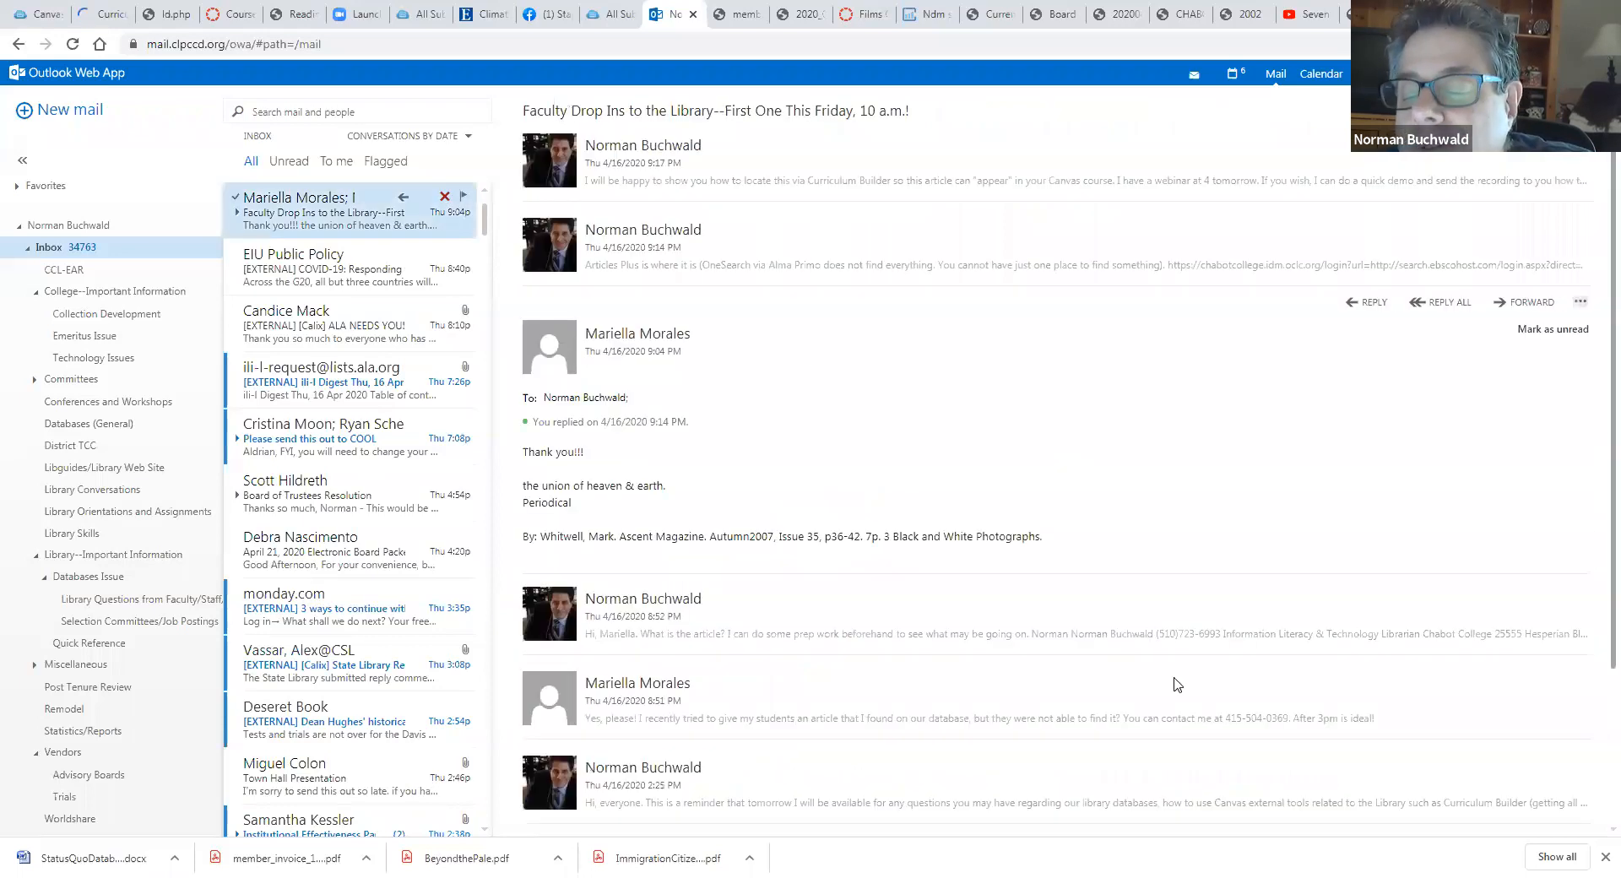
{"action": "mouse_move", "coordinate": [518, 487]}
{"action": "left_mouse_down"}
{"action": "mouse_move", "coordinate": [617, 485]}
{"action": "mouse_move", "coordinate": [529, 487]}
{"action": "left_mouse_up"}
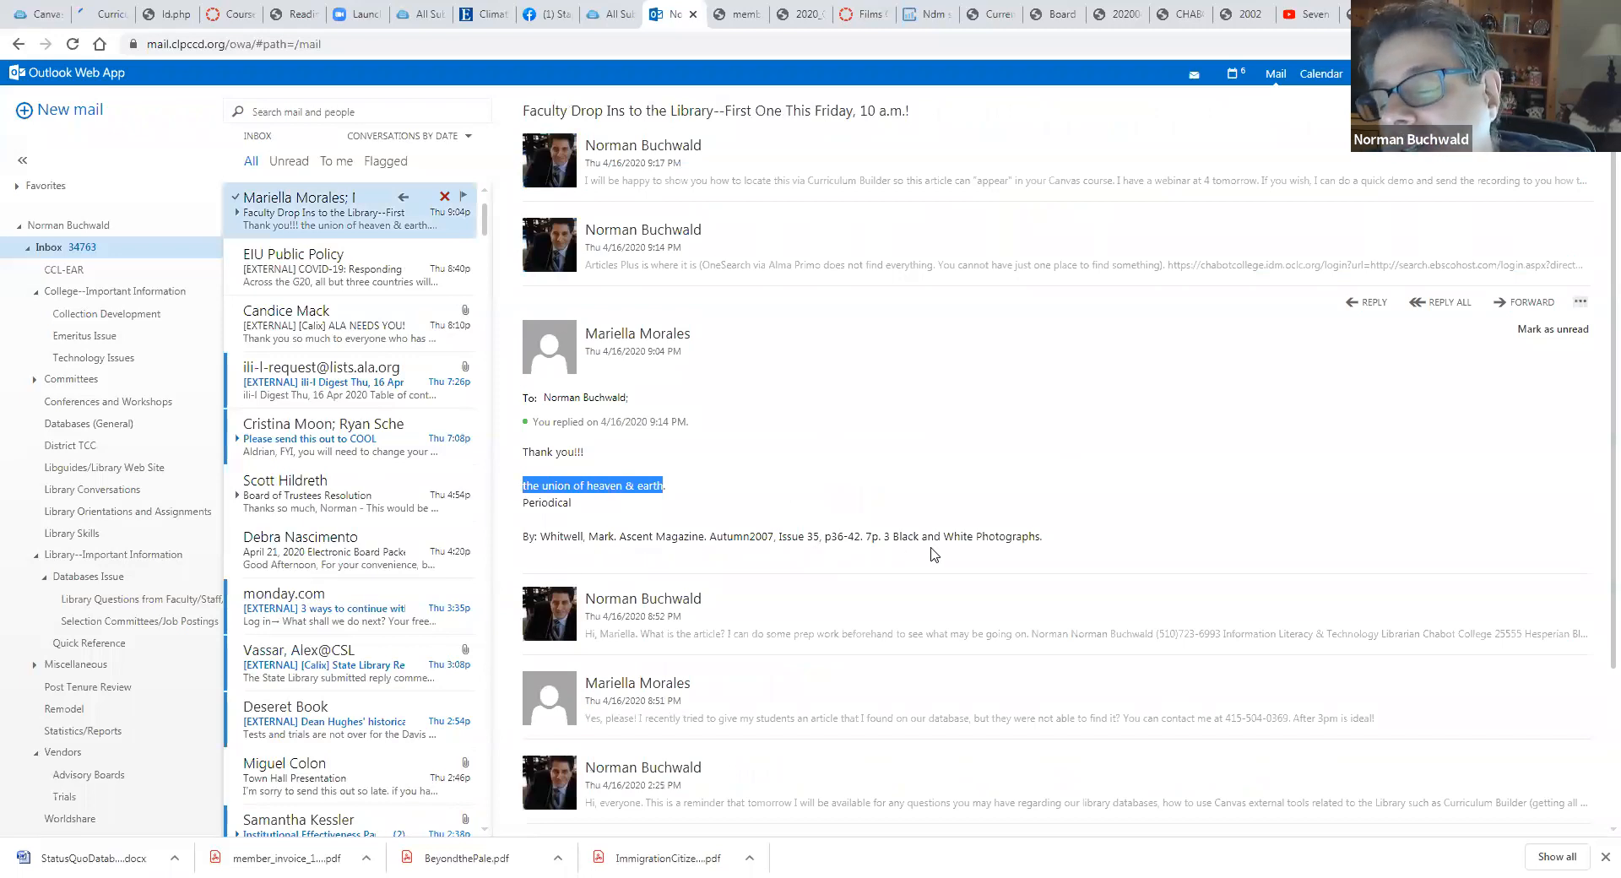
{"action": "right_click", "coordinate": [619, 486]}
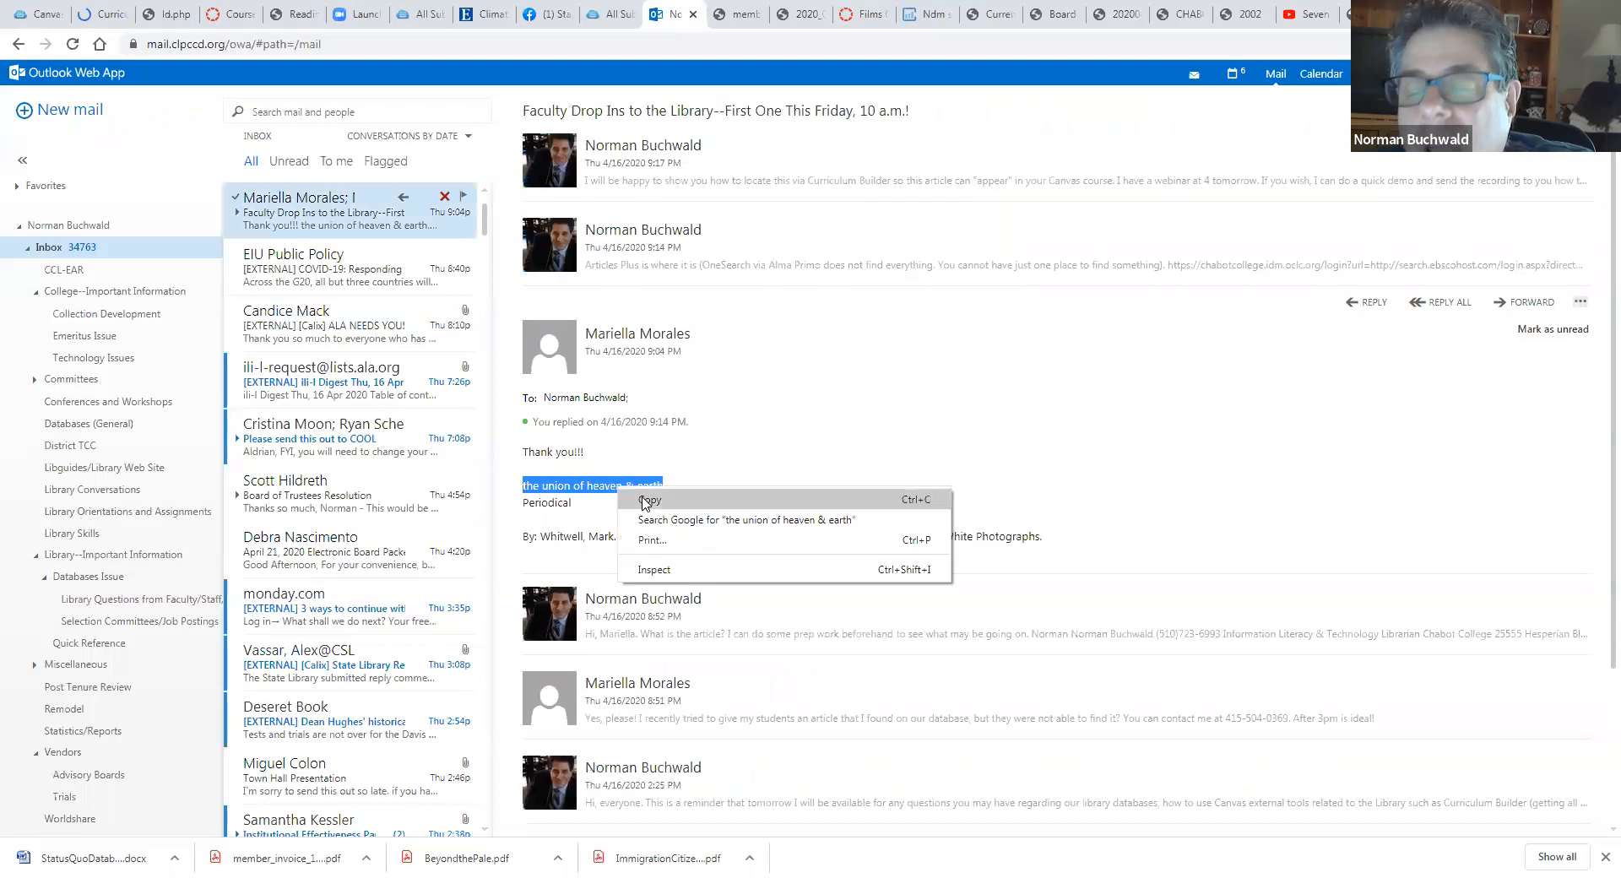
{"action": "left_click", "coordinate": [637, 498]}
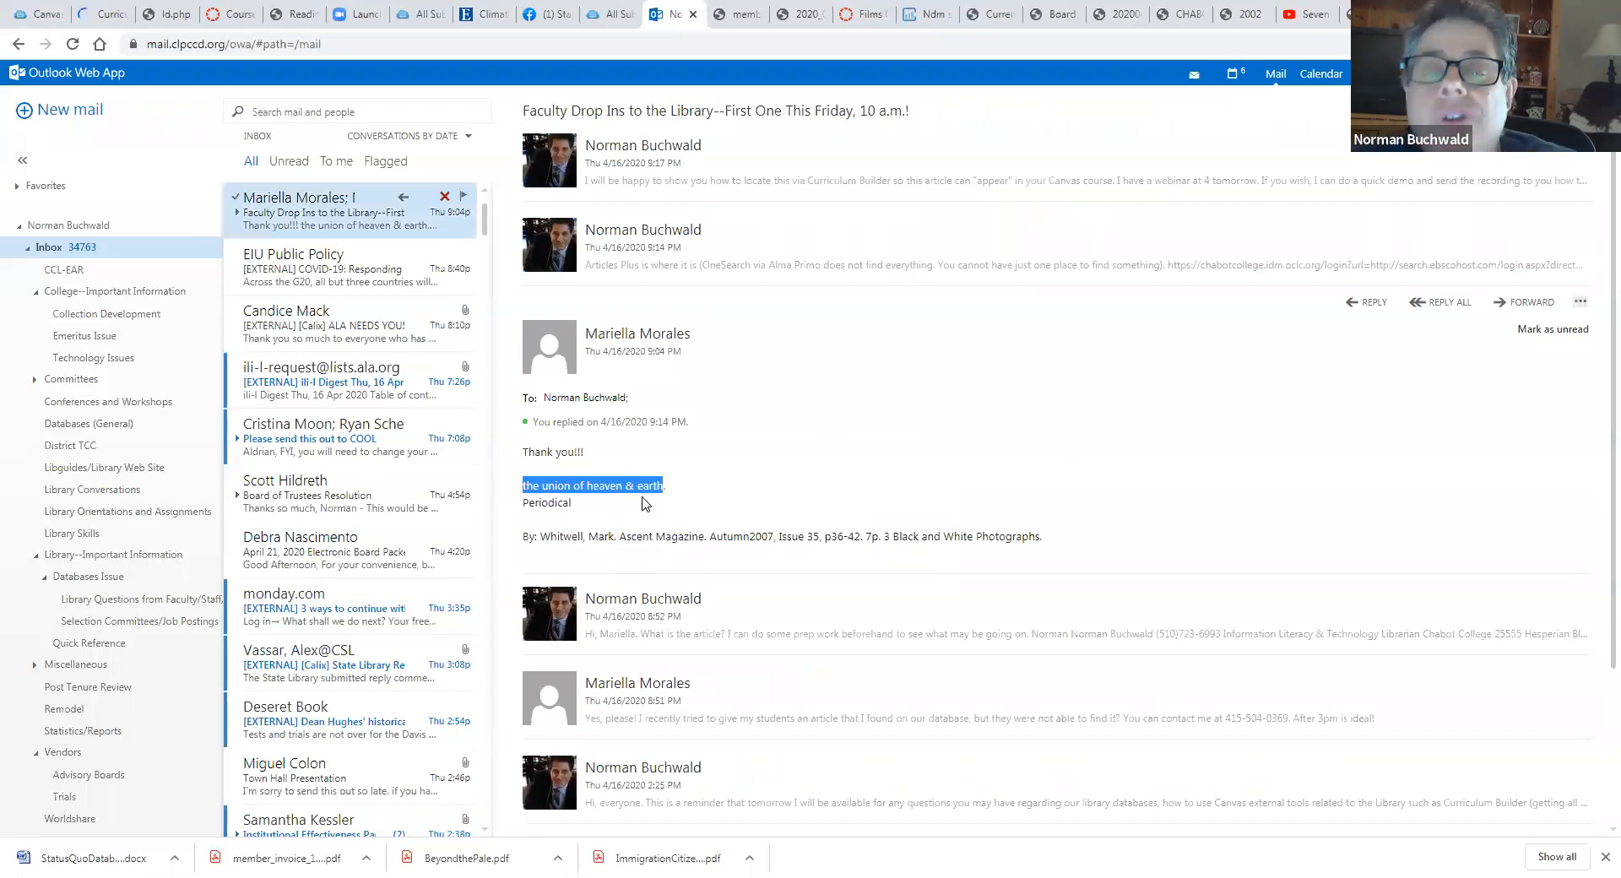
Step: Return to the Curriculum Builder item in Canvas, look through the existing lists offered for copying, and continue without copying any
{"action": "left_click", "coordinate": [108, 19]}
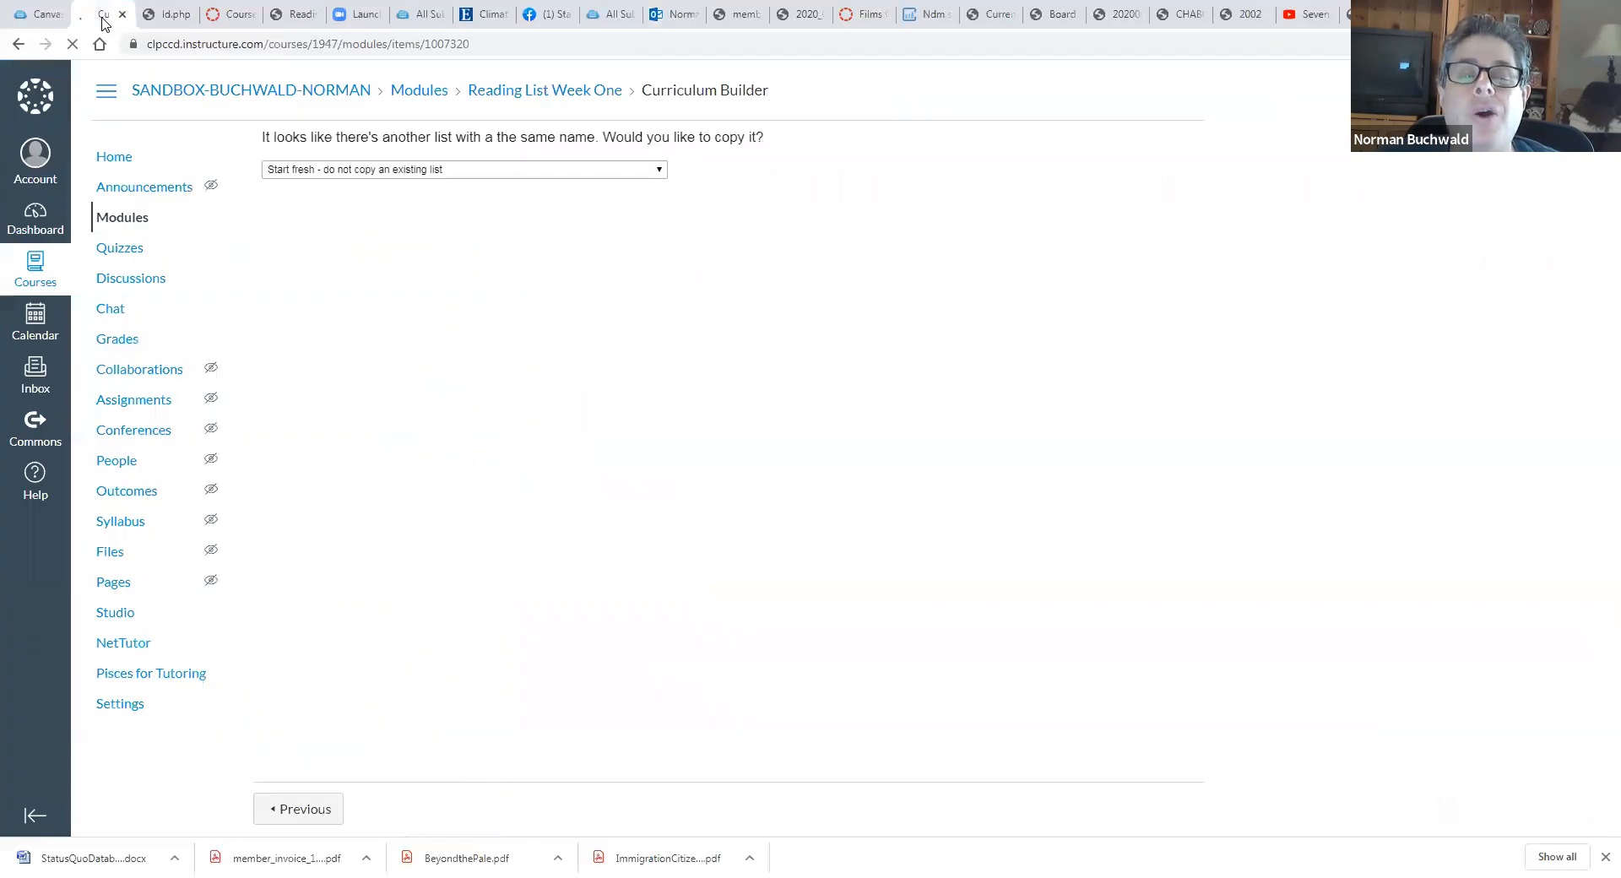
{"action": "left_click", "coordinate": [163, 21]}
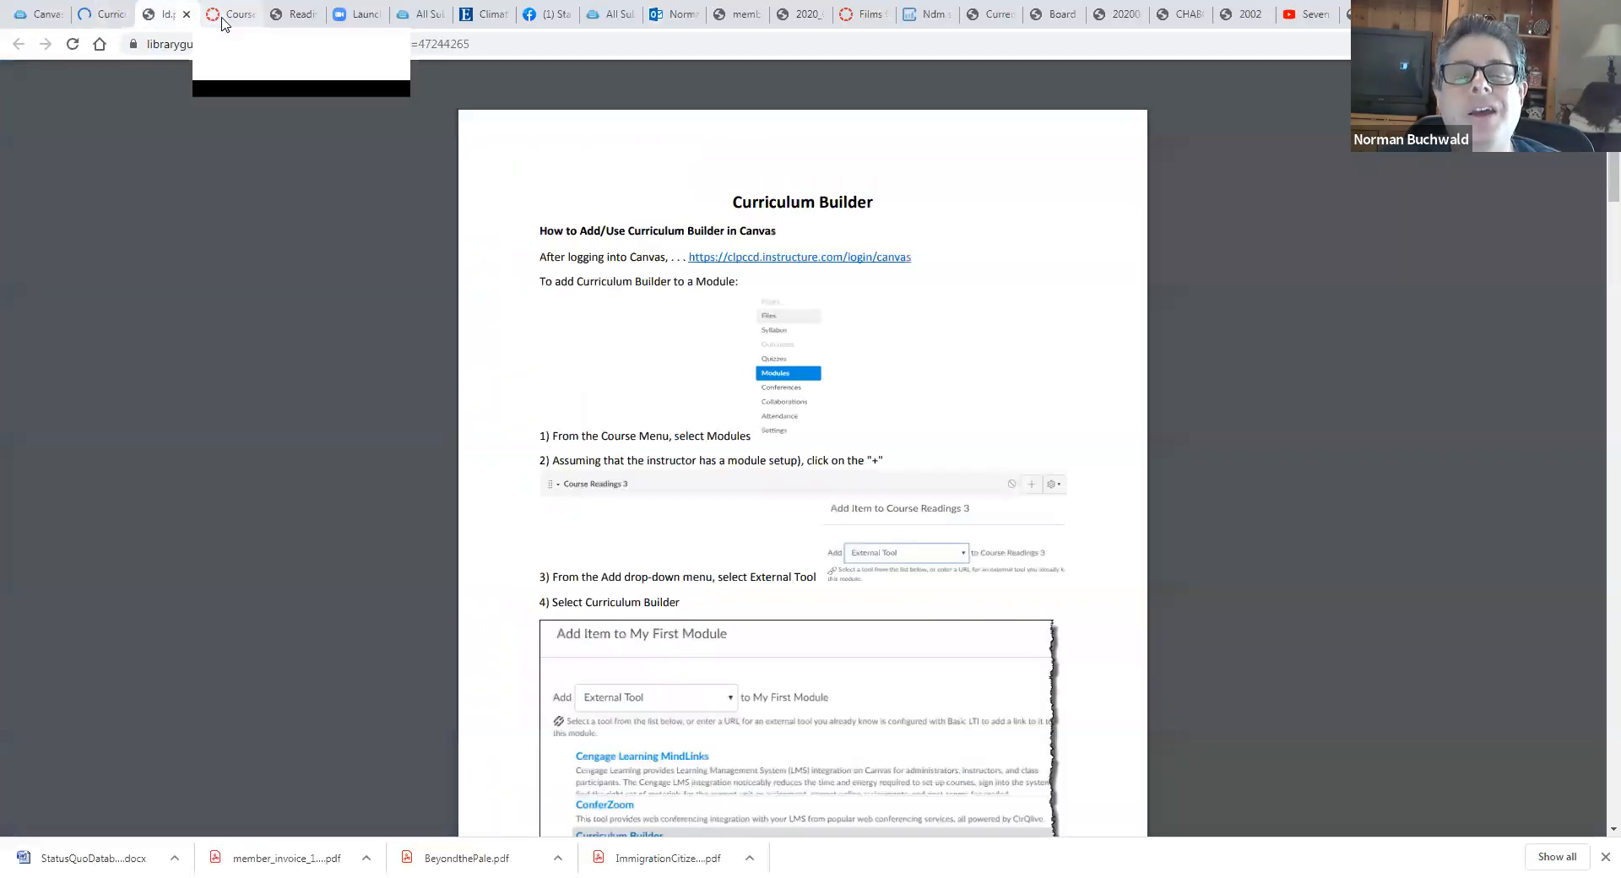
{"action": "left_click", "coordinate": [219, 18]}
{"action": "left_click", "coordinate": [107, 17]}
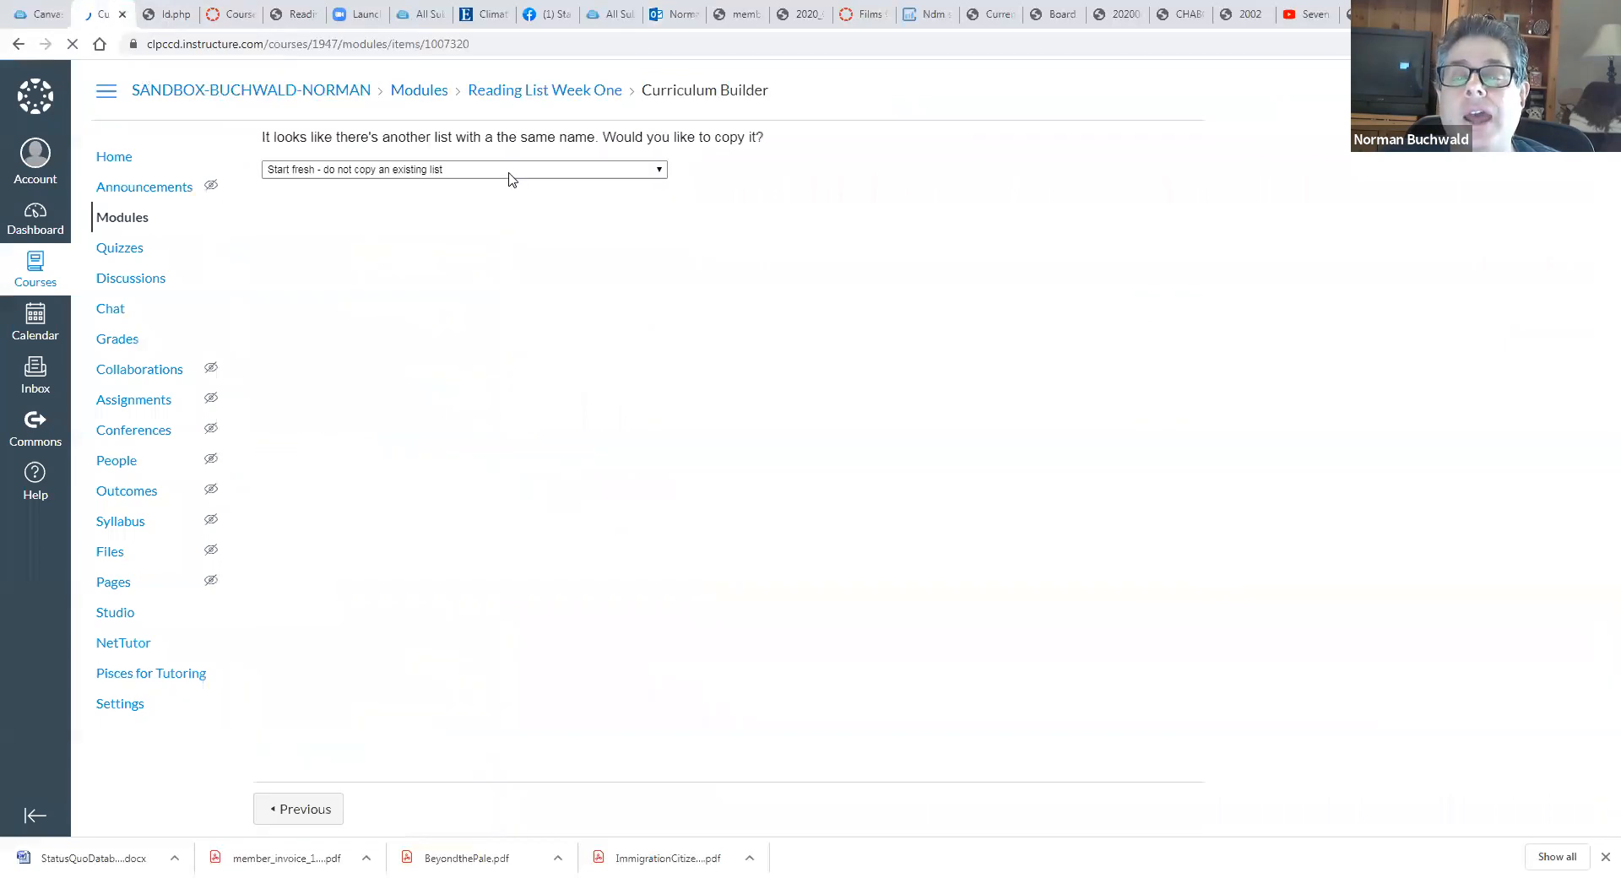
{"action": "left_click", "coordinate": [645, 173]}
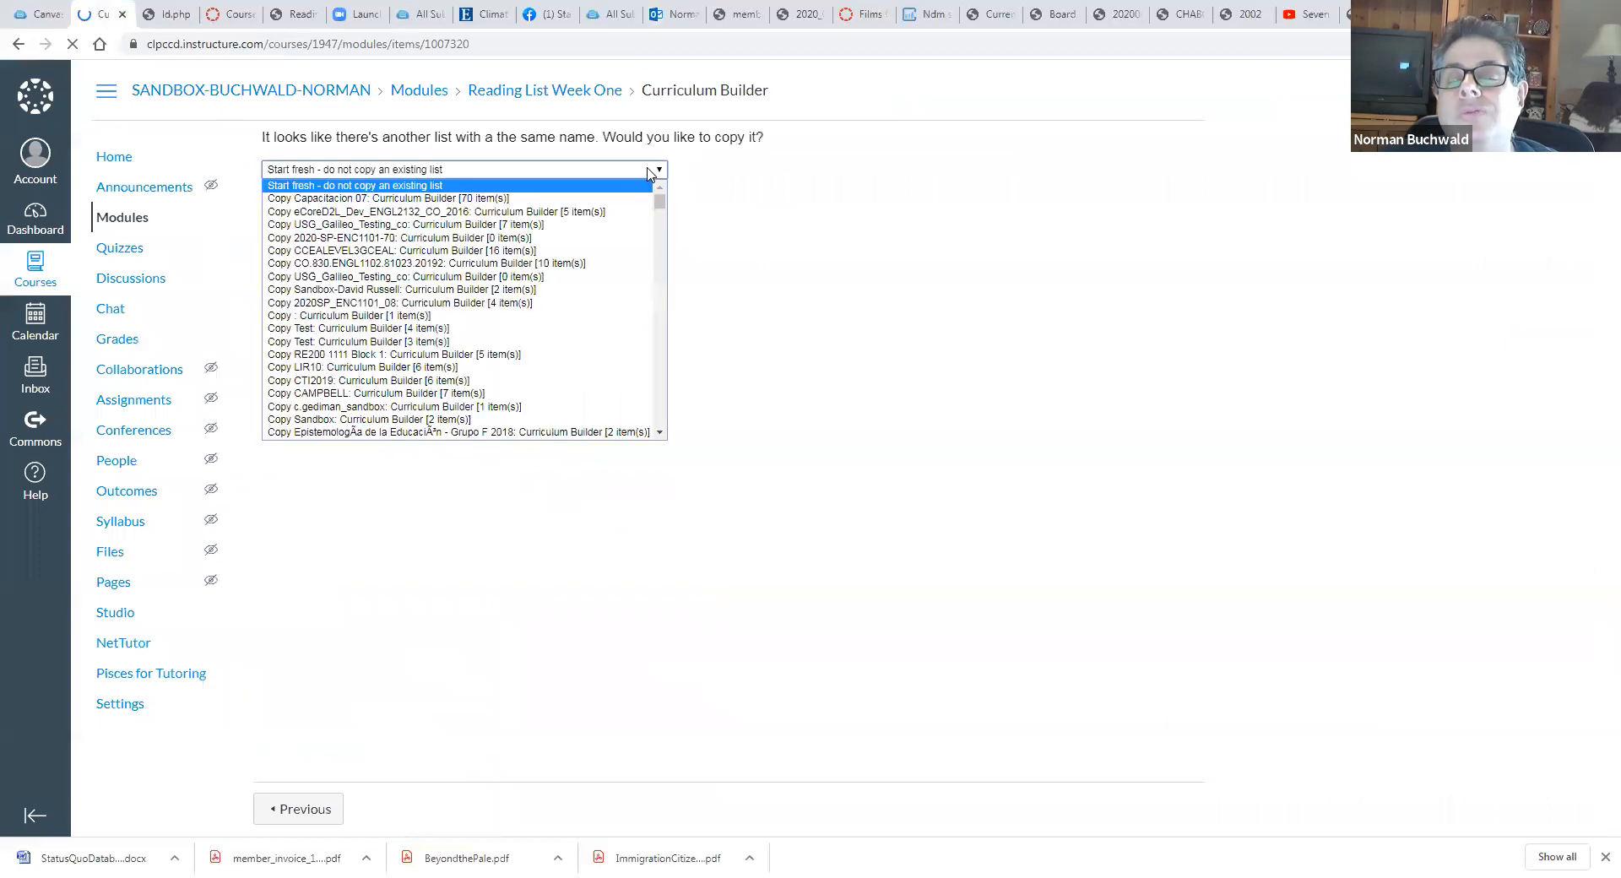
{"action": "left_click_drag", "start_coordinate": [660, 204], "coordinate": [669, 154]}
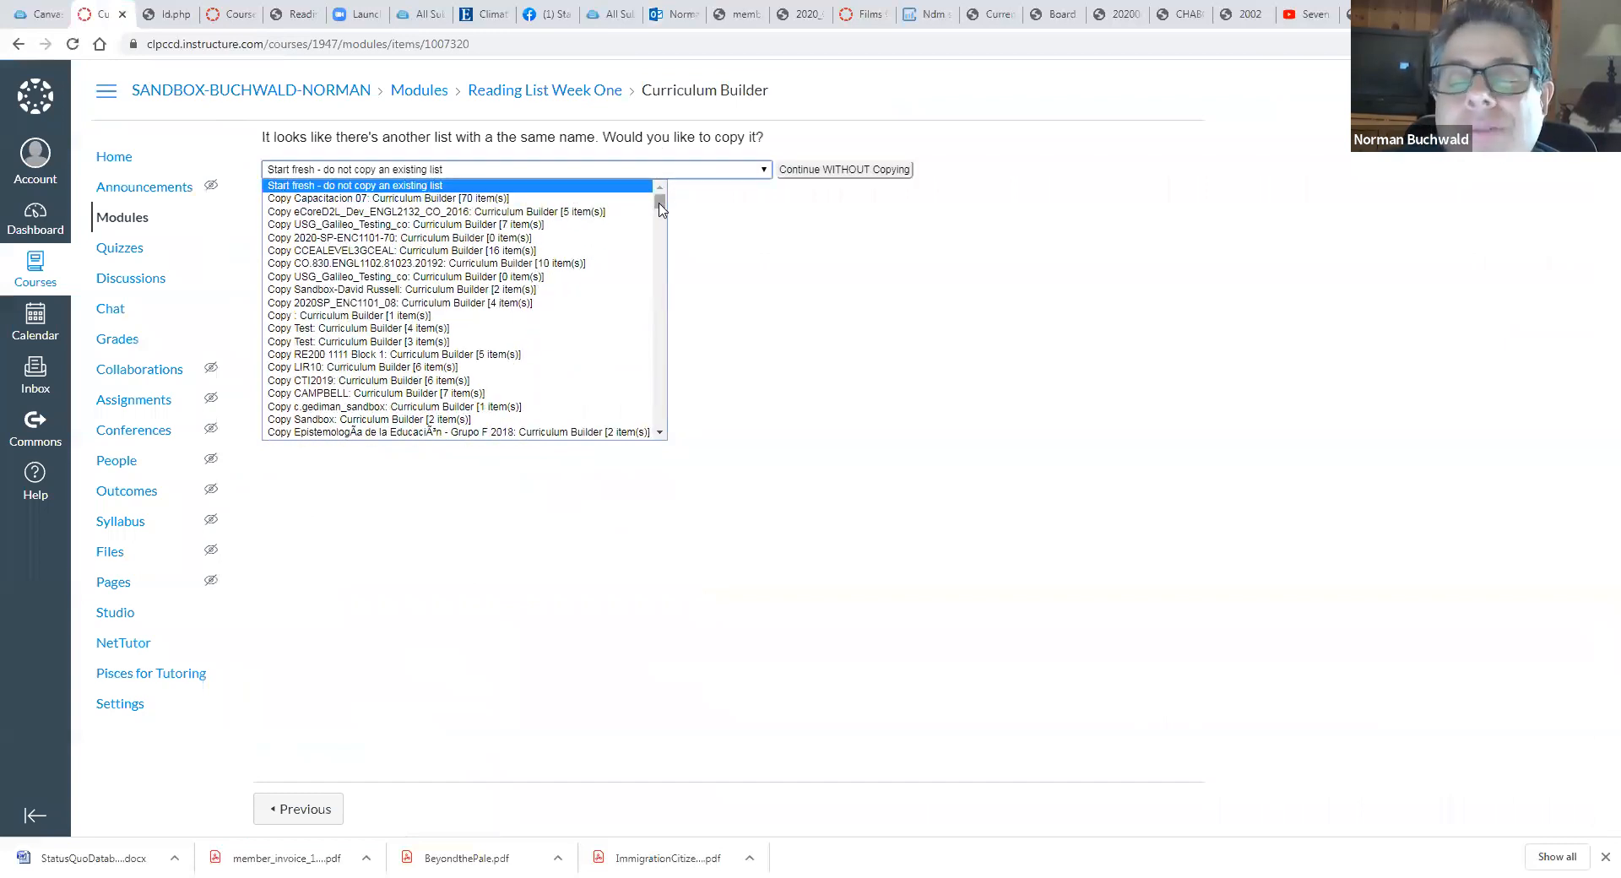
{"action": "left_click", "coordinate": [571, 172]}
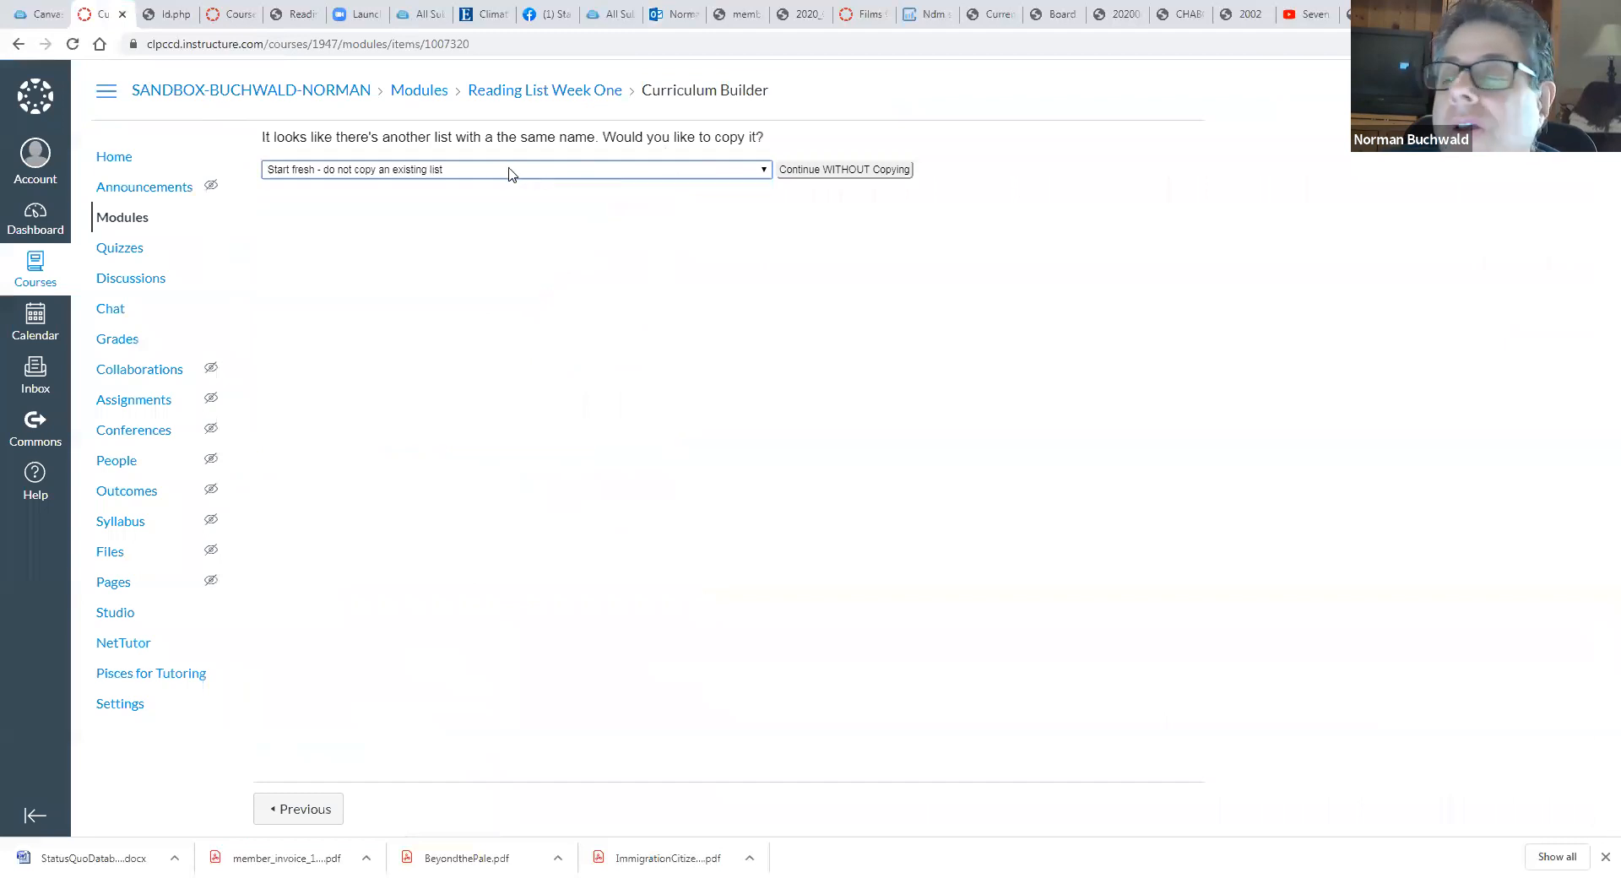
{"action": "left_click", "coordinate": [443, 169]}
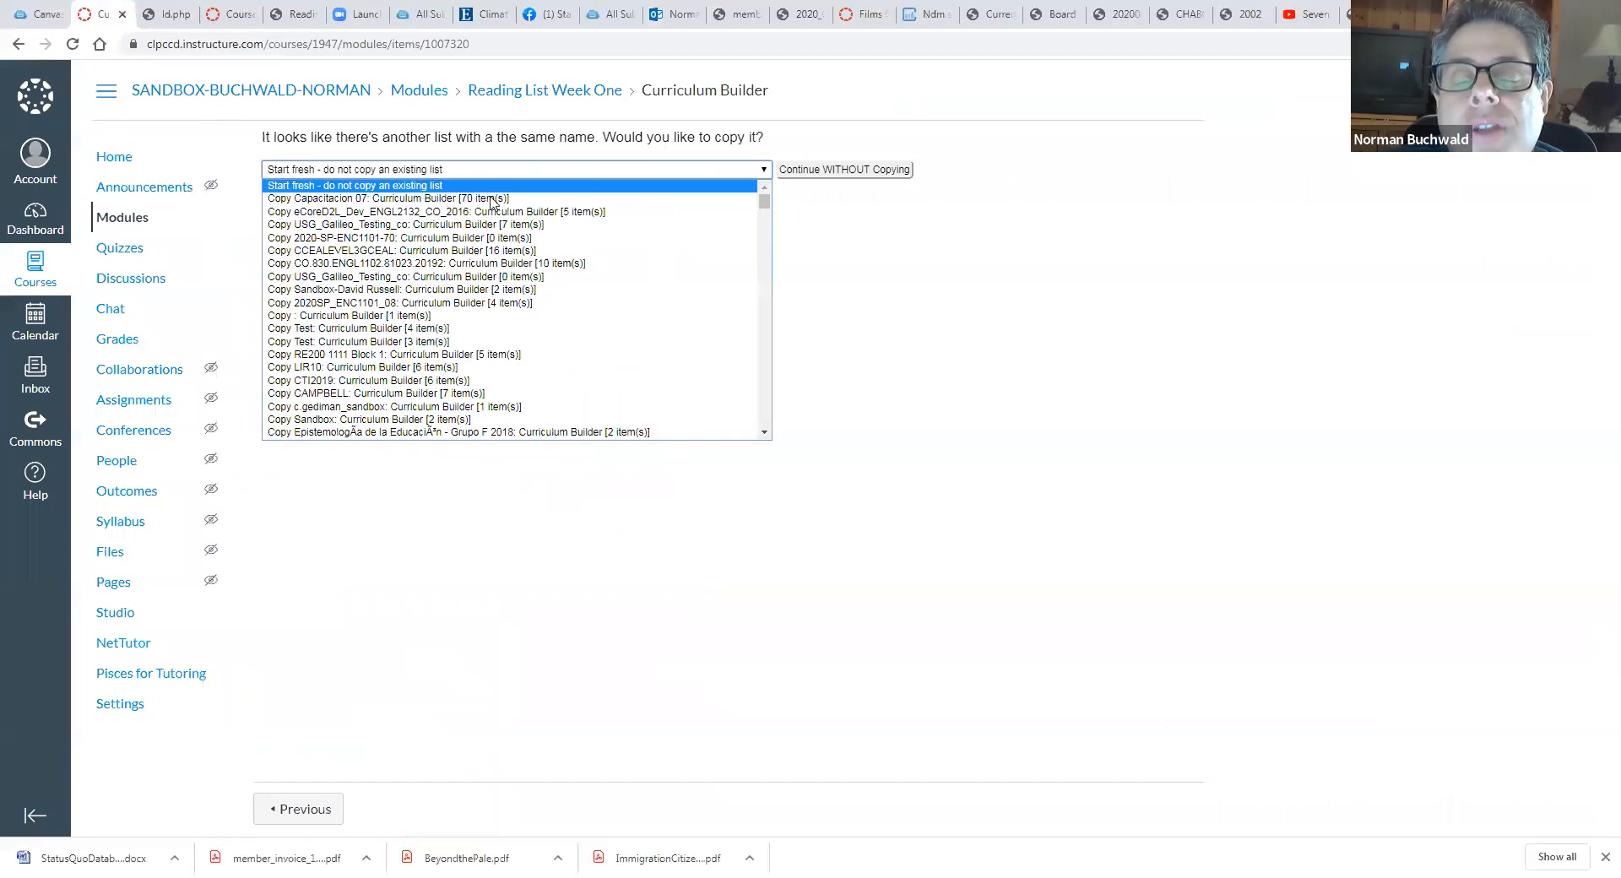
{"action": "left_click_drag", "start_coordinate": [765, 201], "coordinate": [848, 173]}
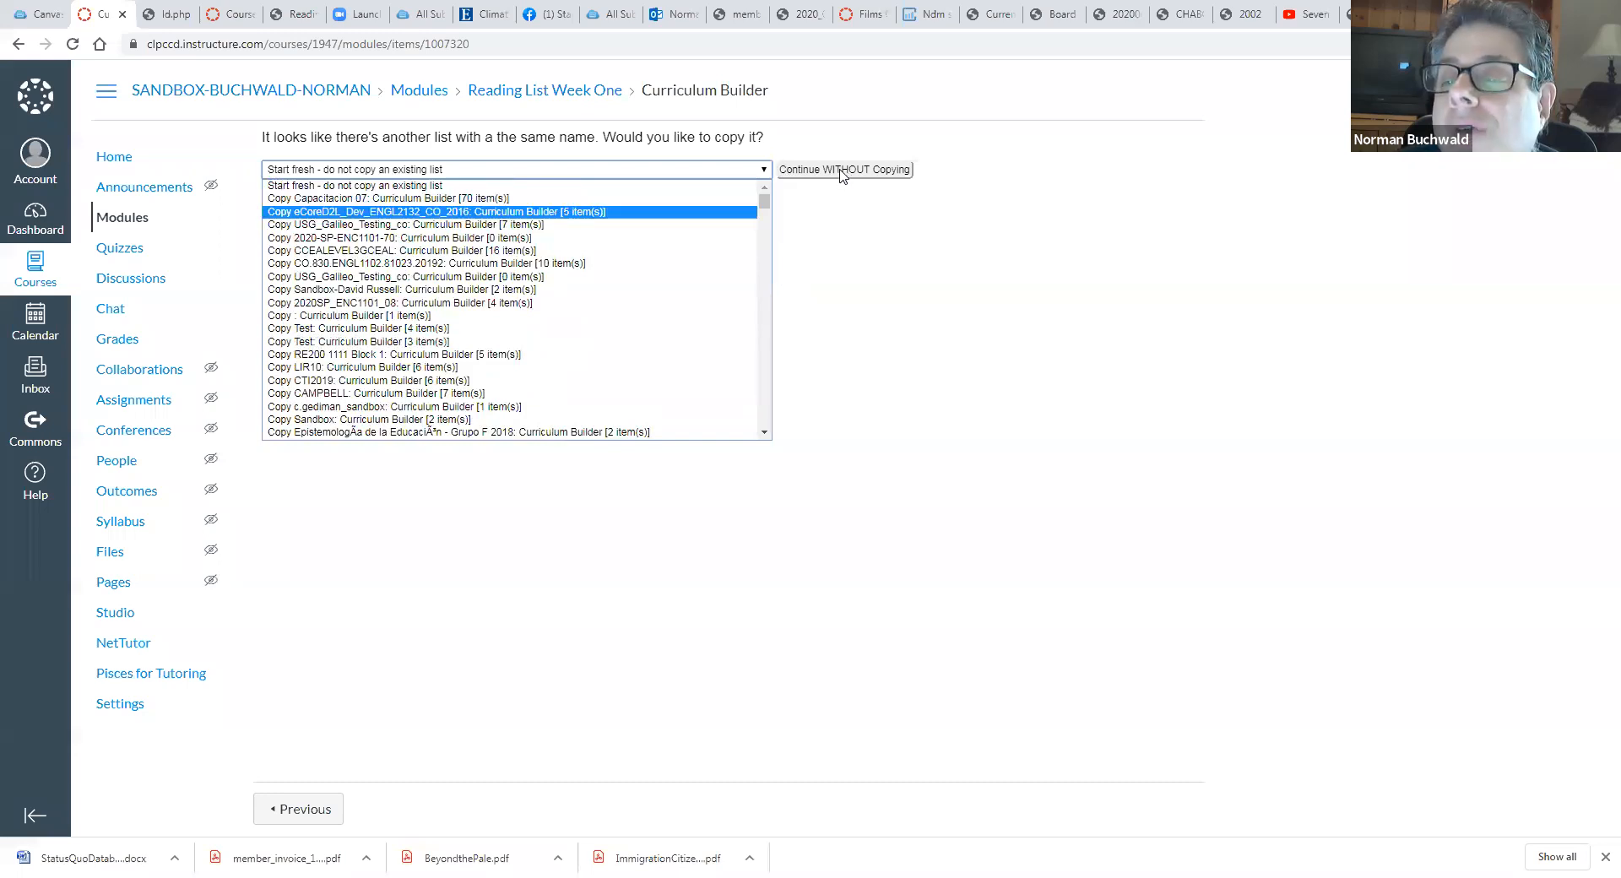
{"action": "left_click", "coordinate": [841, 172]}
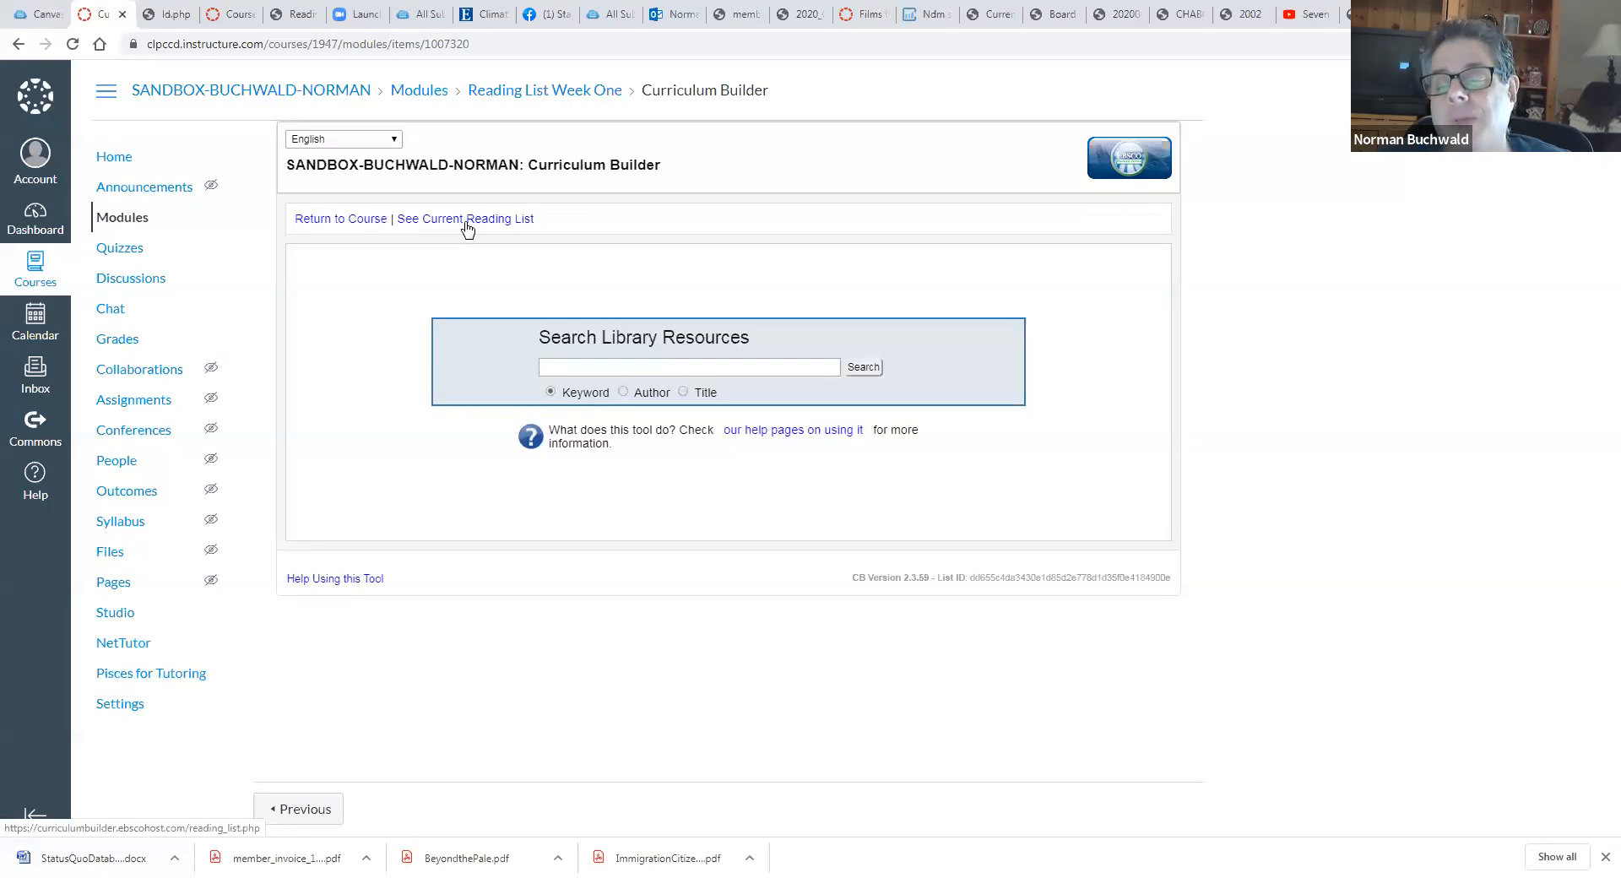
Step: Search the library resources by keyword for the copied title "the union of heaven & earth"
{"action": "left_click", "coordinate": [576, 369]}
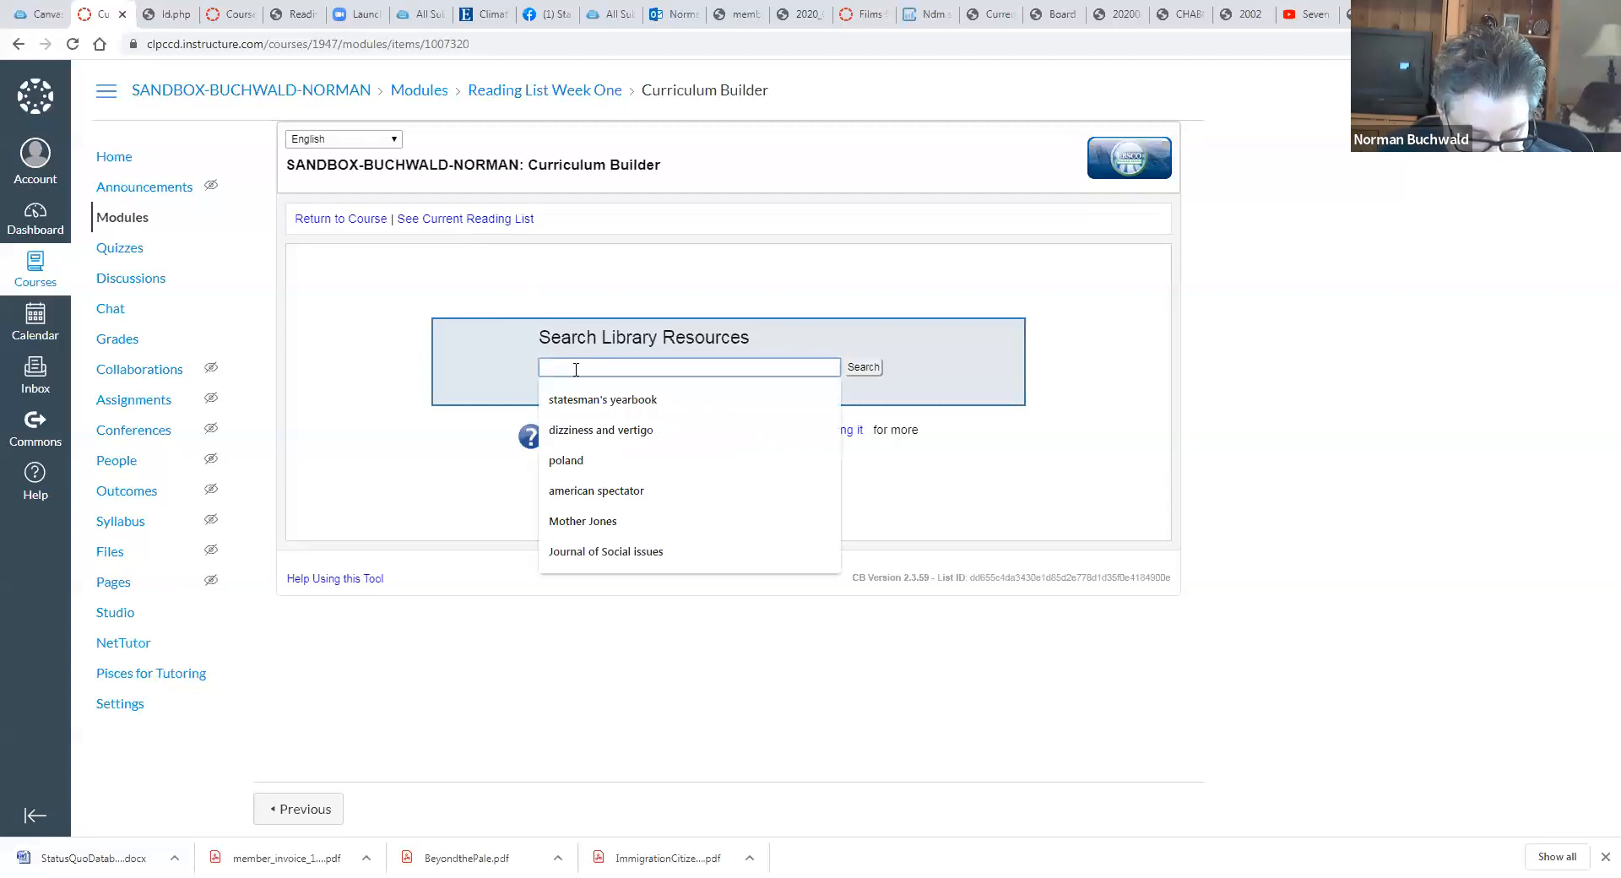
{"action": "key", "text": "ctrl+v"}
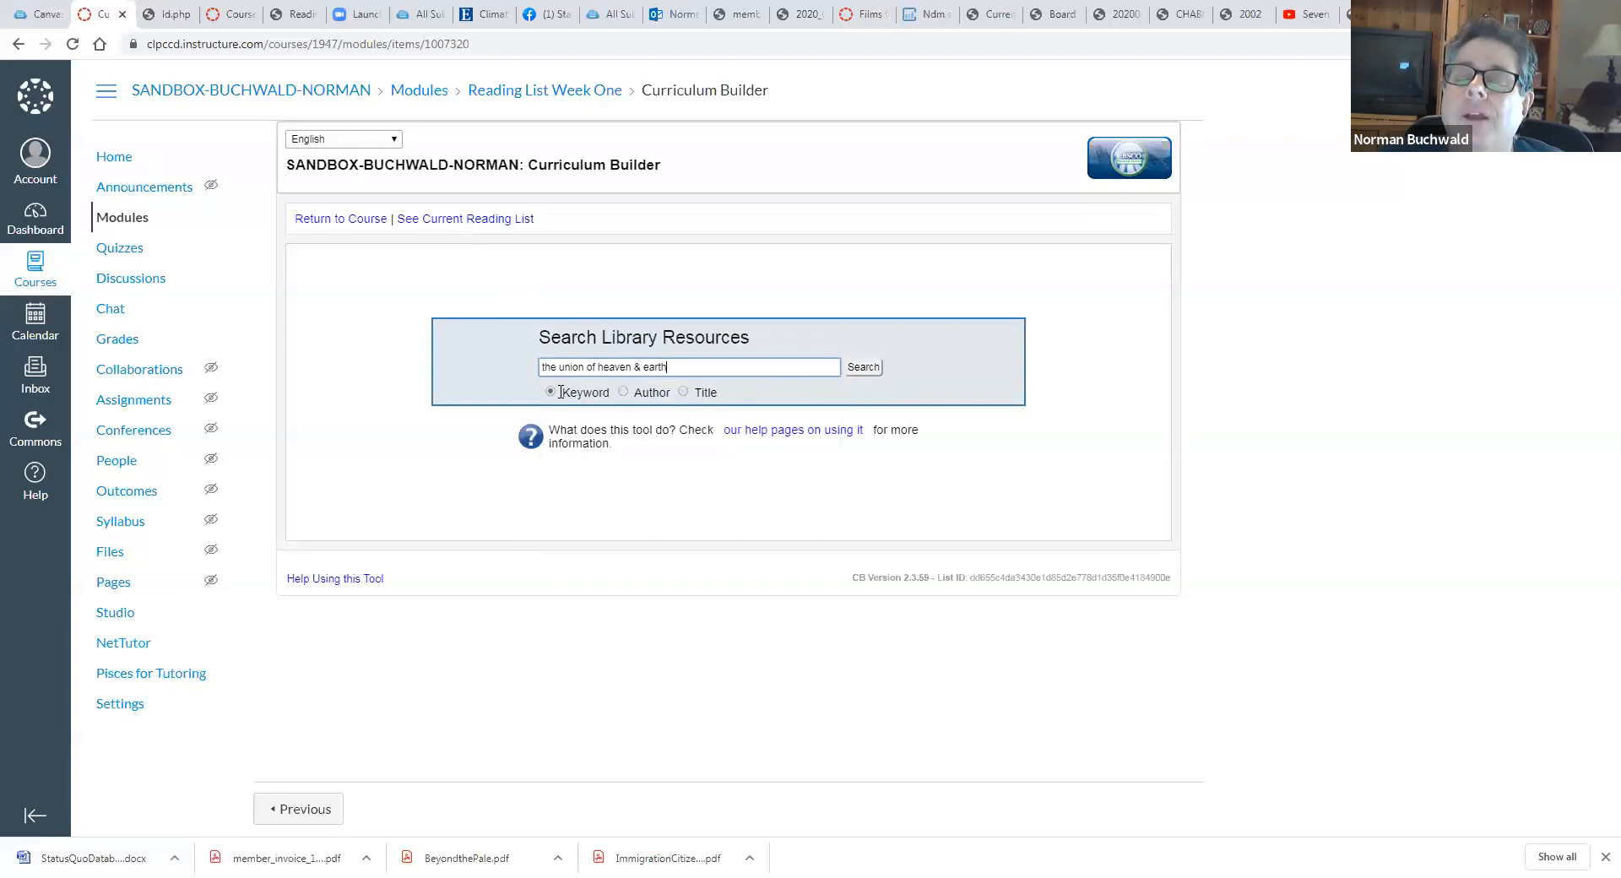
{"action": "left_click", "coordinate": [859, 371]}
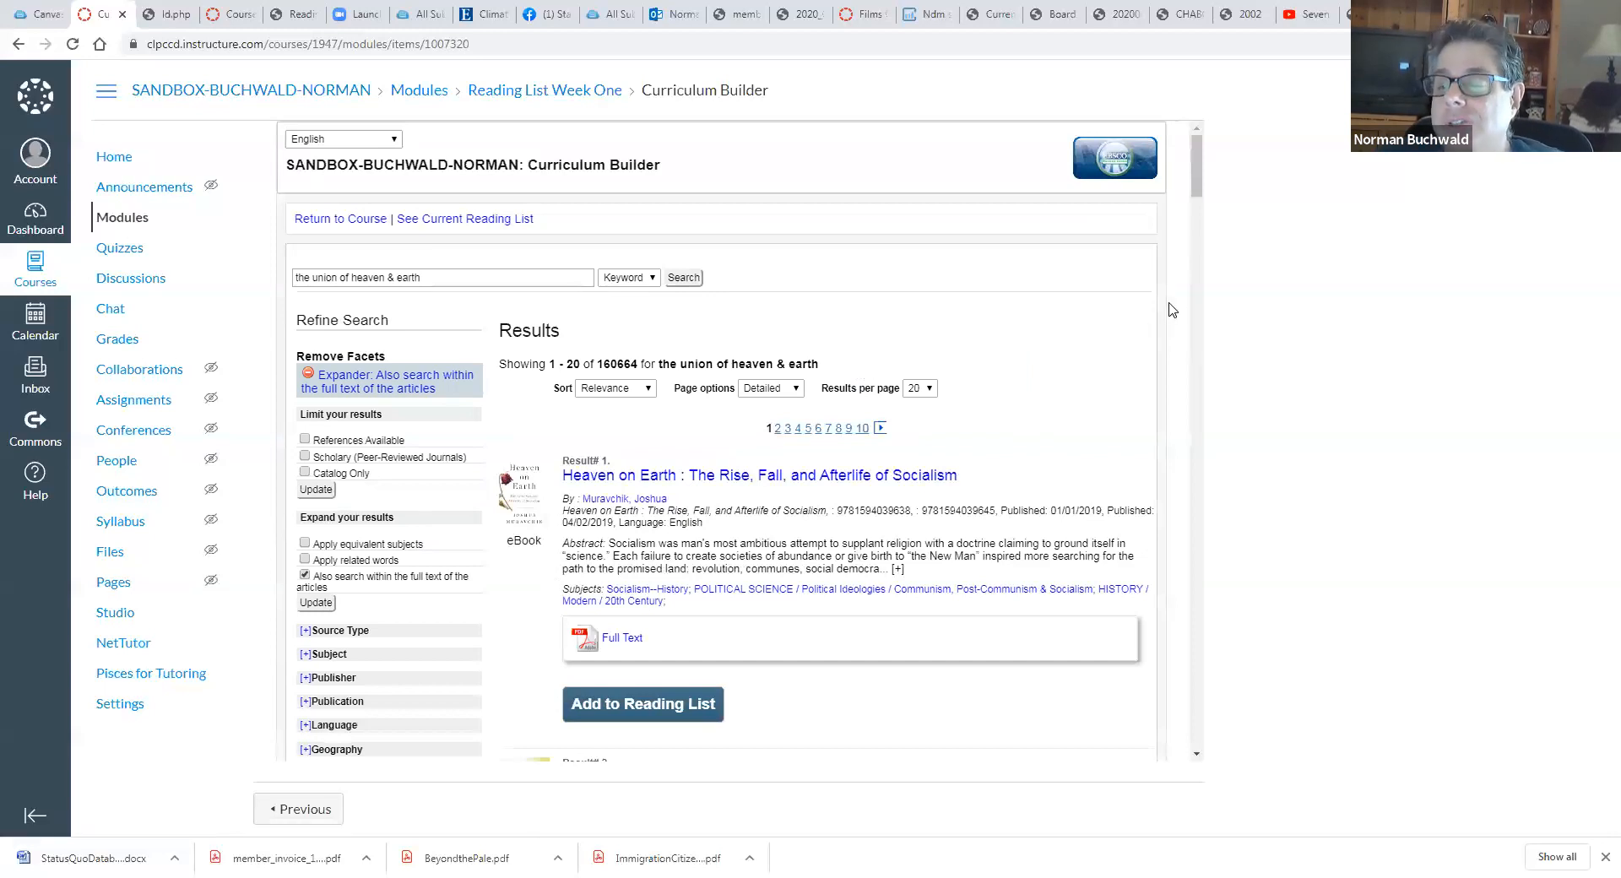
{"action": "mouse_move", "coordinate": [1198, 196]}
{"action": "left_mouse_down"}
{"action": "mouse_move", "coordinate": [1181, 452]}
{"action": "mouse_move", "coordinate": [1195, 173]}
{"action": "left_mouse_up"}
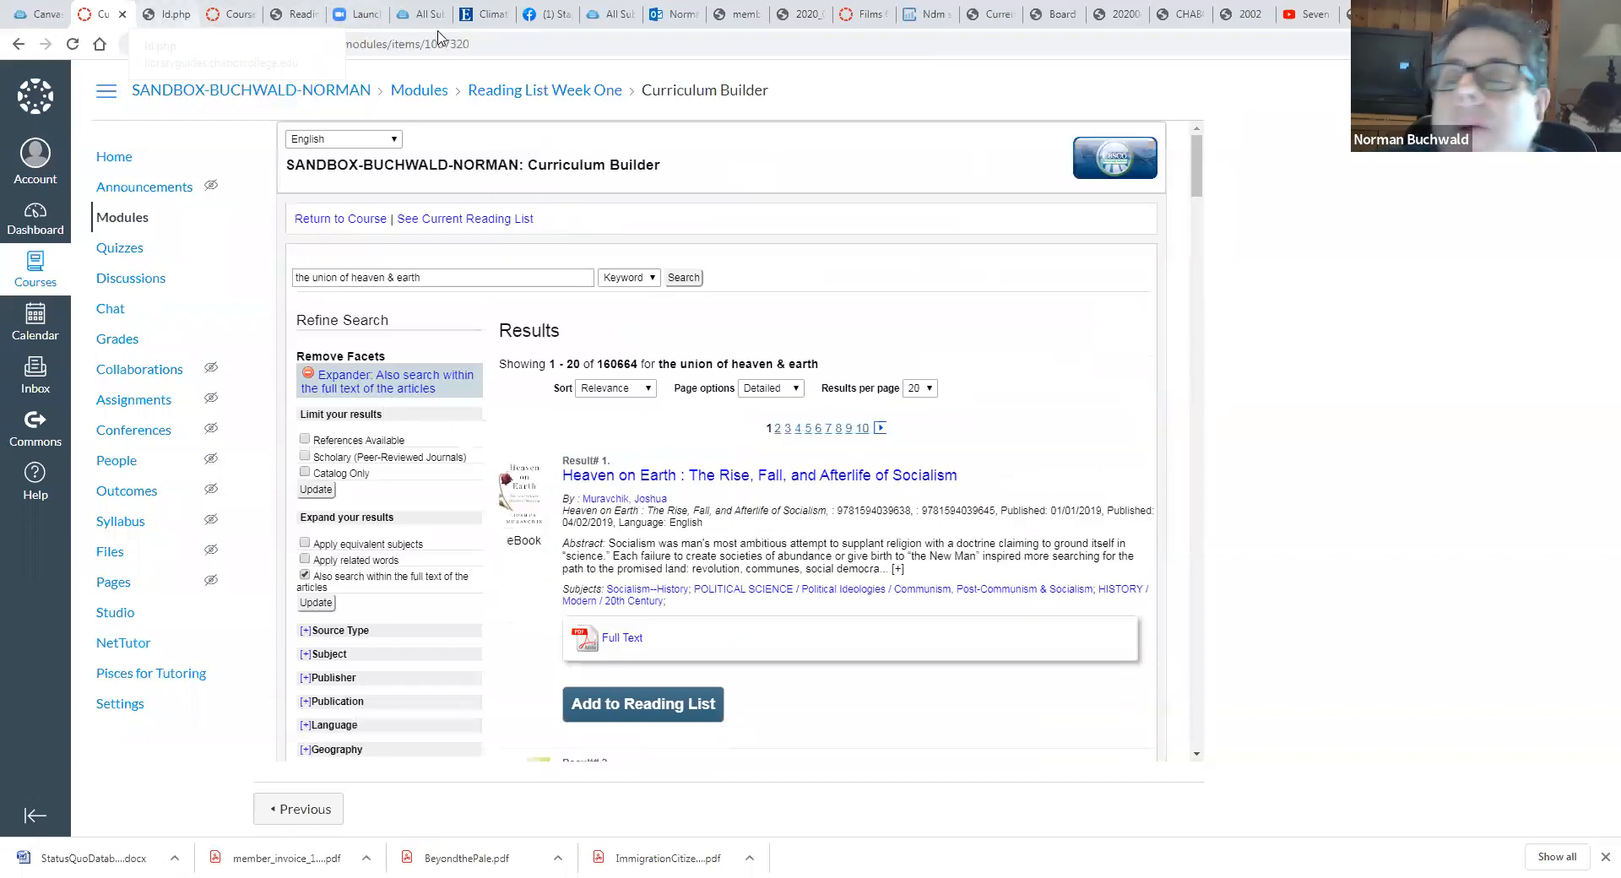
Step: Check the article's author in the Outlook conversation and rerun the Curriculum Builder search with "and" plus the author's name added to the title
{"action": "left_click", "coordinate": [673, 14]}
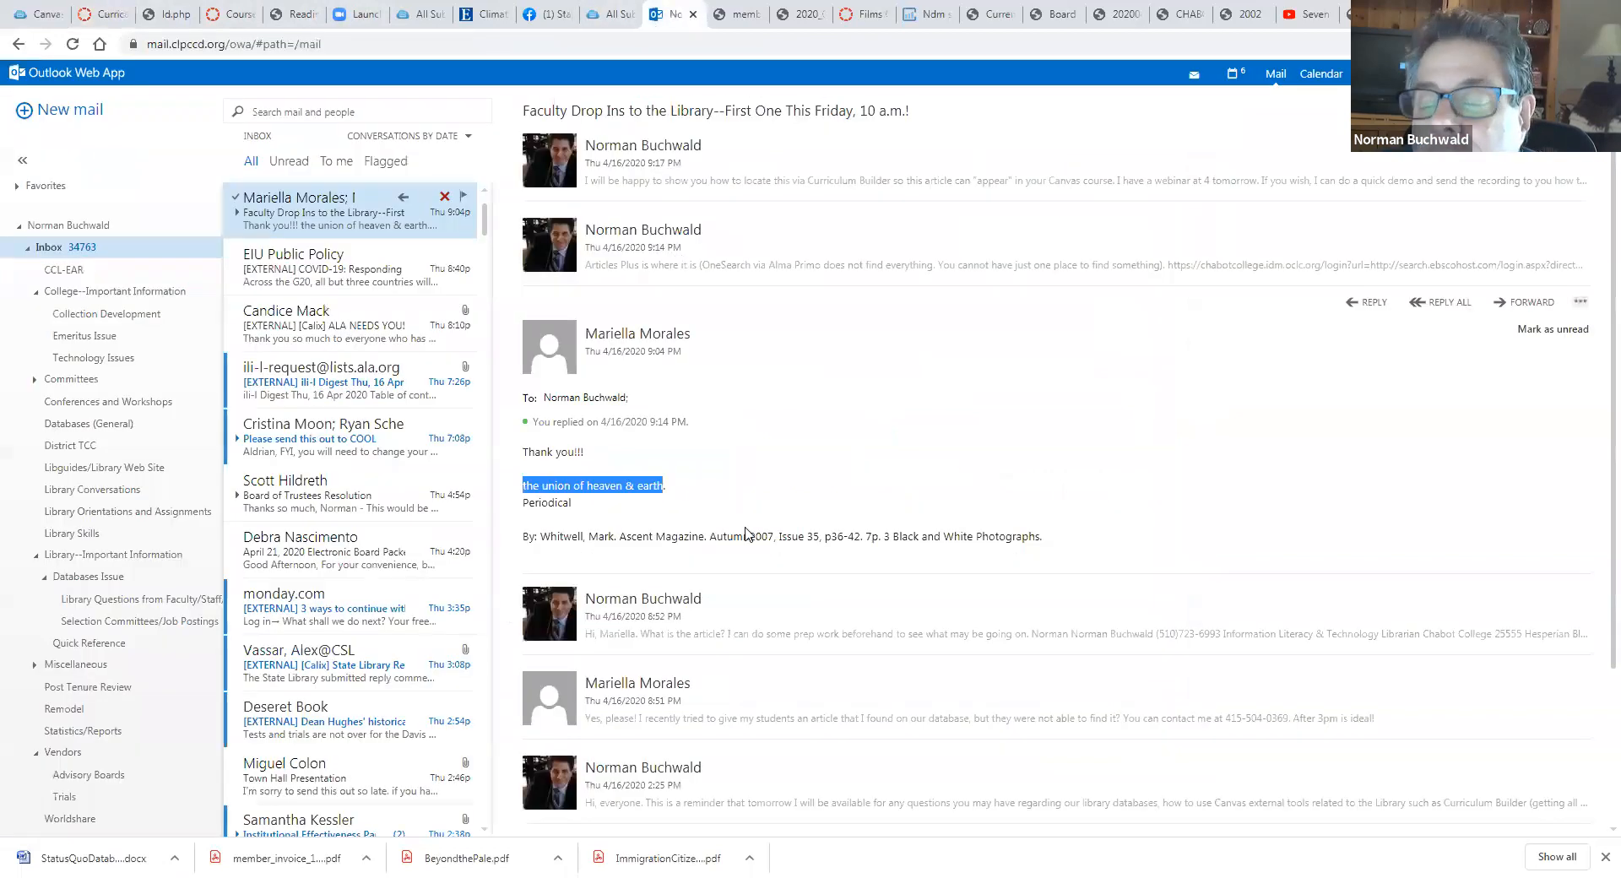
{"action": "left_click", "coordinate": [114, 15]}
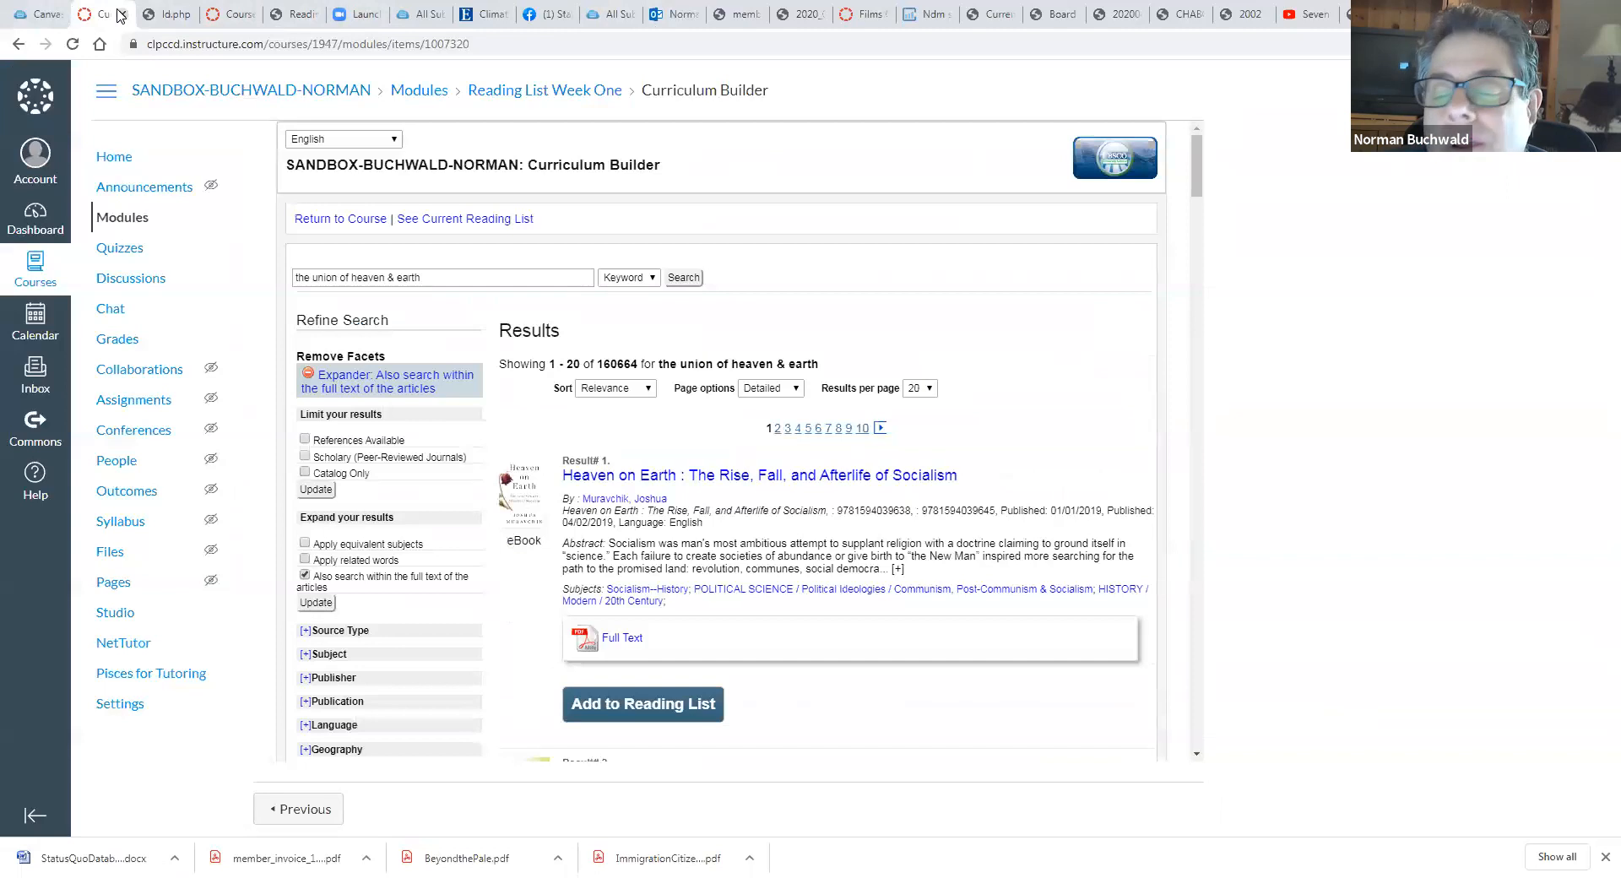
{"action": "left_click", "coordinate": [436, 280]}
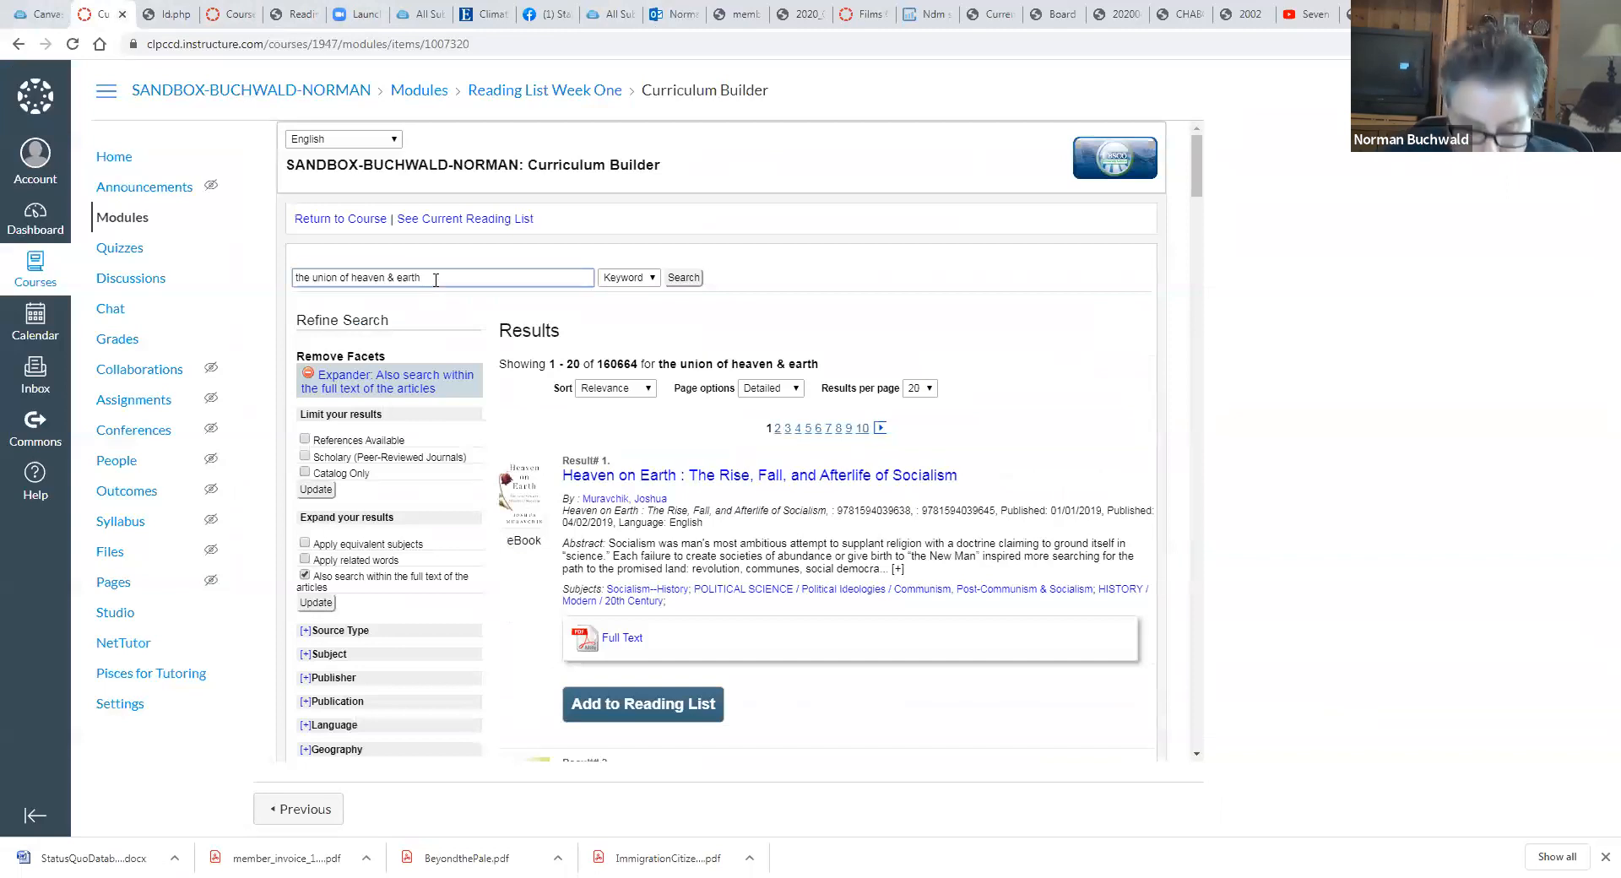
{"action": "type", "text": "and mark whitwell"}
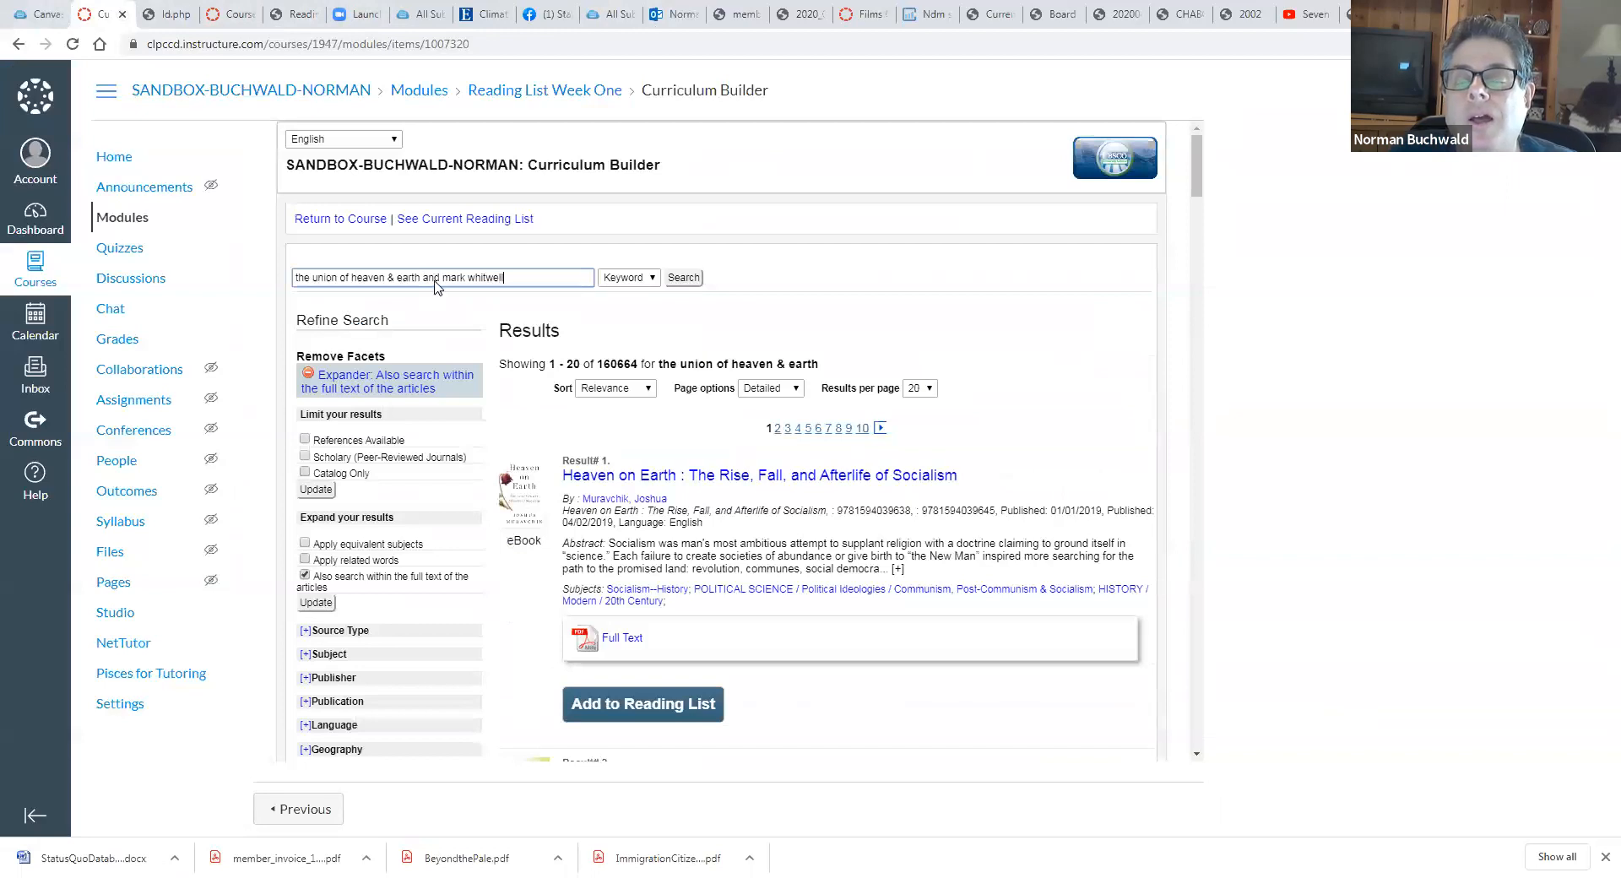
{"action": "key", "text": "Return"}
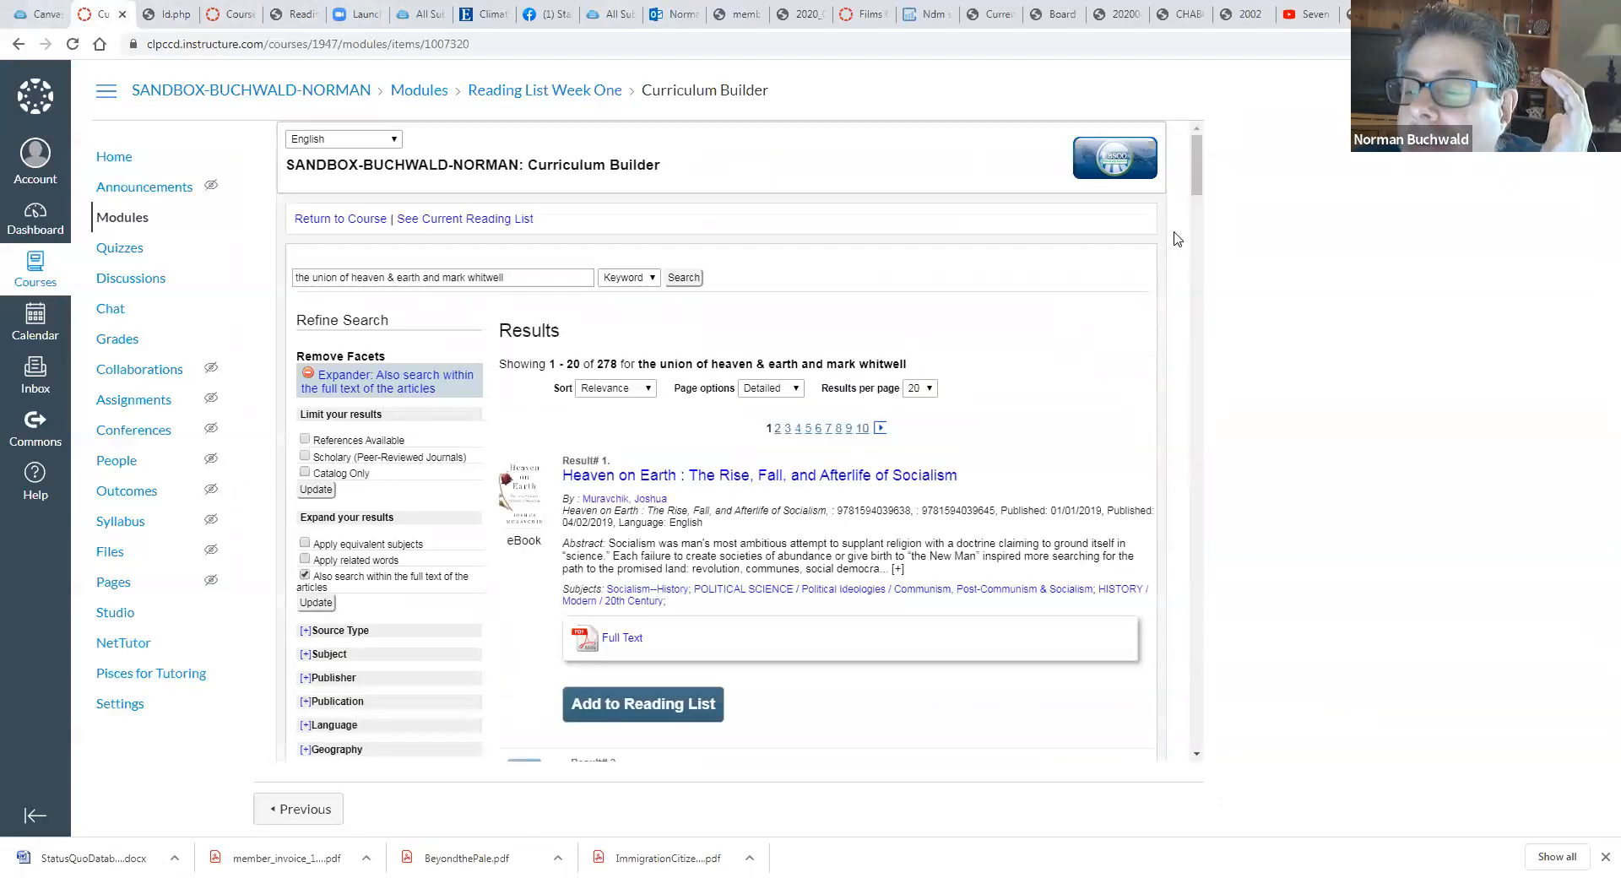
{"action": "left_click_drag", "start_coordinate": [1199, 182], "coordinate": [1203, 218]}
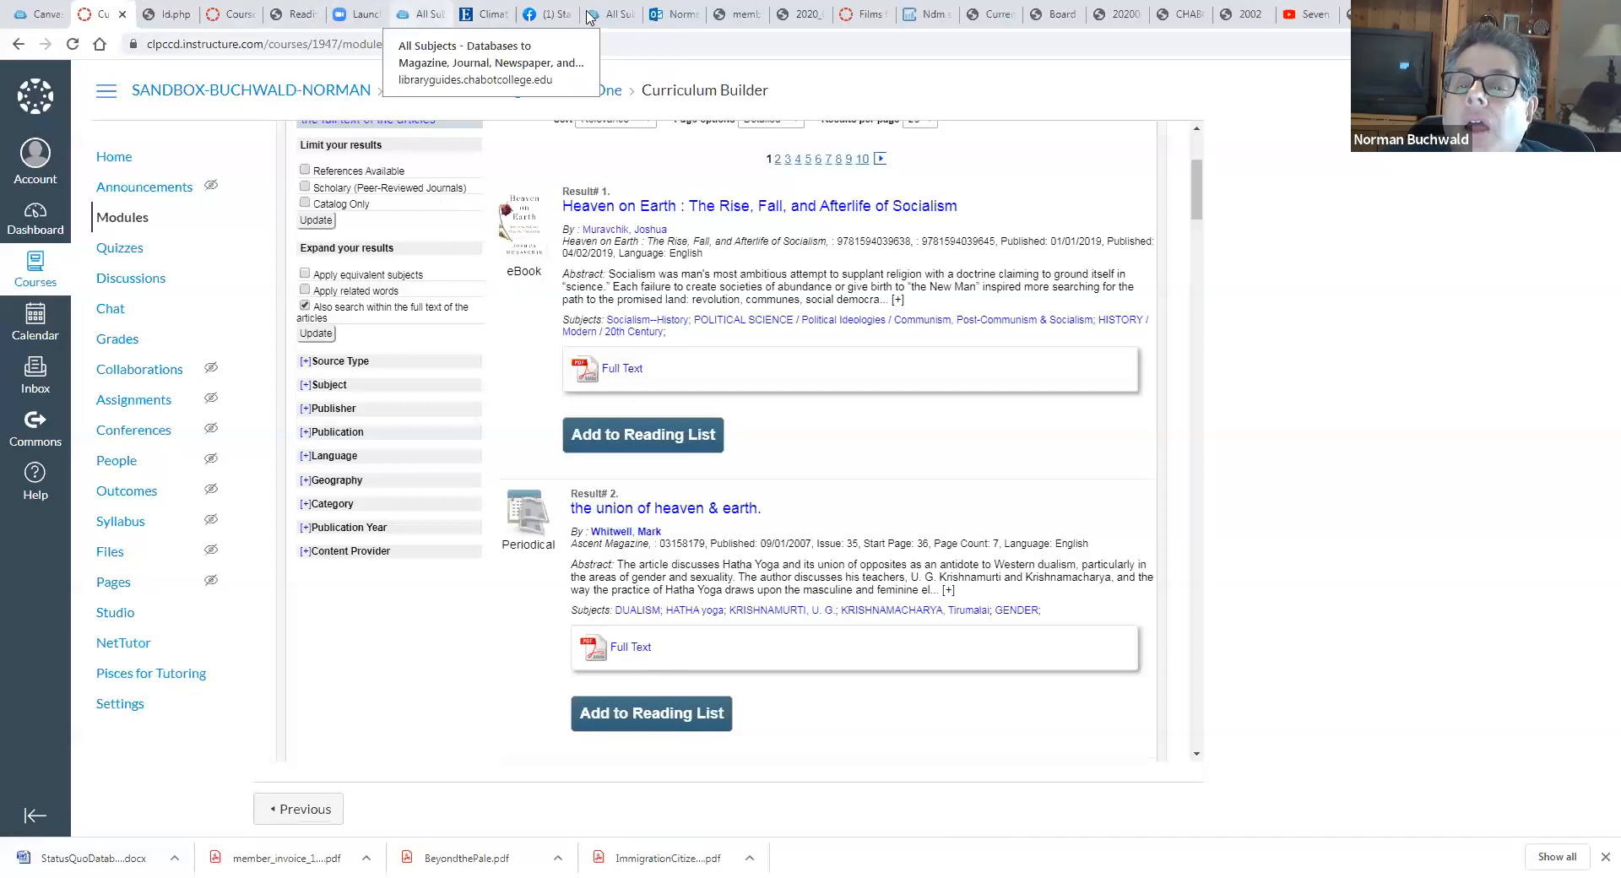
Step: Copy the title "the union of heaven & earth" from the Outlook conversation, switch to Articles Plus in EBSCOhost and search for it
{"action": "left_click", "coordinate": [657, 14]}
{"action": "right_click", "coordinate": [599, 483]}
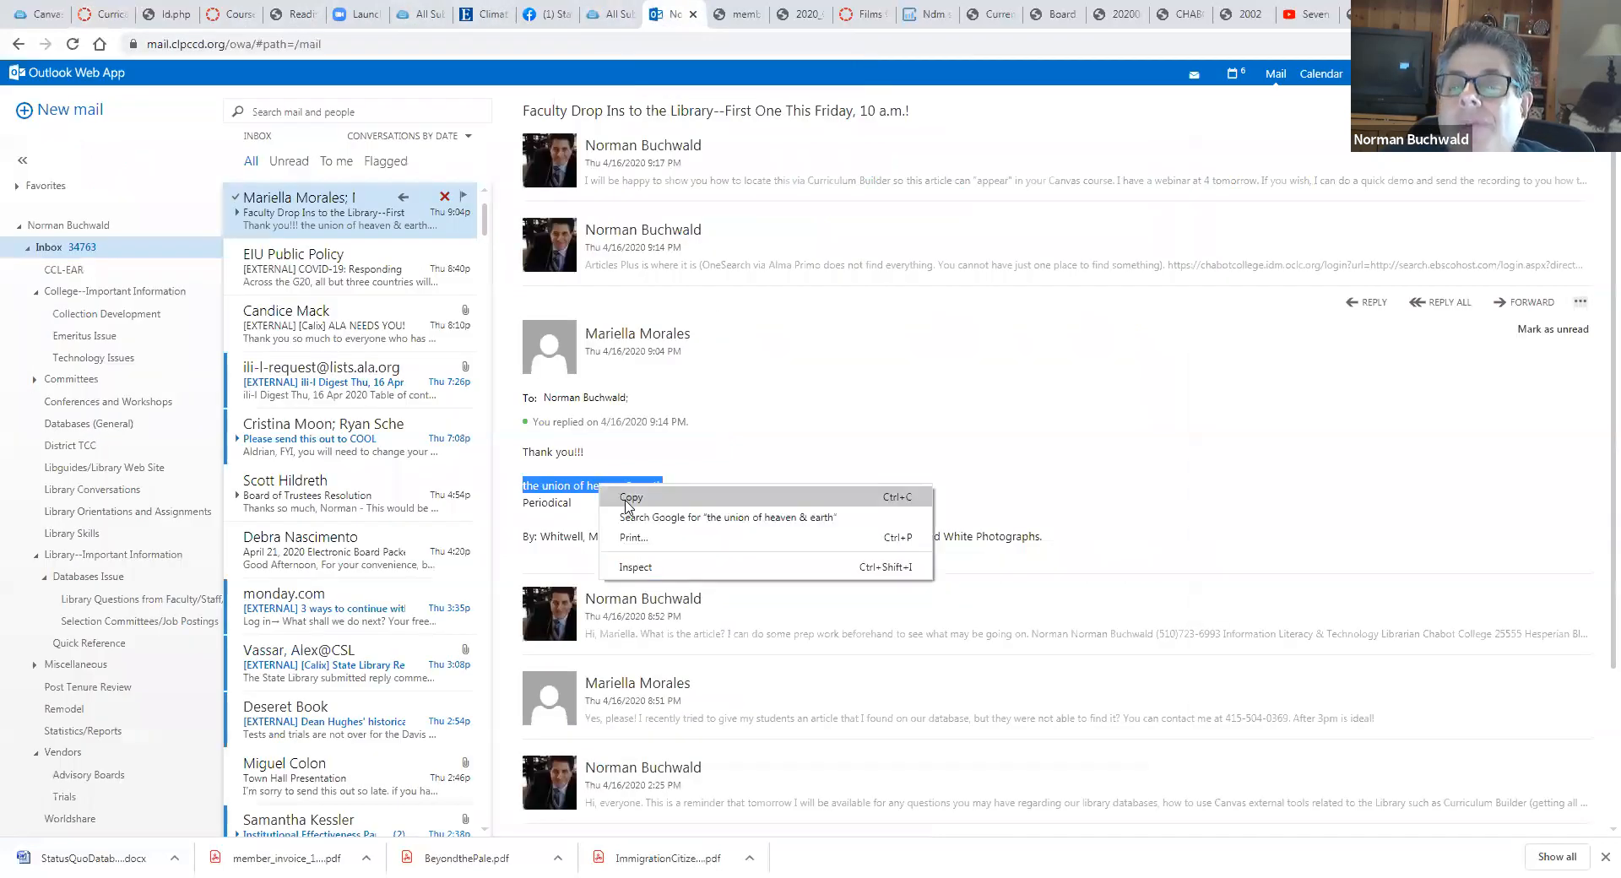
{"action": "left_click", "coordinate": [626, 497]}
{"action": "left_click", "coordinate": [608, 14]}
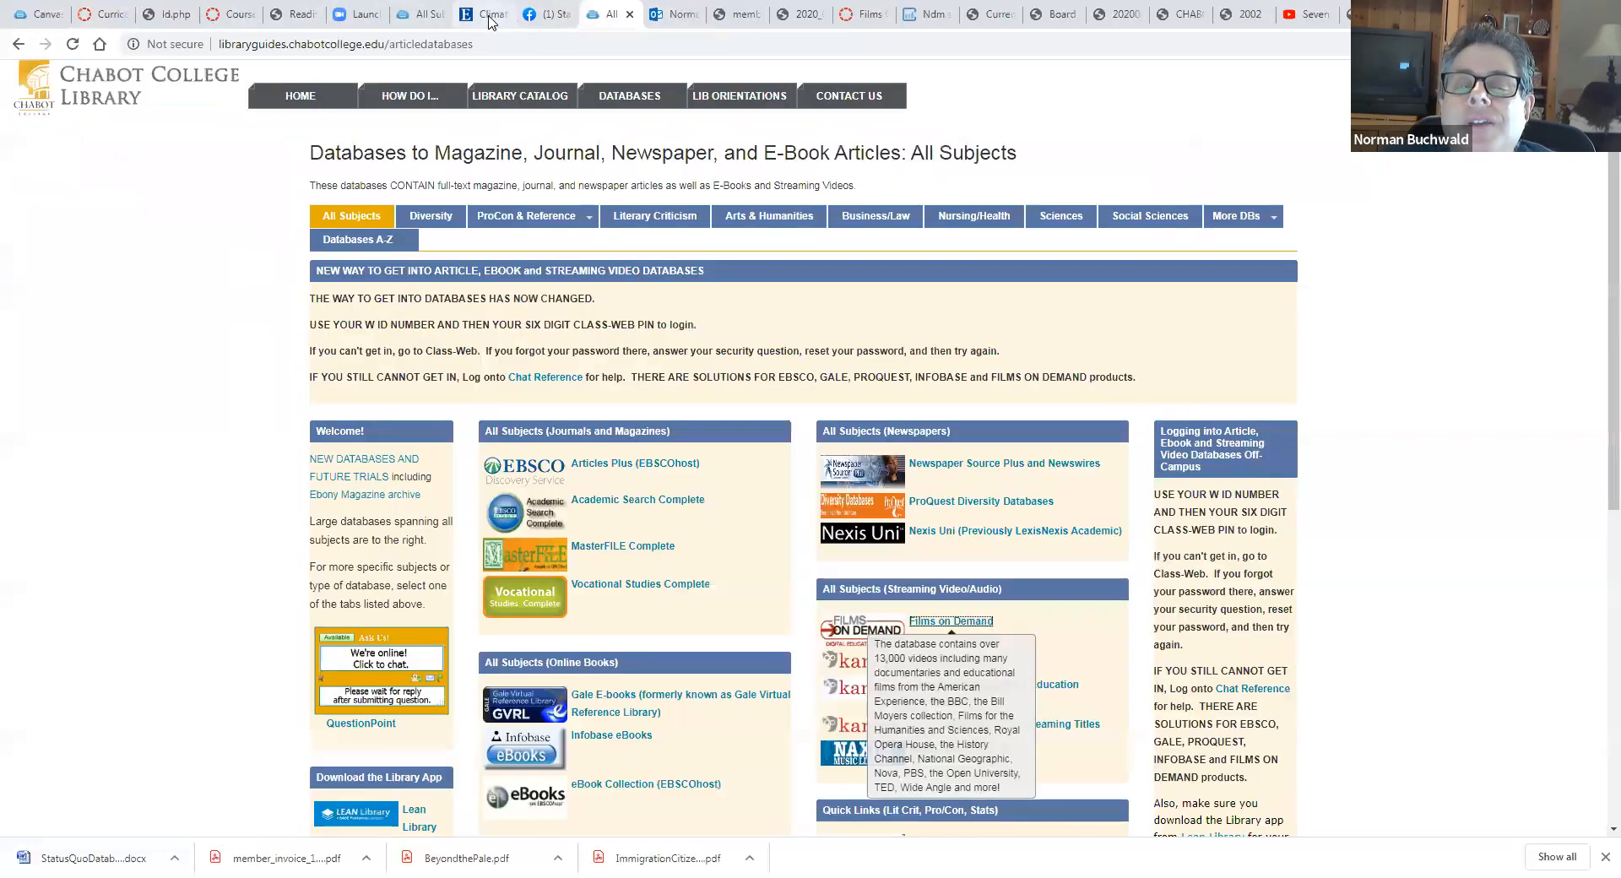
{"action": "left_click", "coordinate": [490, 17]}
{"action": "left_click", "coordinate": [101, 82]}
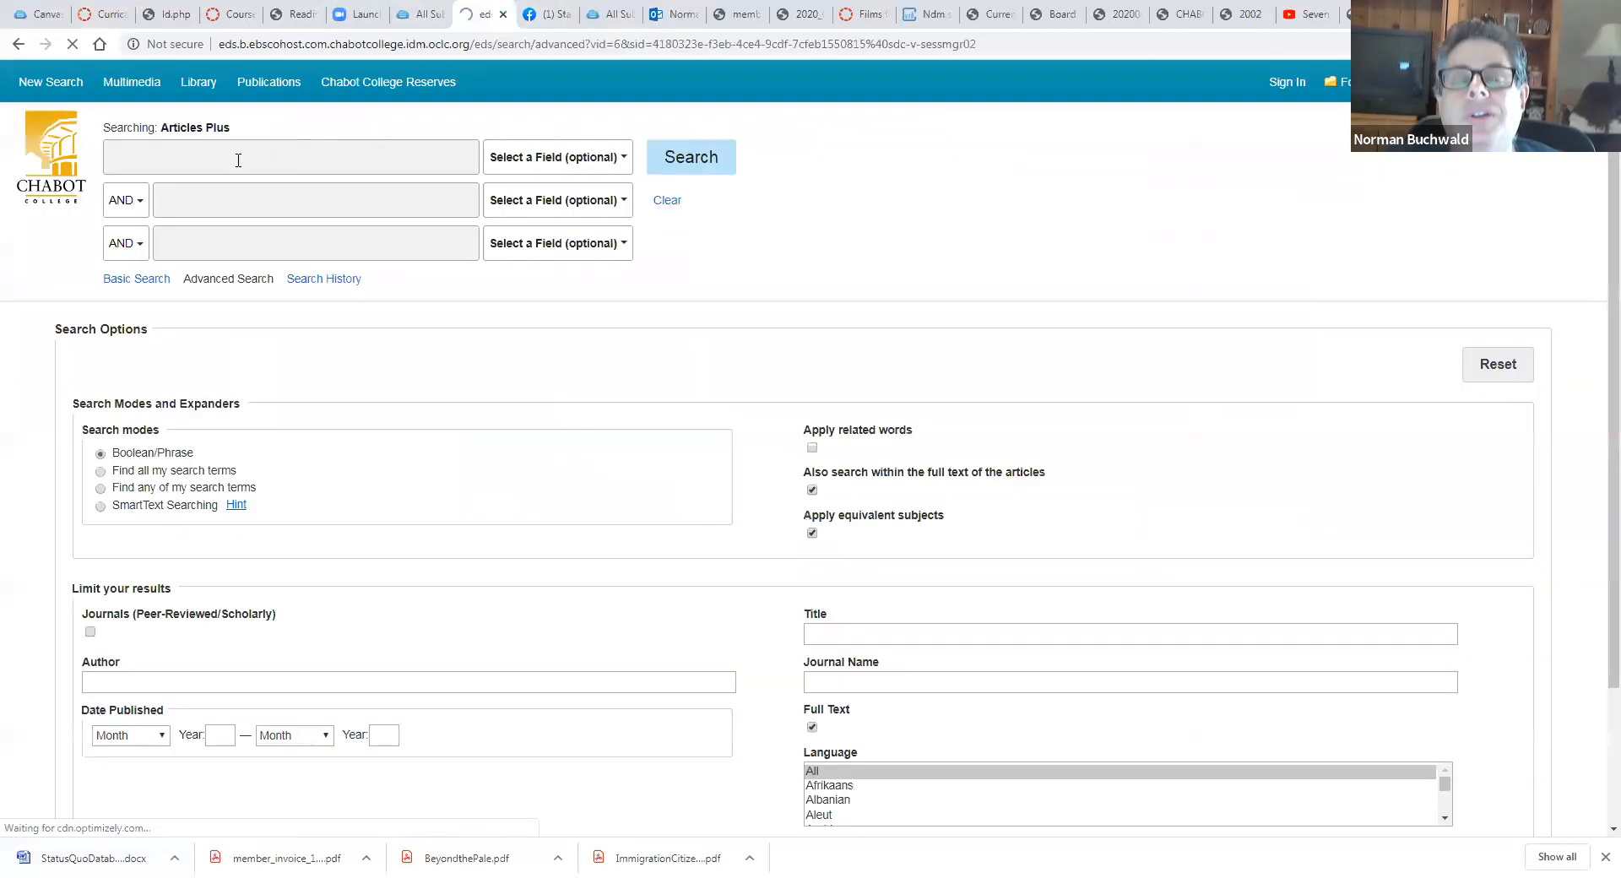
{"action": "left_click", "coordinate": [238, 160]}
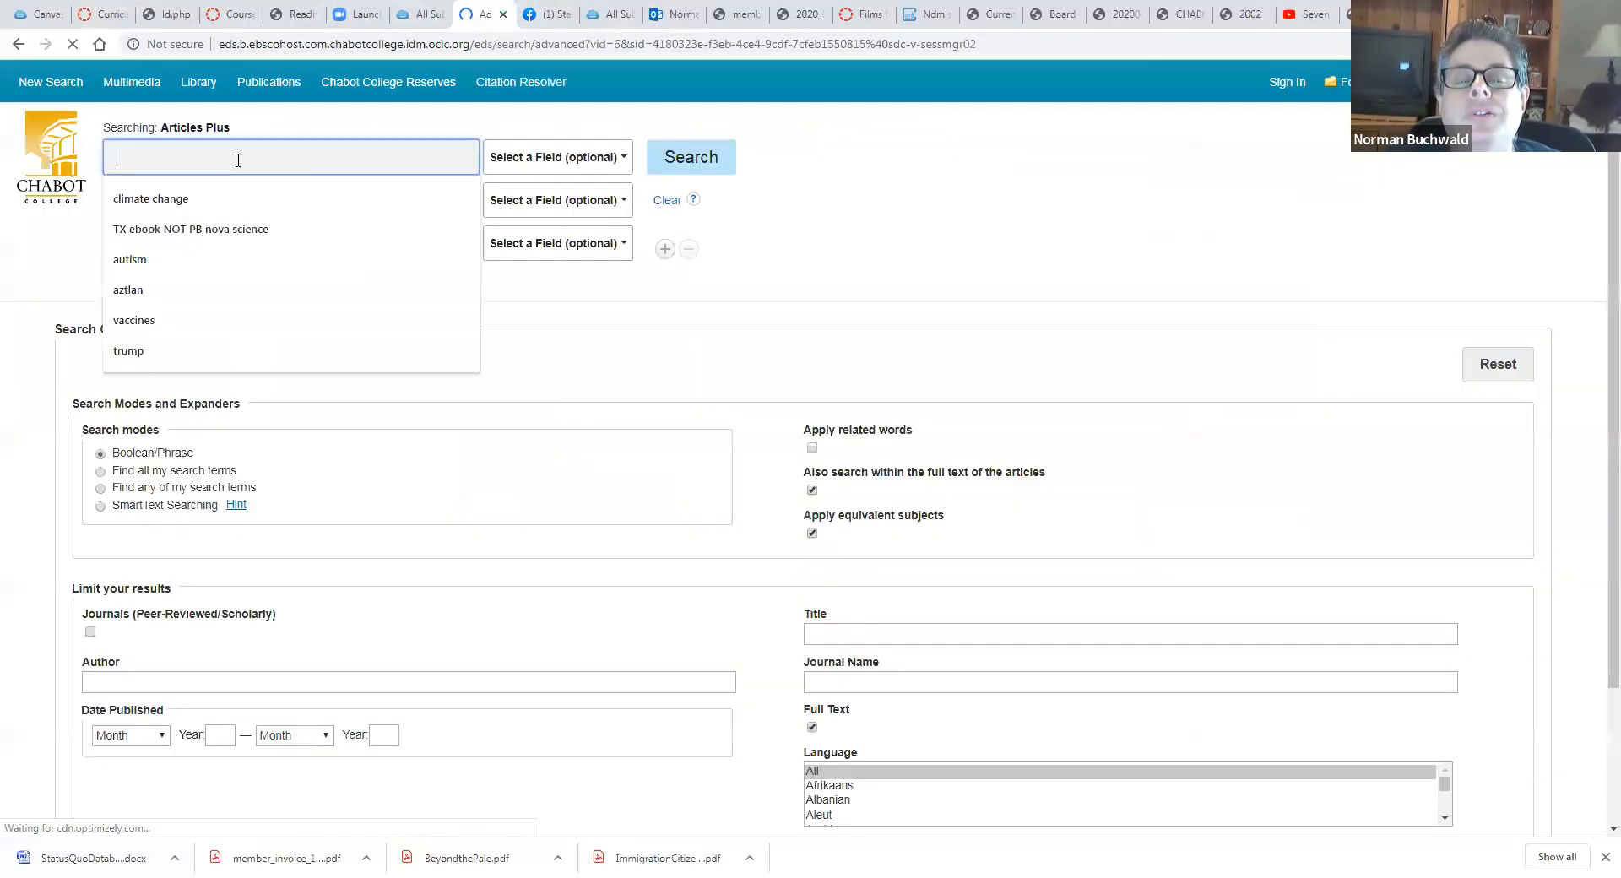
{"action": "key", "text": "ctrl+v"}
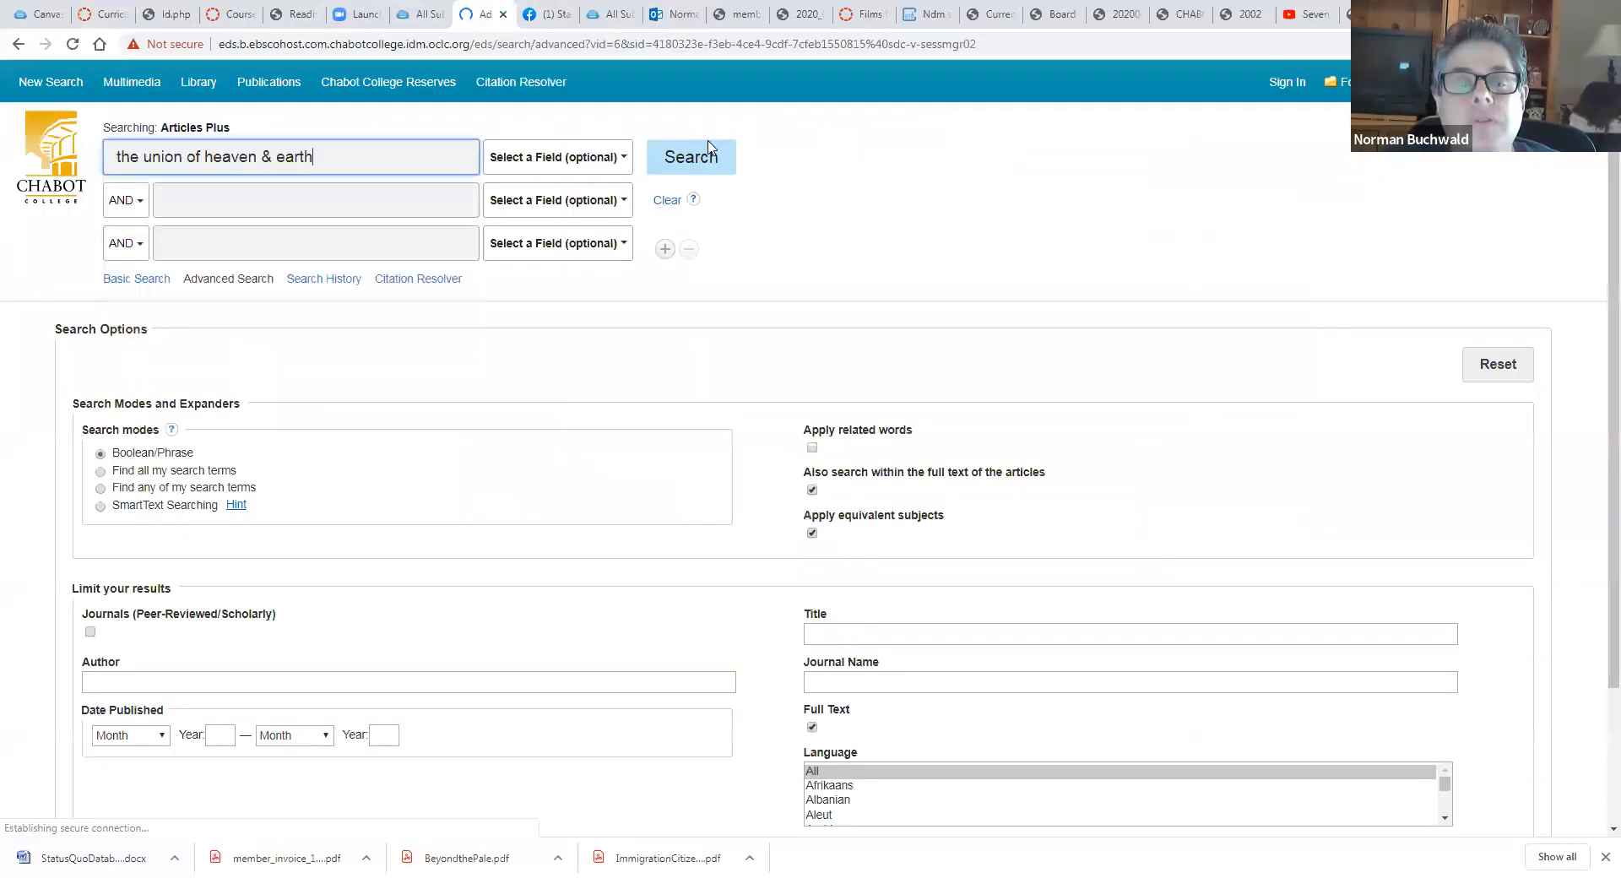
{"action": "left_click", "coordinate": [710, 152]}
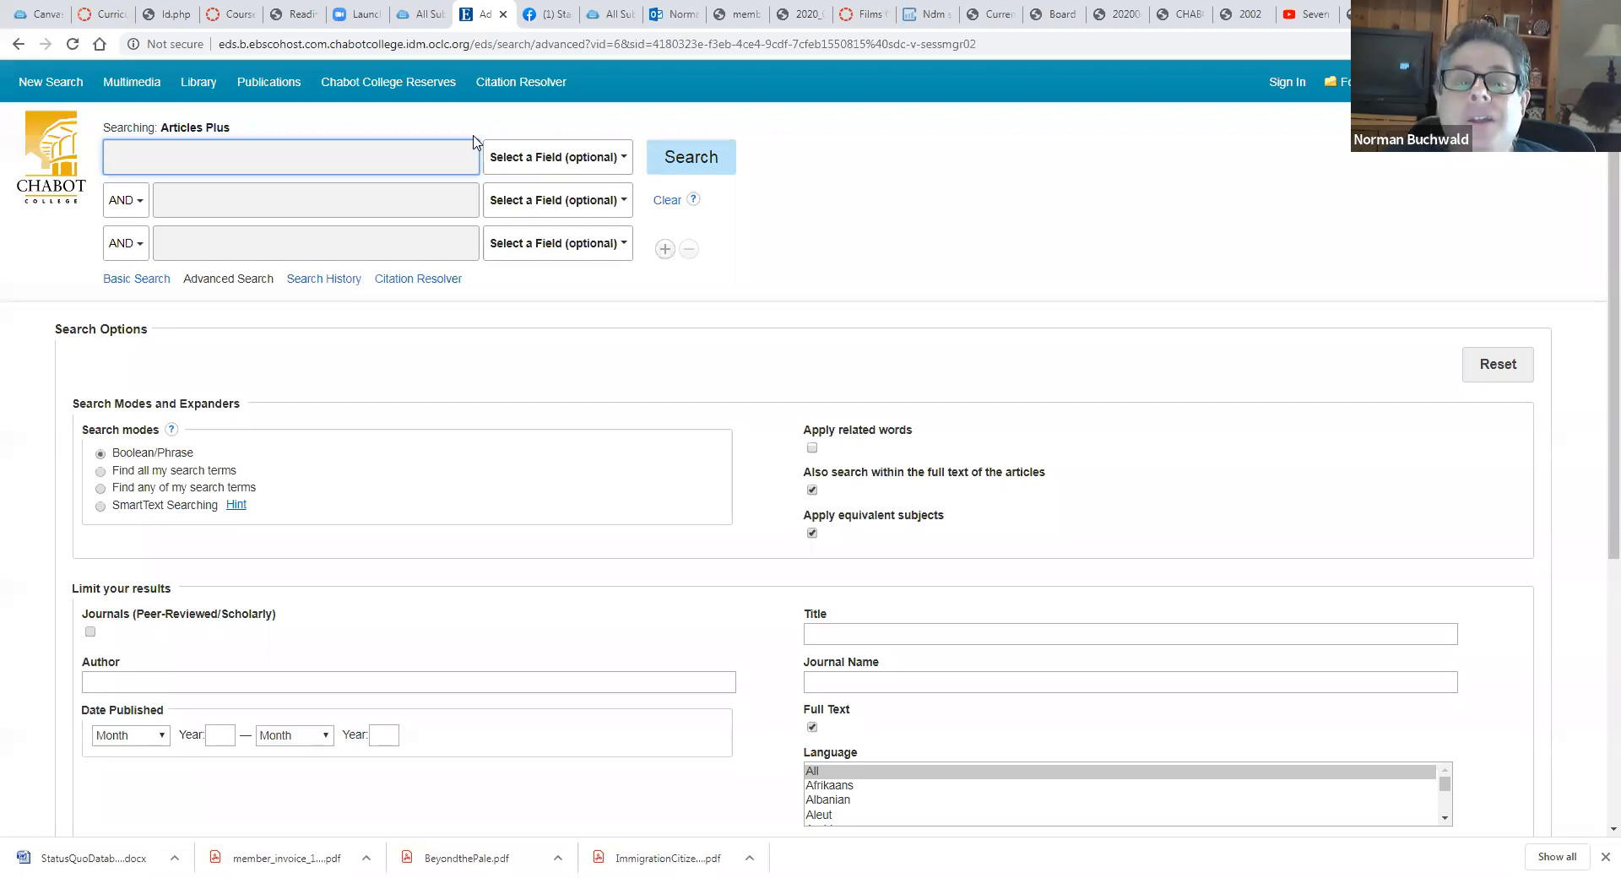
{"action": "key", "text": "ctrl+v"}
{"action": "left_click", "coordinate": [691, 167]}
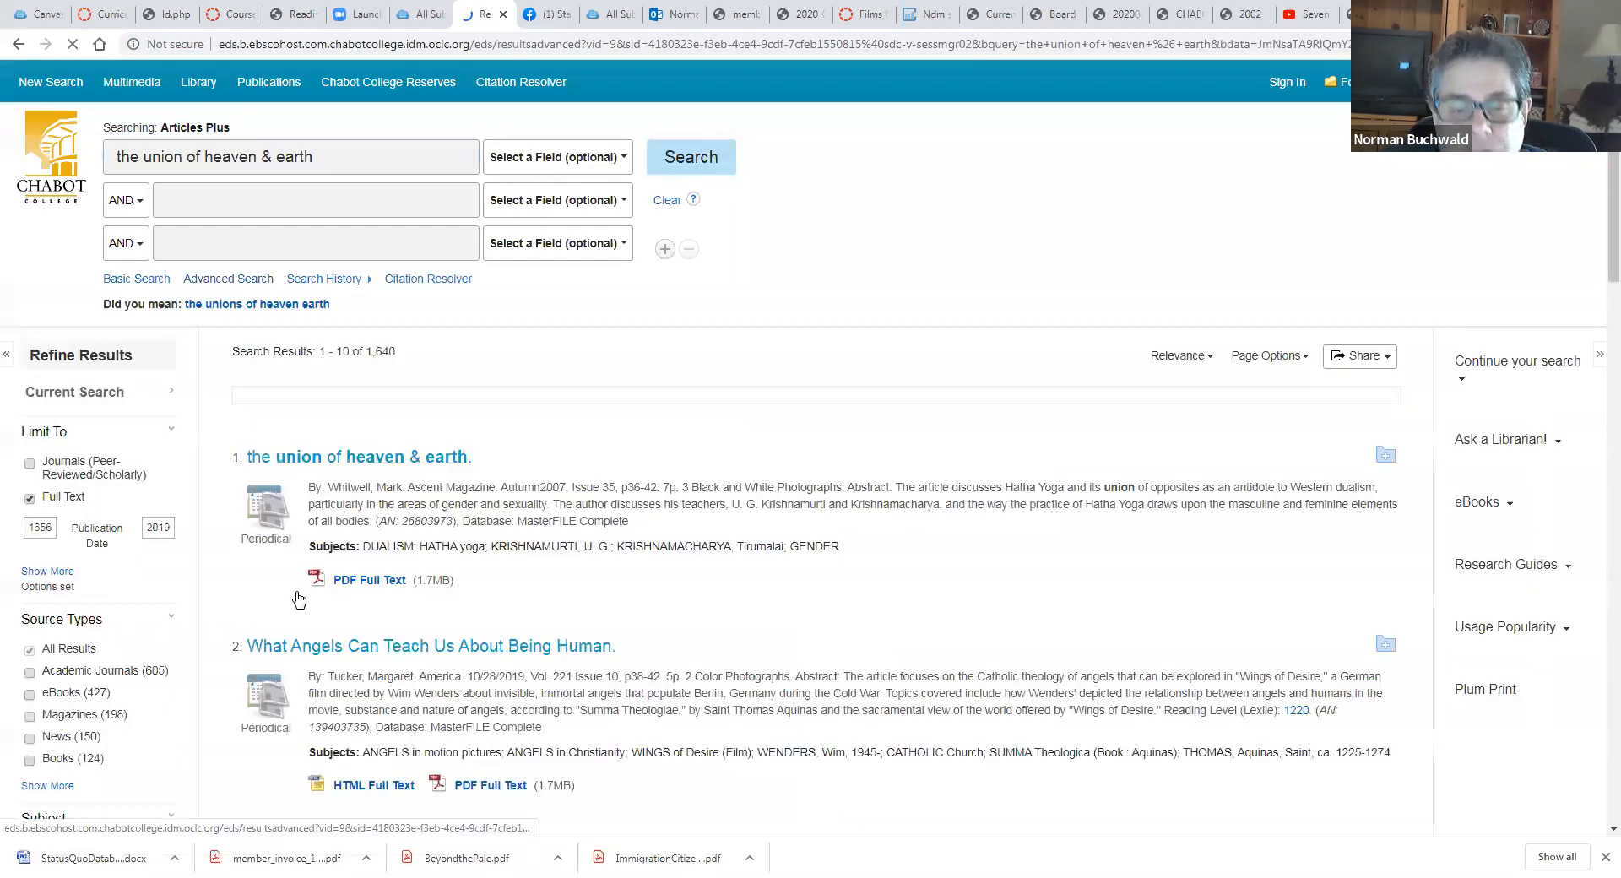
Step: Open the article "the union of heaven & earth" from the results and compare its browser address with its permalink
{"action": "left_click", "coordinate": [335, 467]}
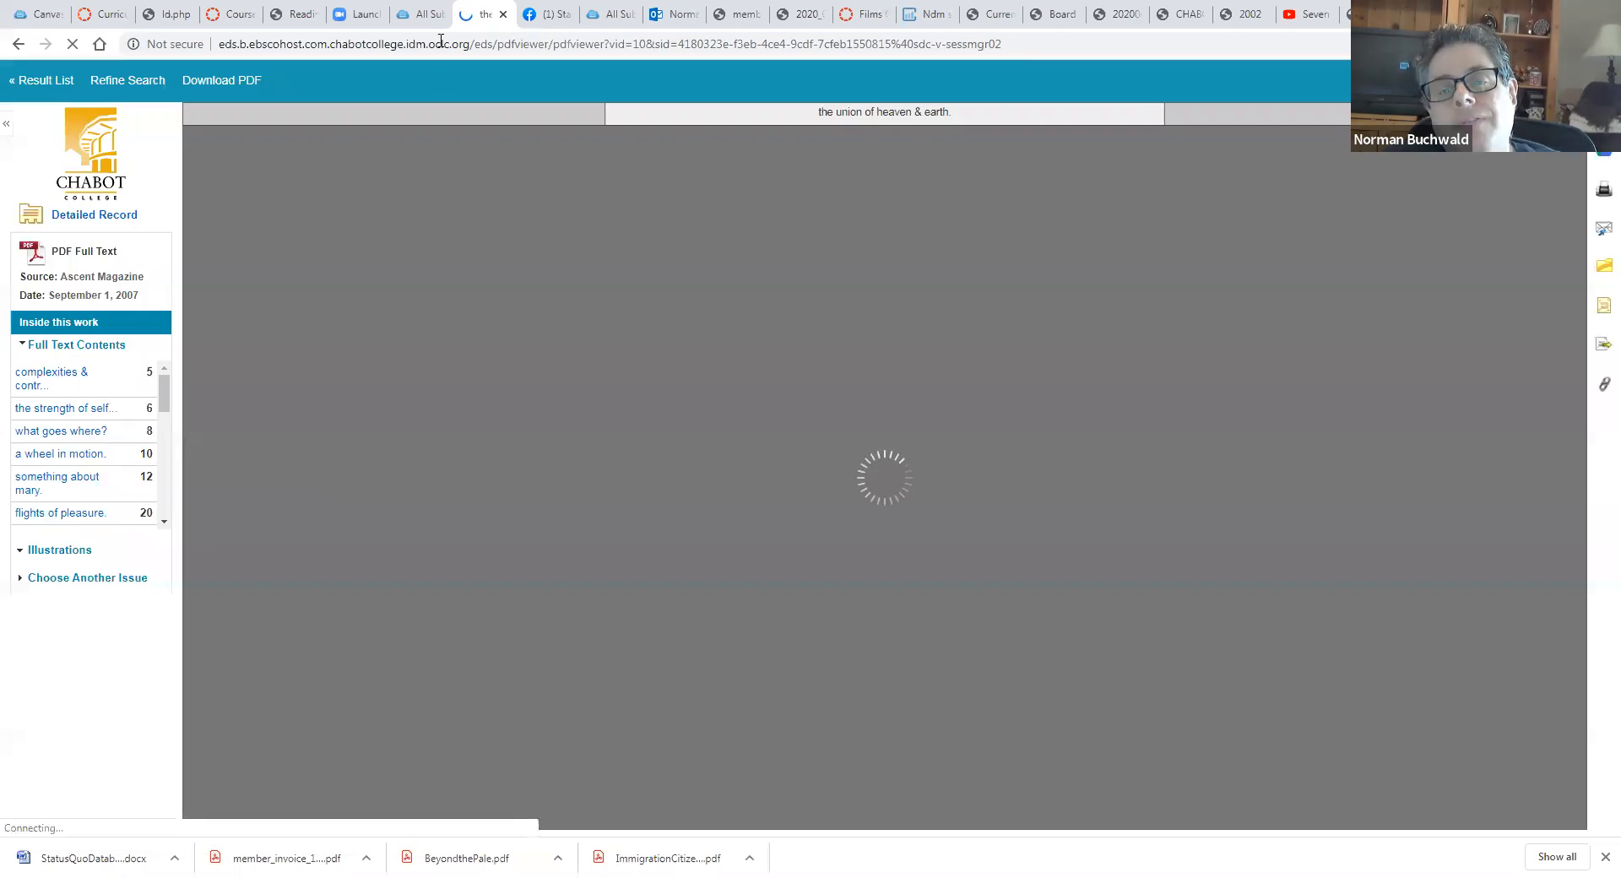
{"action": "left_click", "coordinate": [439, 44]}
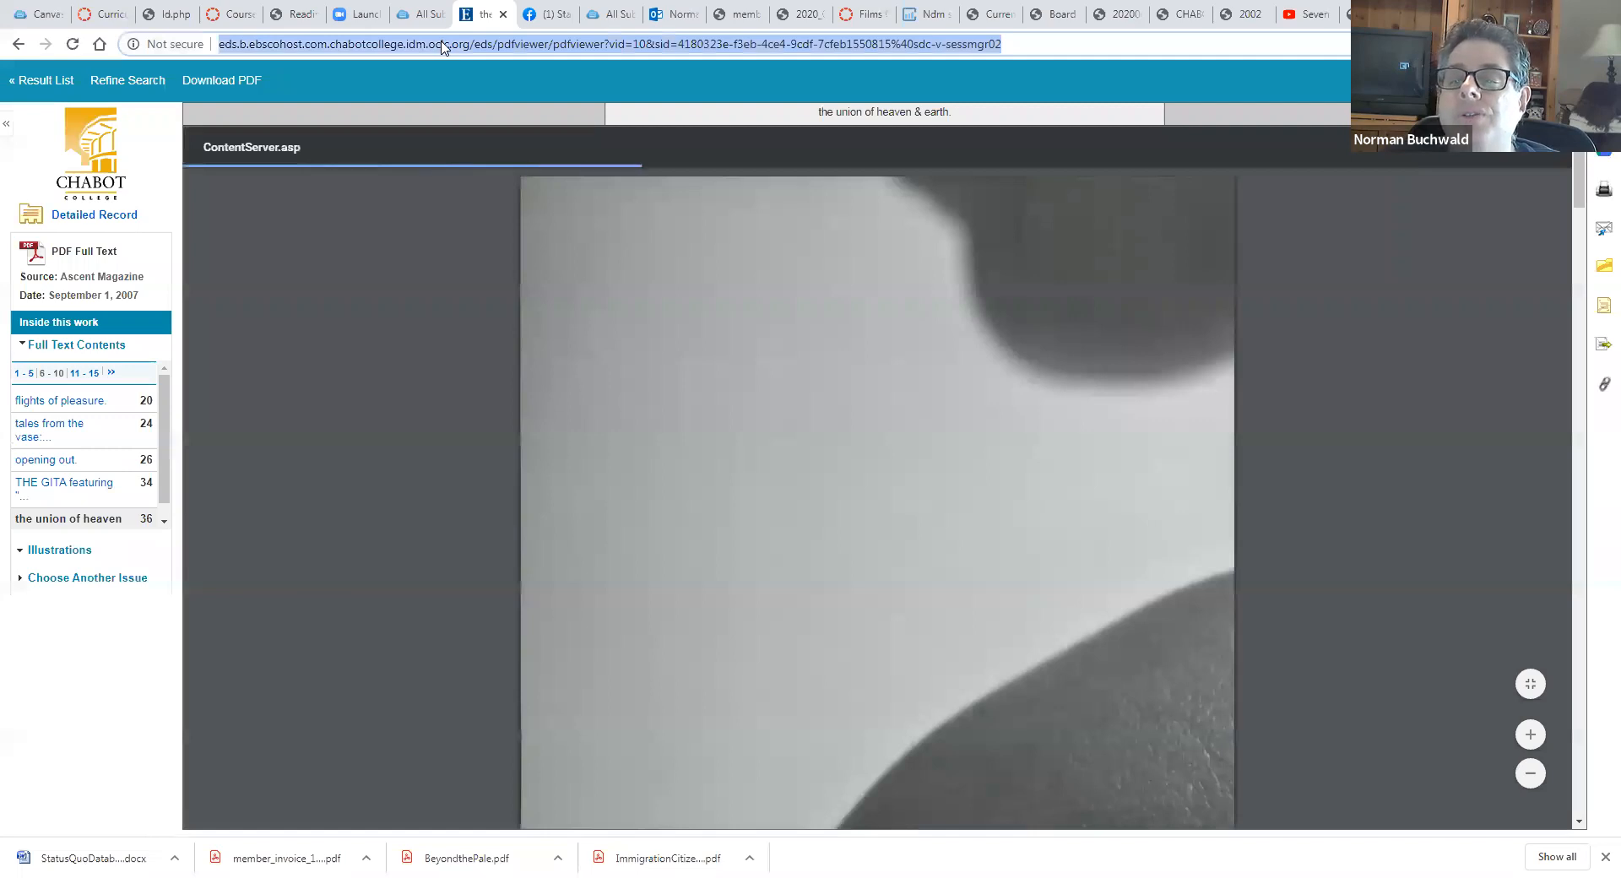
{"action": "left_click", "coordinate": [942, 44]}
{"action": "left_click_drag", "start_coordinate": [942, 44], "coordinate": [978, 44]}
{"action": "key", "text": "shift+End"}
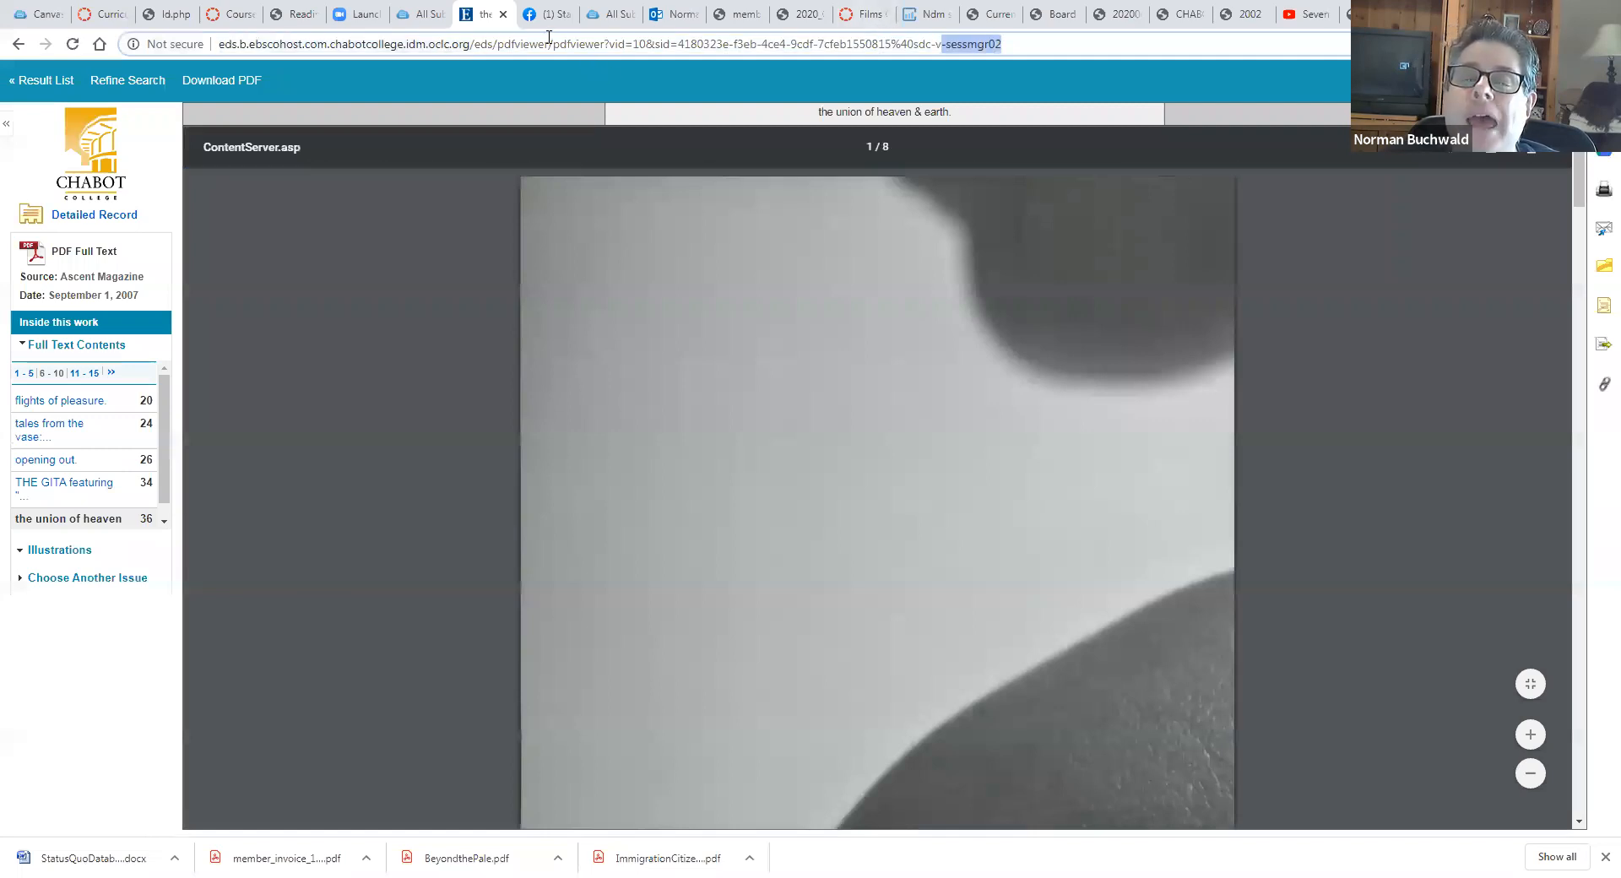
{"action": "left_click_drag", "start_coordinate": [495, 44], "coordinate": [906, 33]}
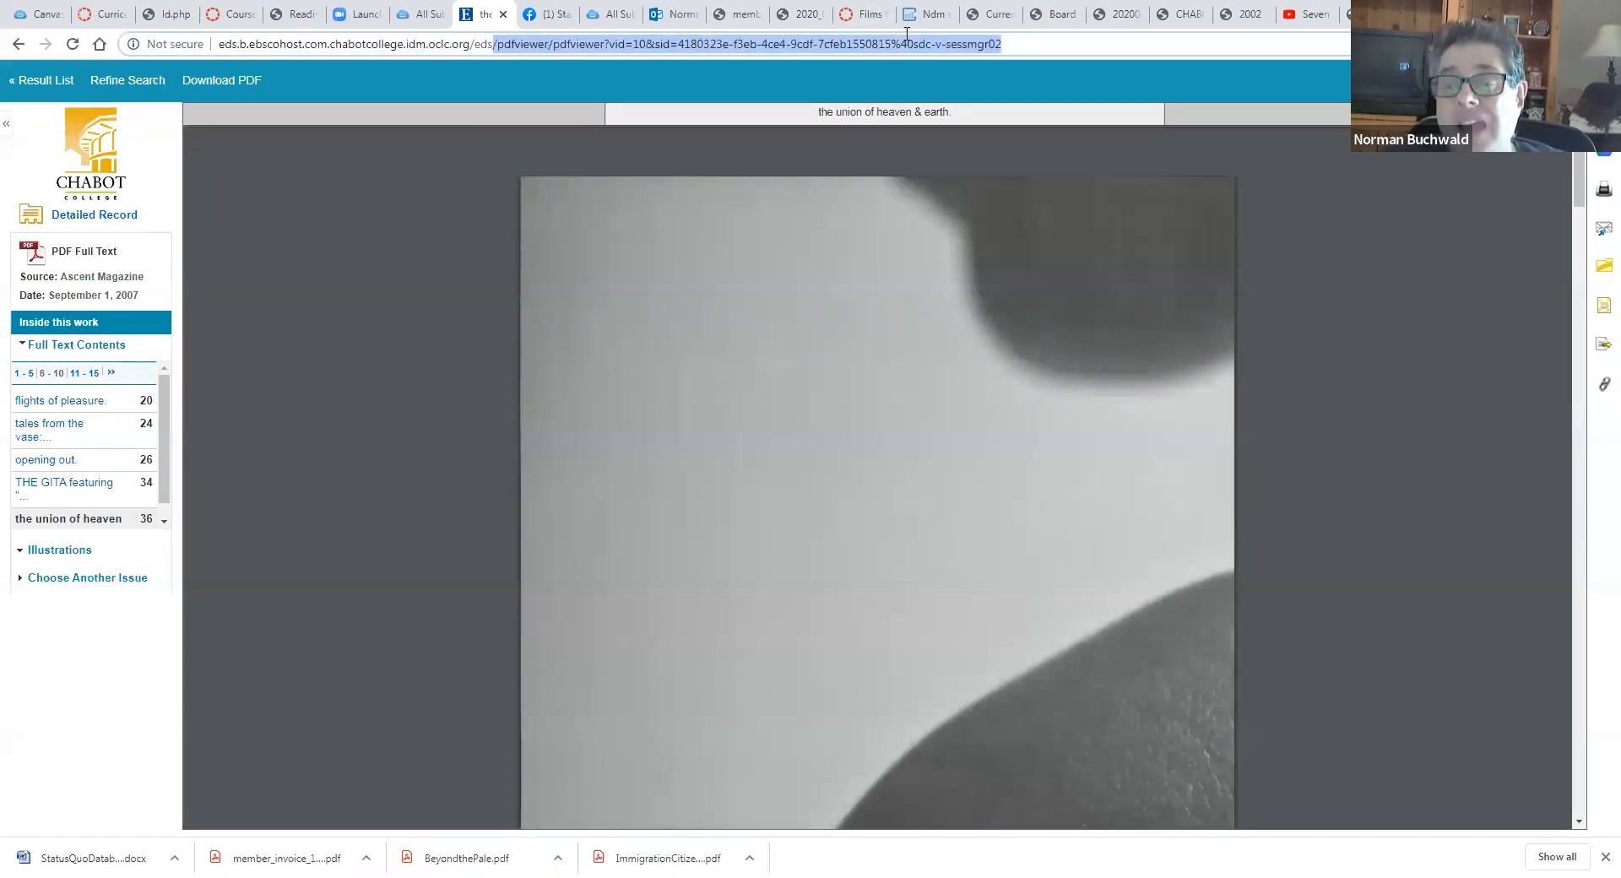
{"action": "left_click", "coordinate": [1602, 391]}
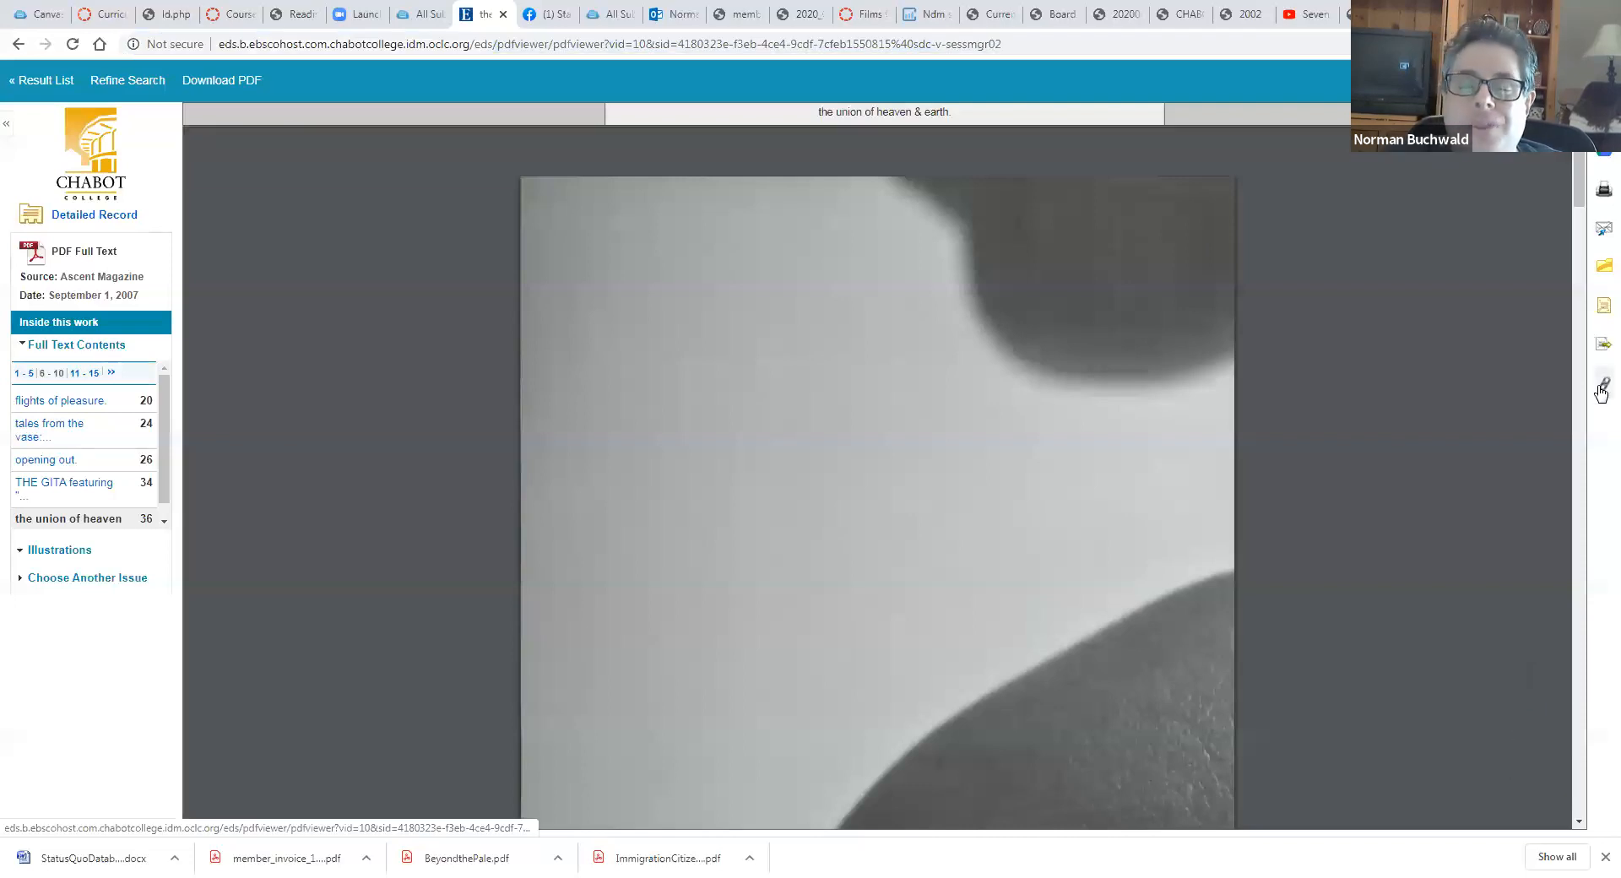
{"action": "left_click", "coordinate": [657, 132]}
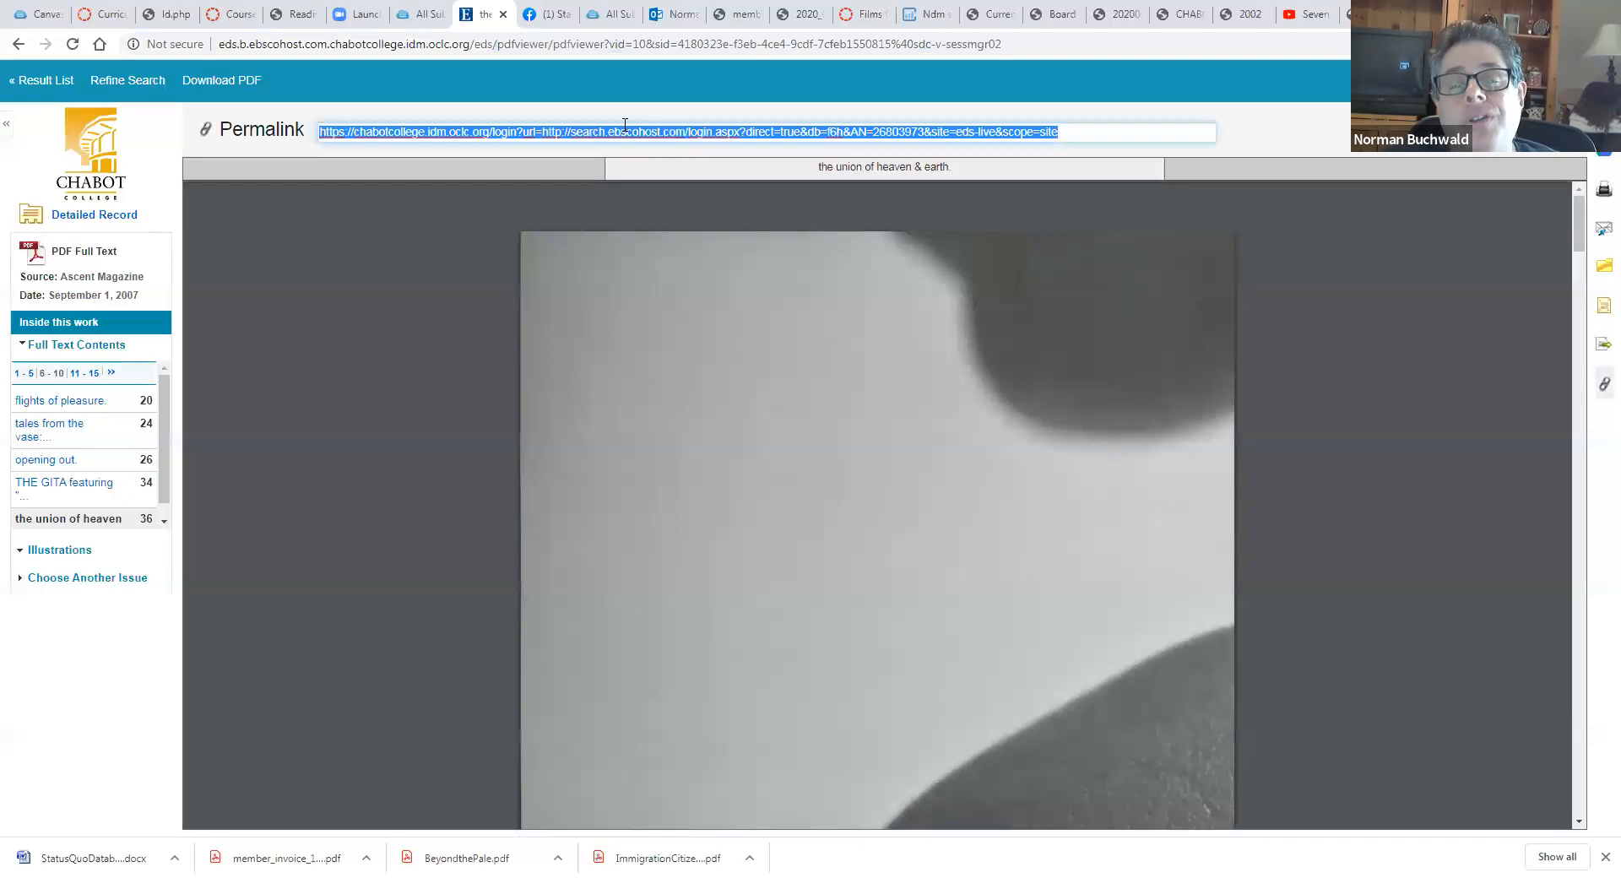
Step: Return to Curriculum Builder in Canvas, add "the union of heaven & earth" to the reading list and open the current reading list
{"action": "left_click", "coordinate": [122, 17]}
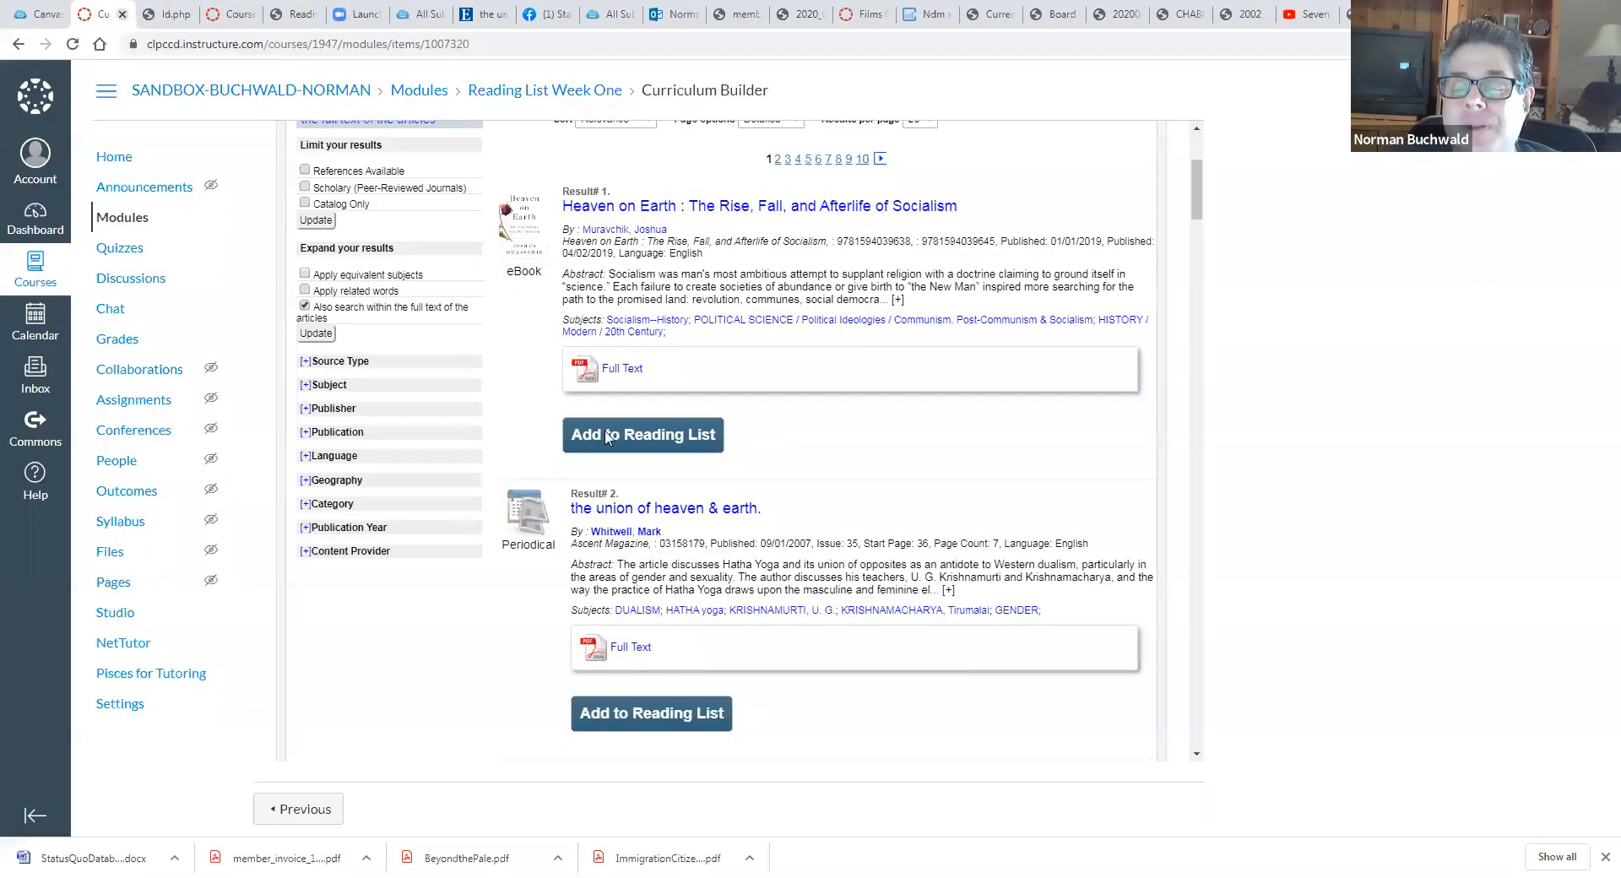
{"action": "left_click", "coordinate": [689, 717]}
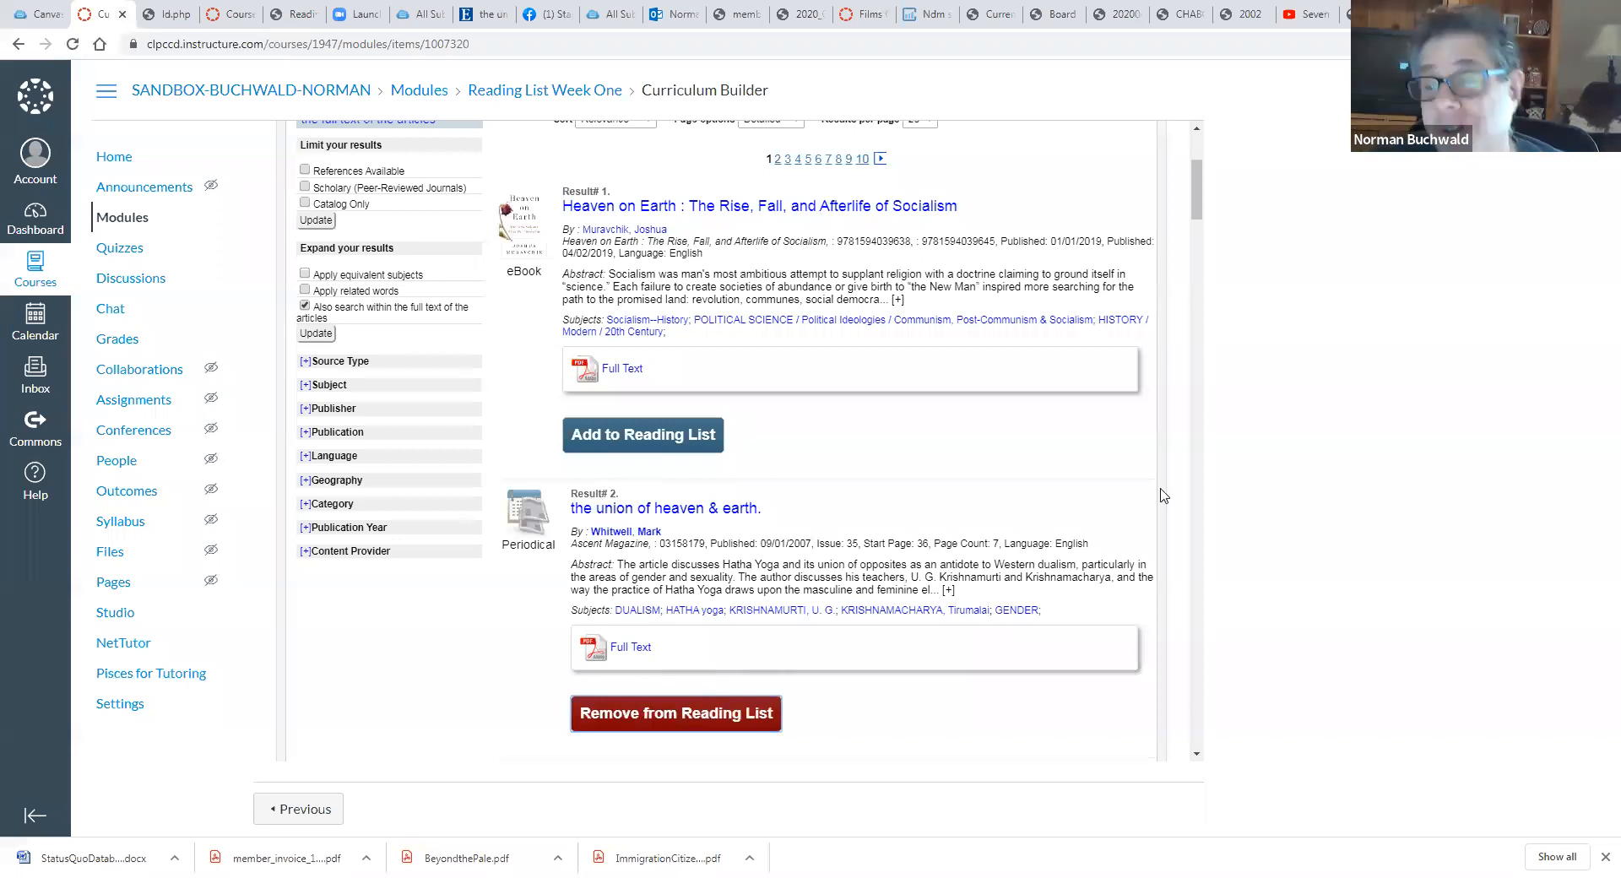
{"action": "left_click_drag", "start_coordinate": [1198, 204], "coordinate": [1197, 173]}
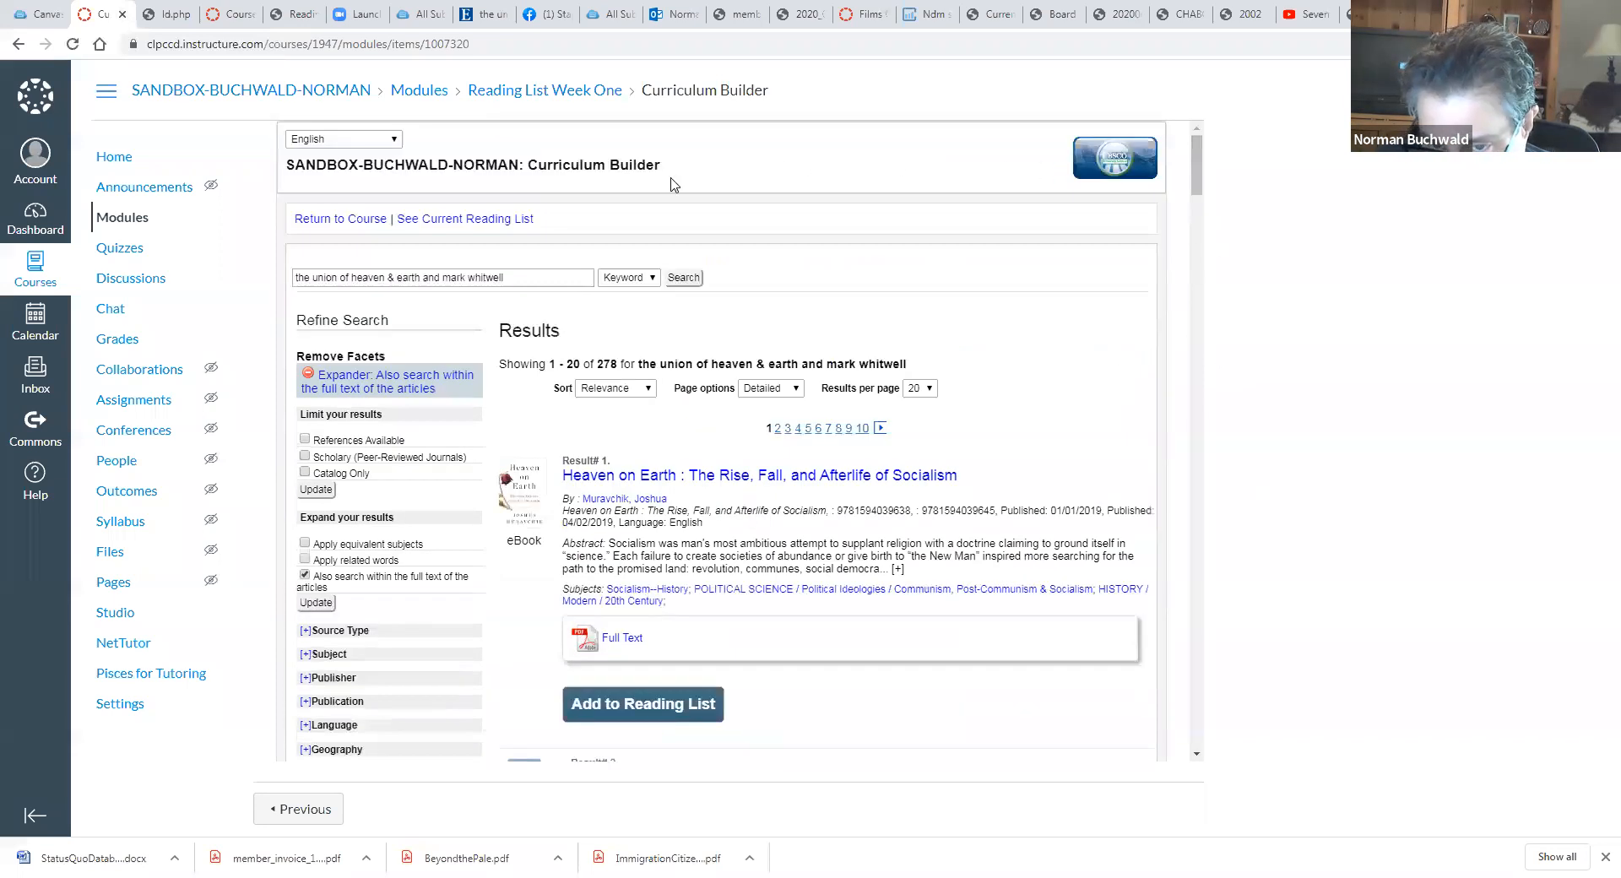
{"action": "left_click", "coordinate": [467, 221]}
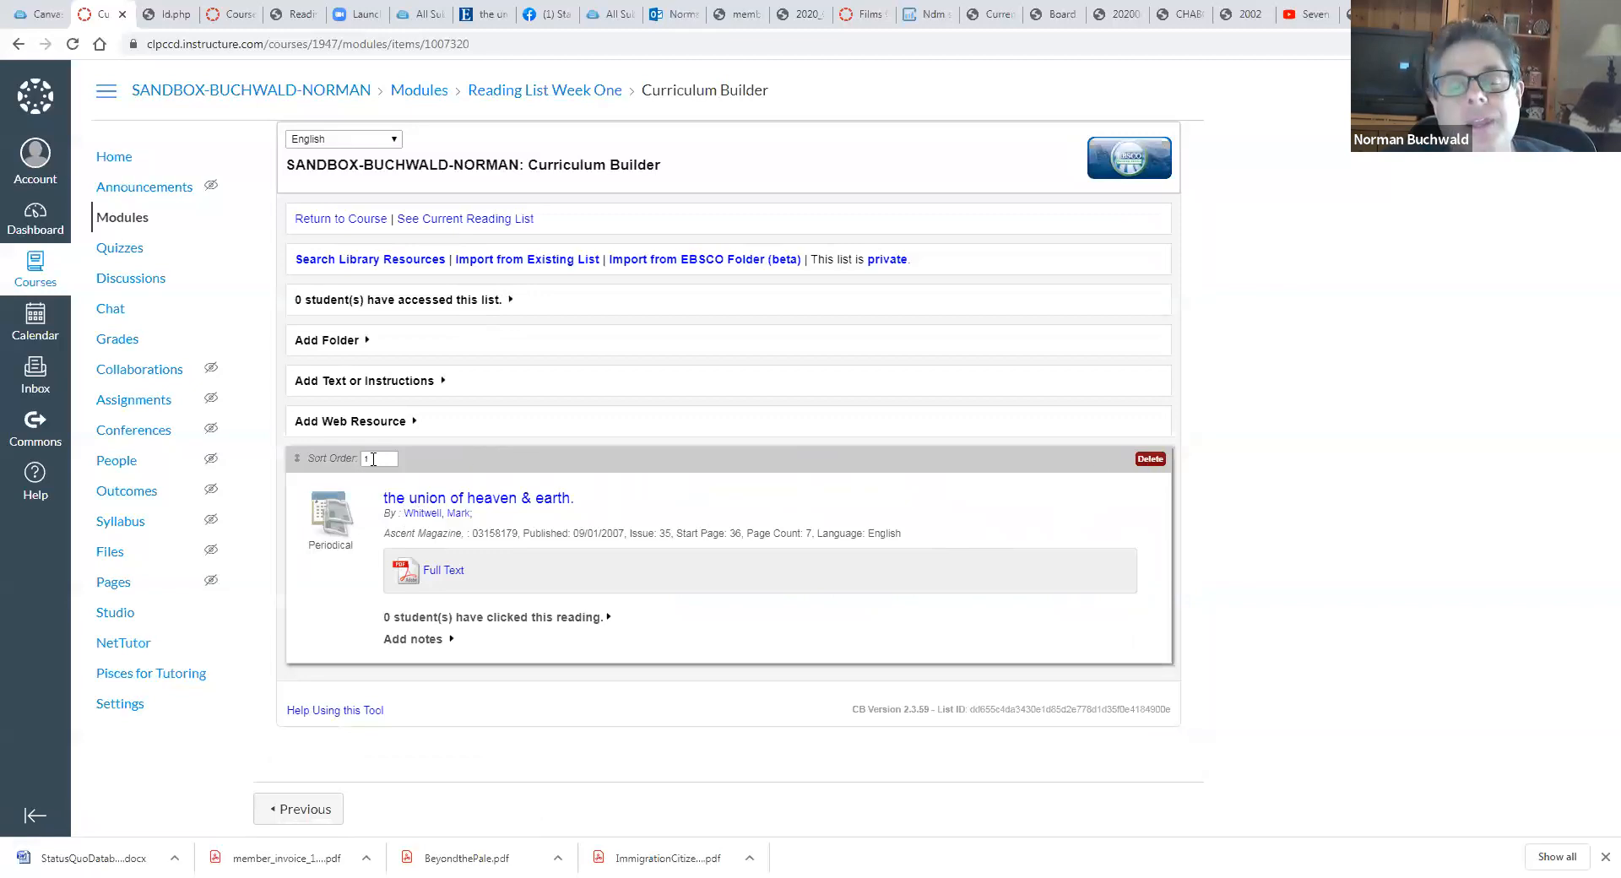
Step: Add the text instruction "Read Chapter 2 and the Article Below by this Thursday" to the reading list
{"action": "left_click", "coordinate": [372, 381]}
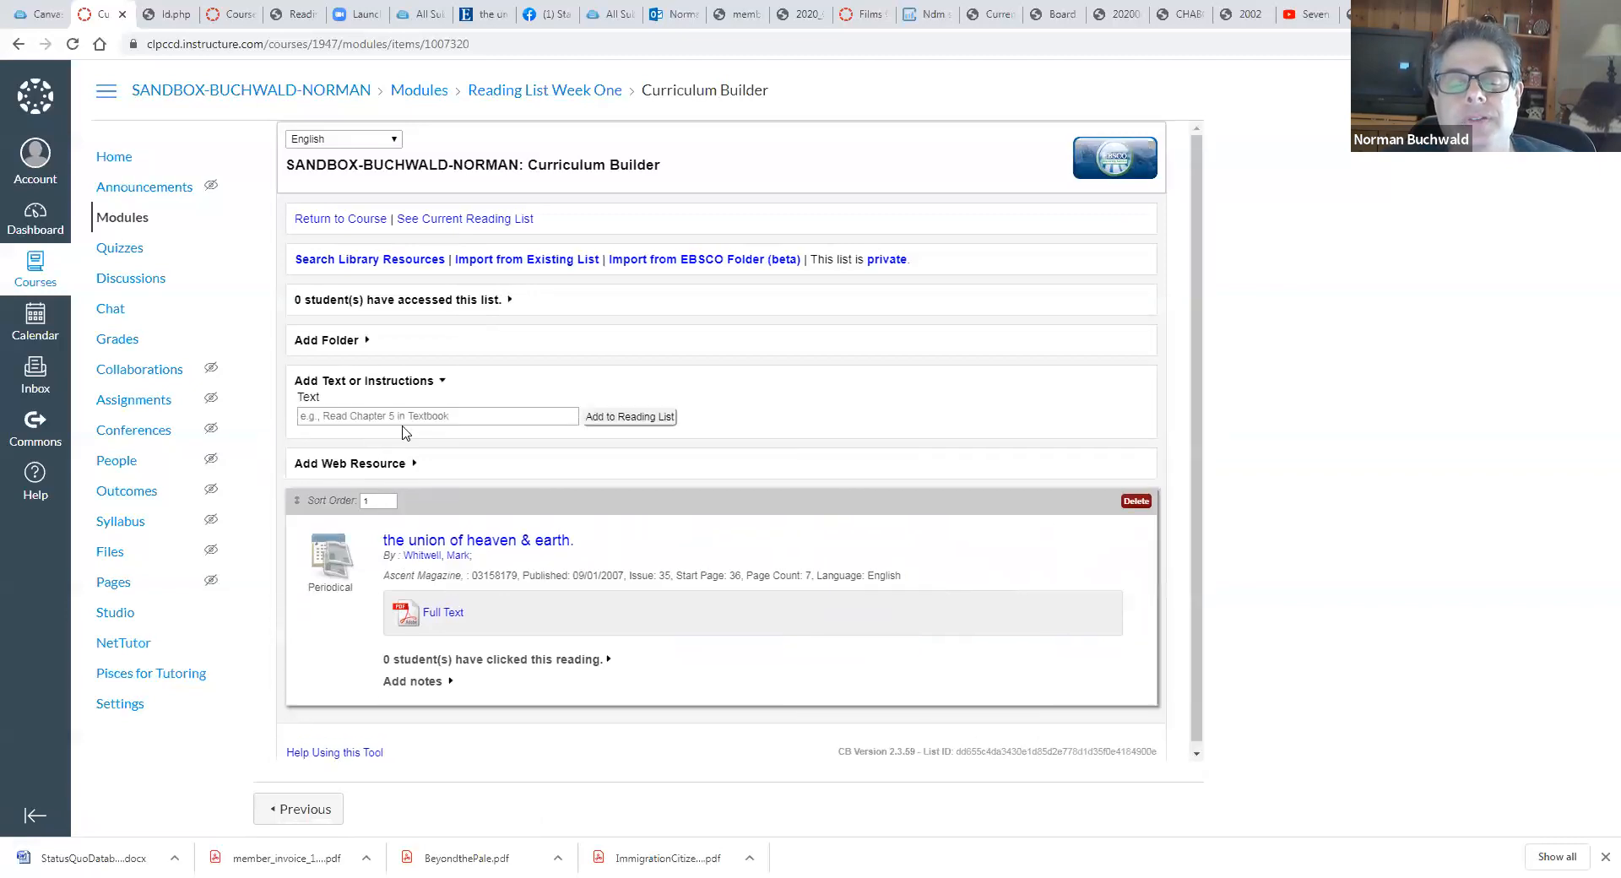
{"action": "left_click", "coordinate": [402, 417]}
{"action": "type", "text": "Re"}
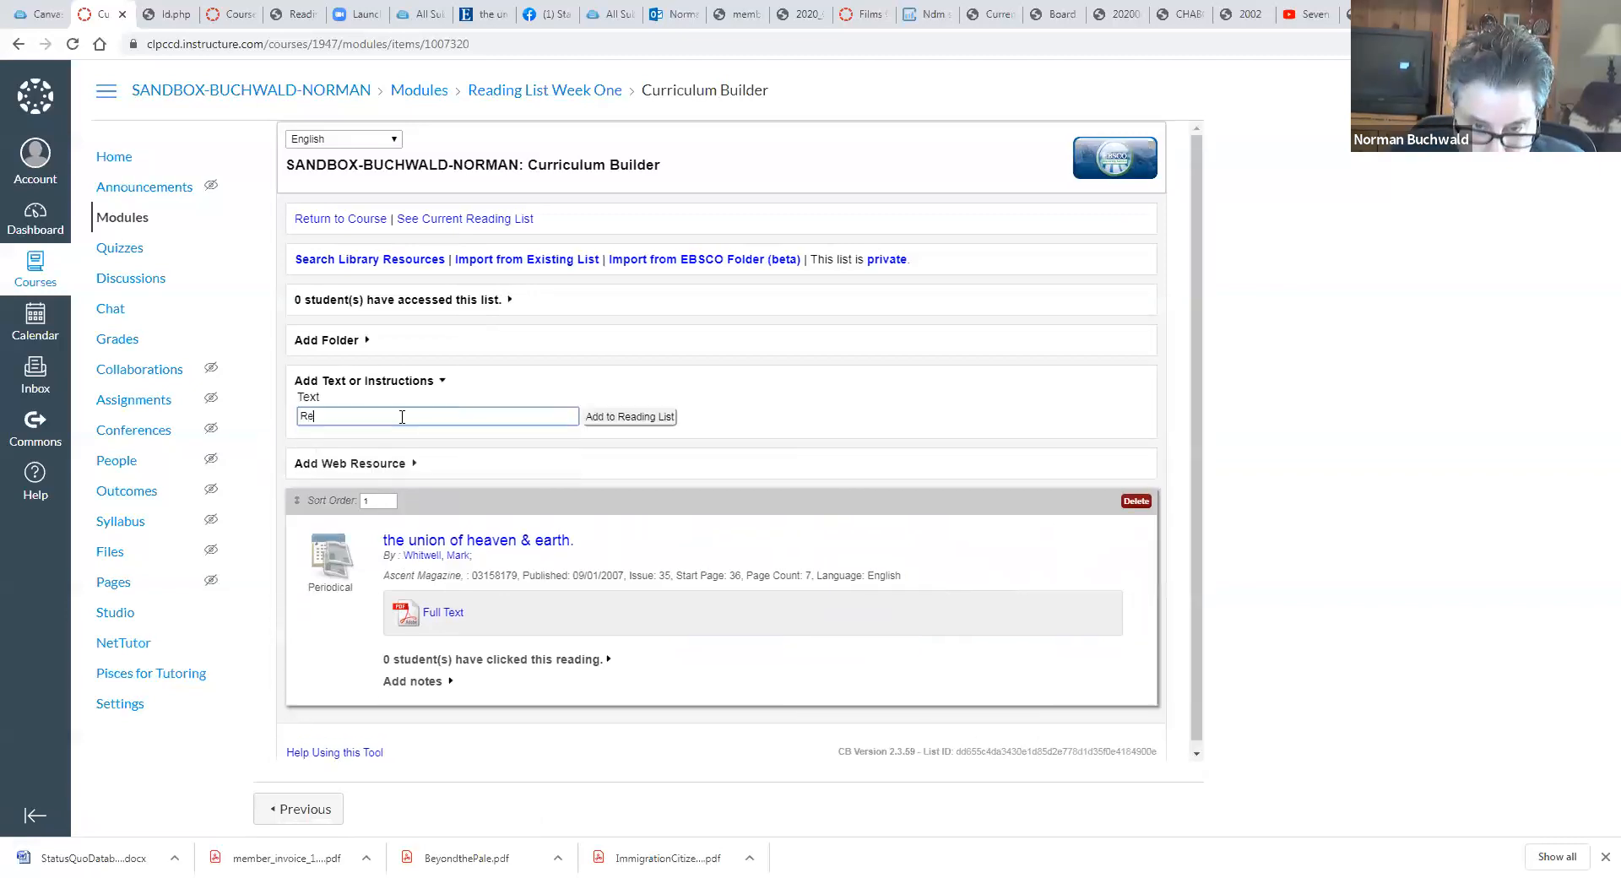
{"action": "type", "text": "ad Chapter 2"}
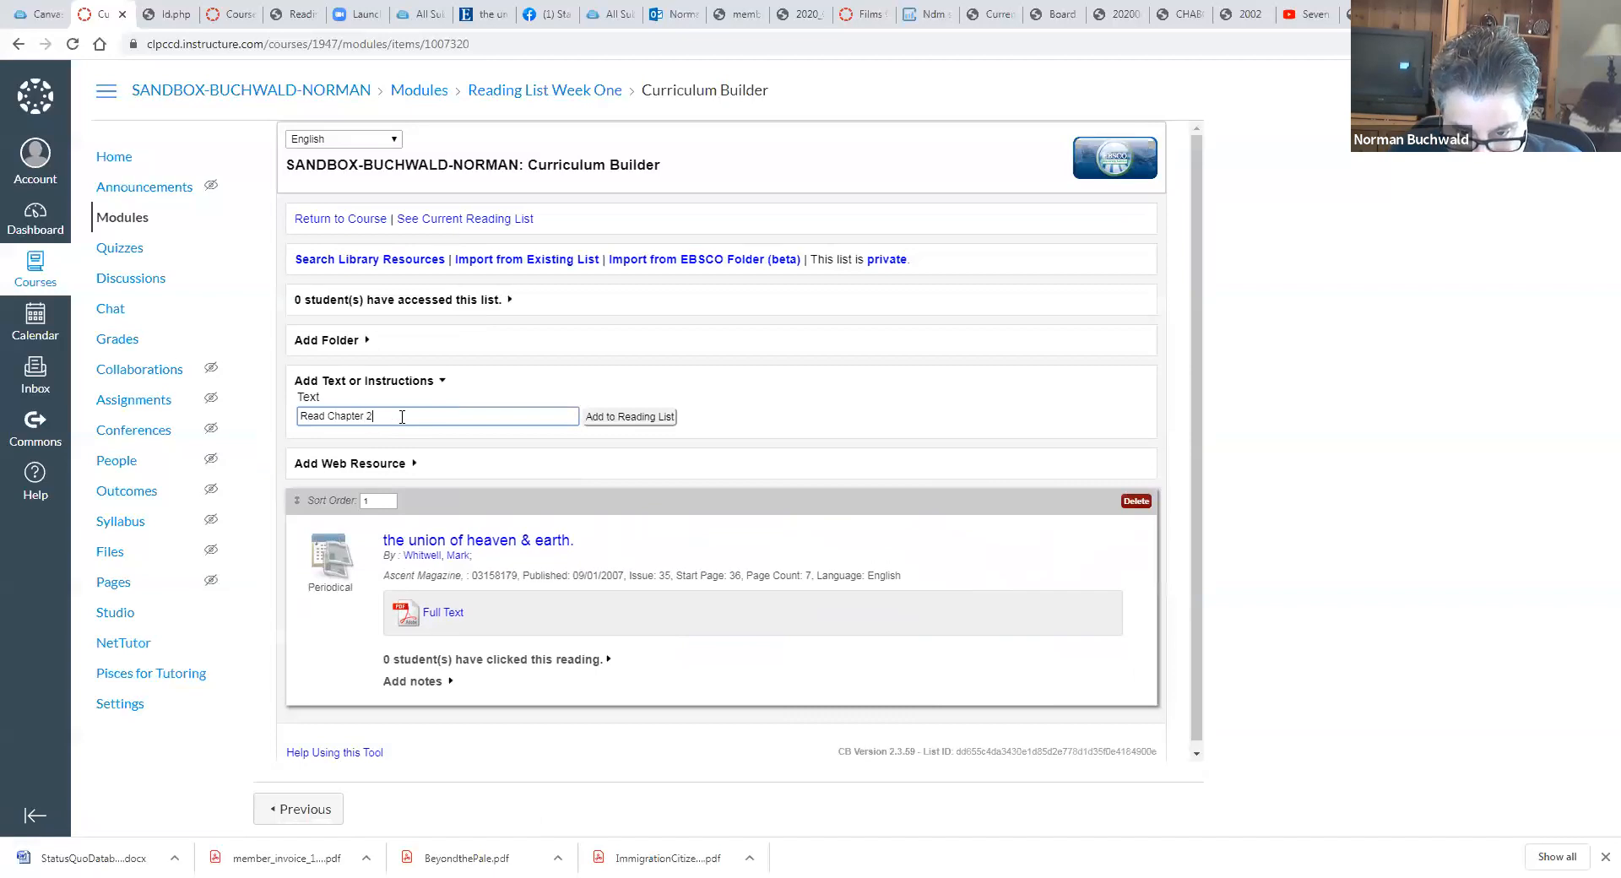
{"action": "type", "text": " and the Article Below by th"}
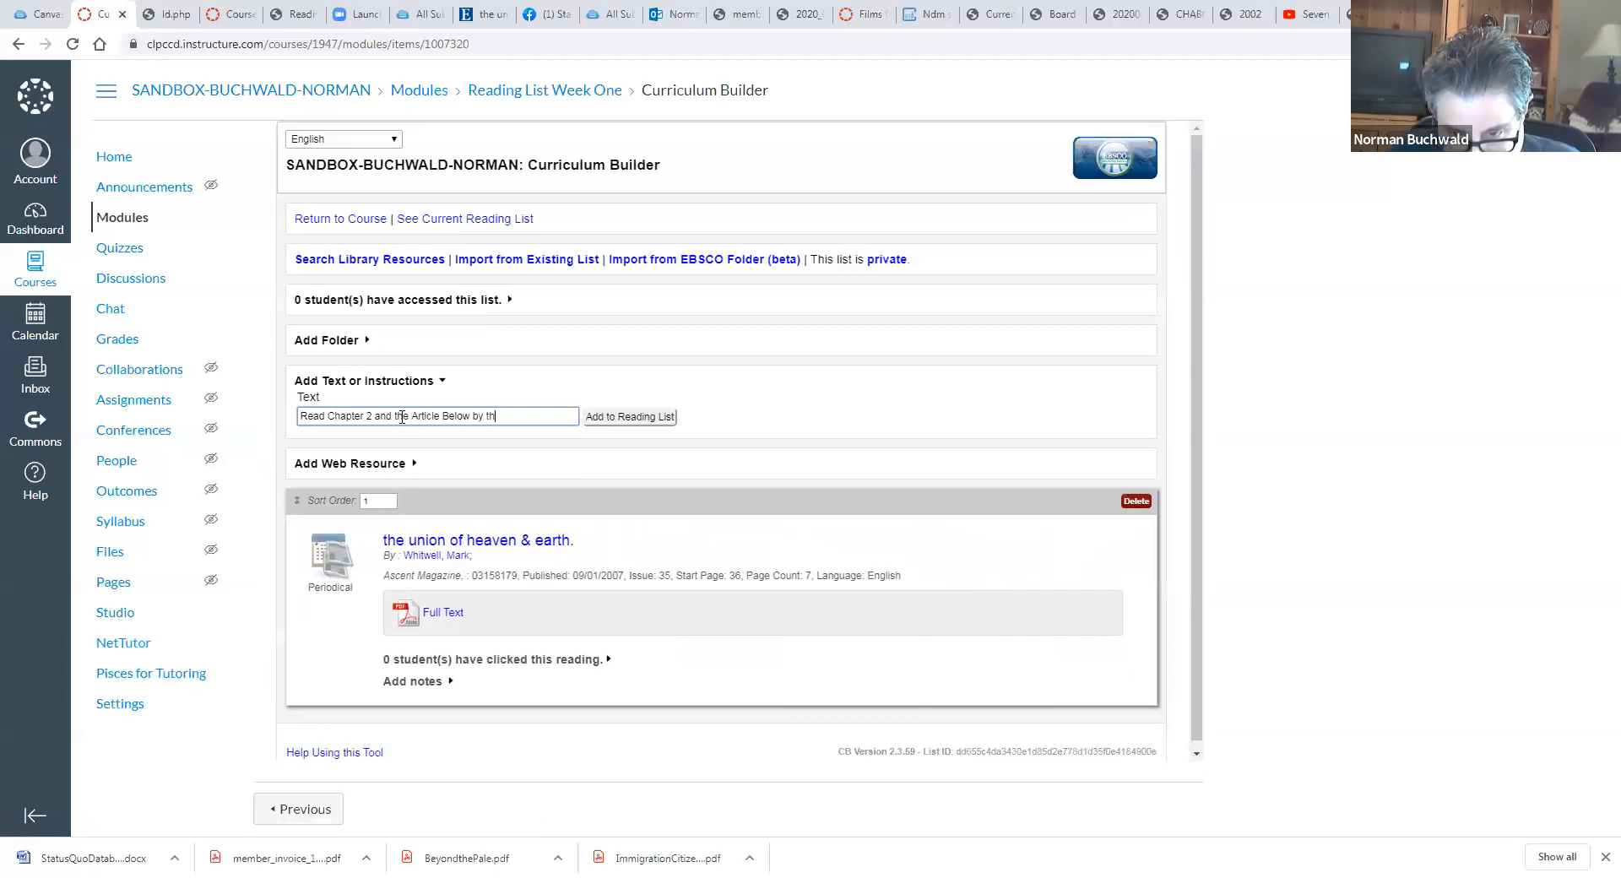
{"action": "type", "text": "is Thursday"}
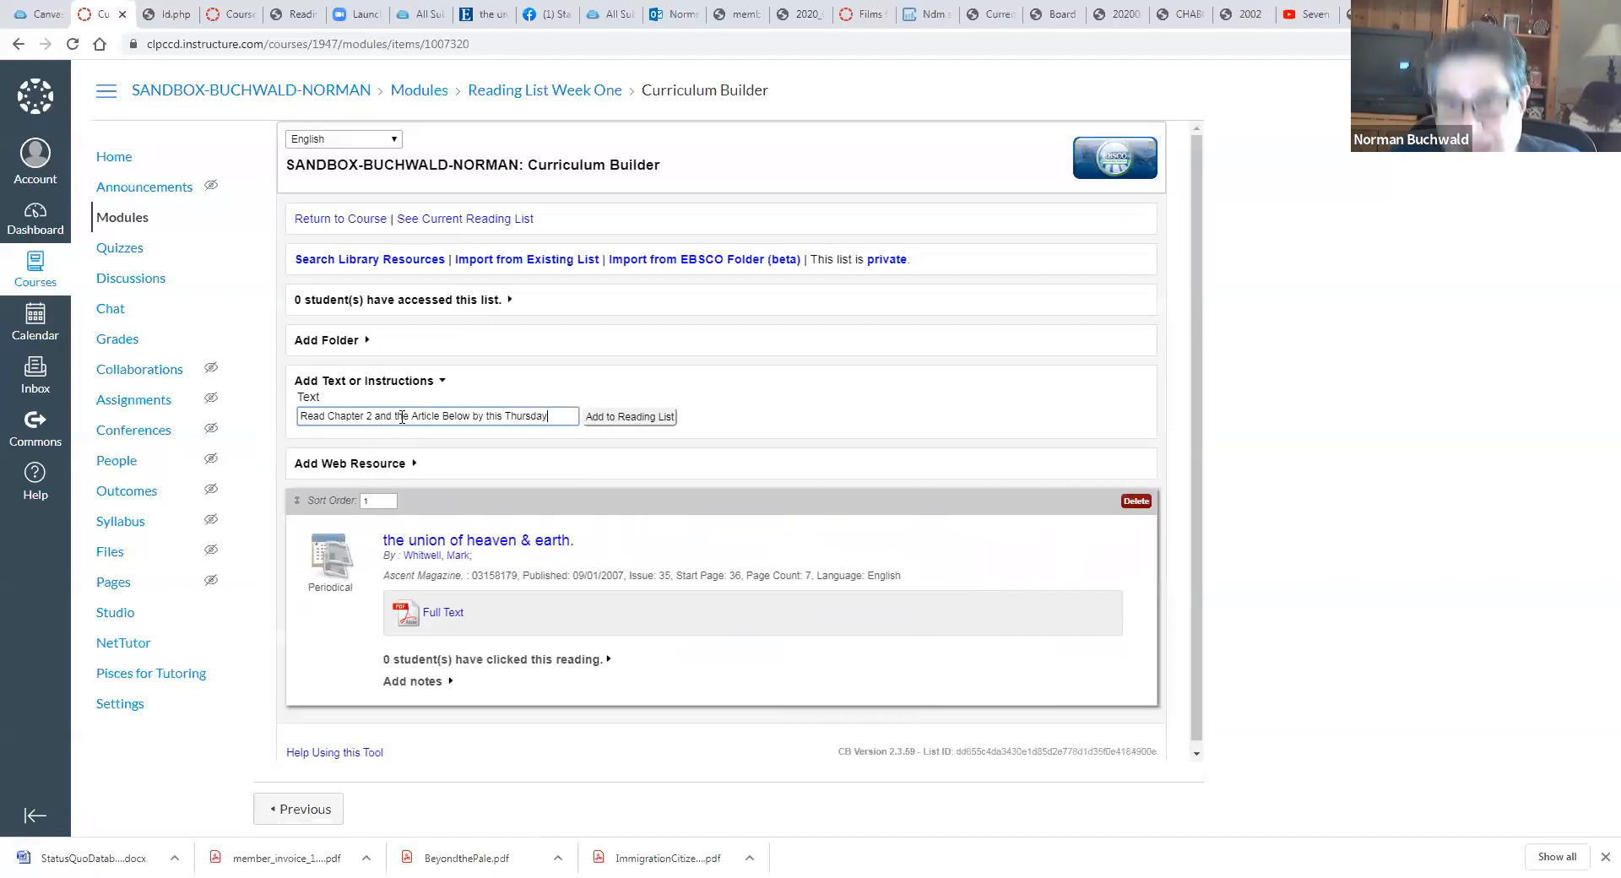
{"action": "left_click", "coordinate": [640, 417]}
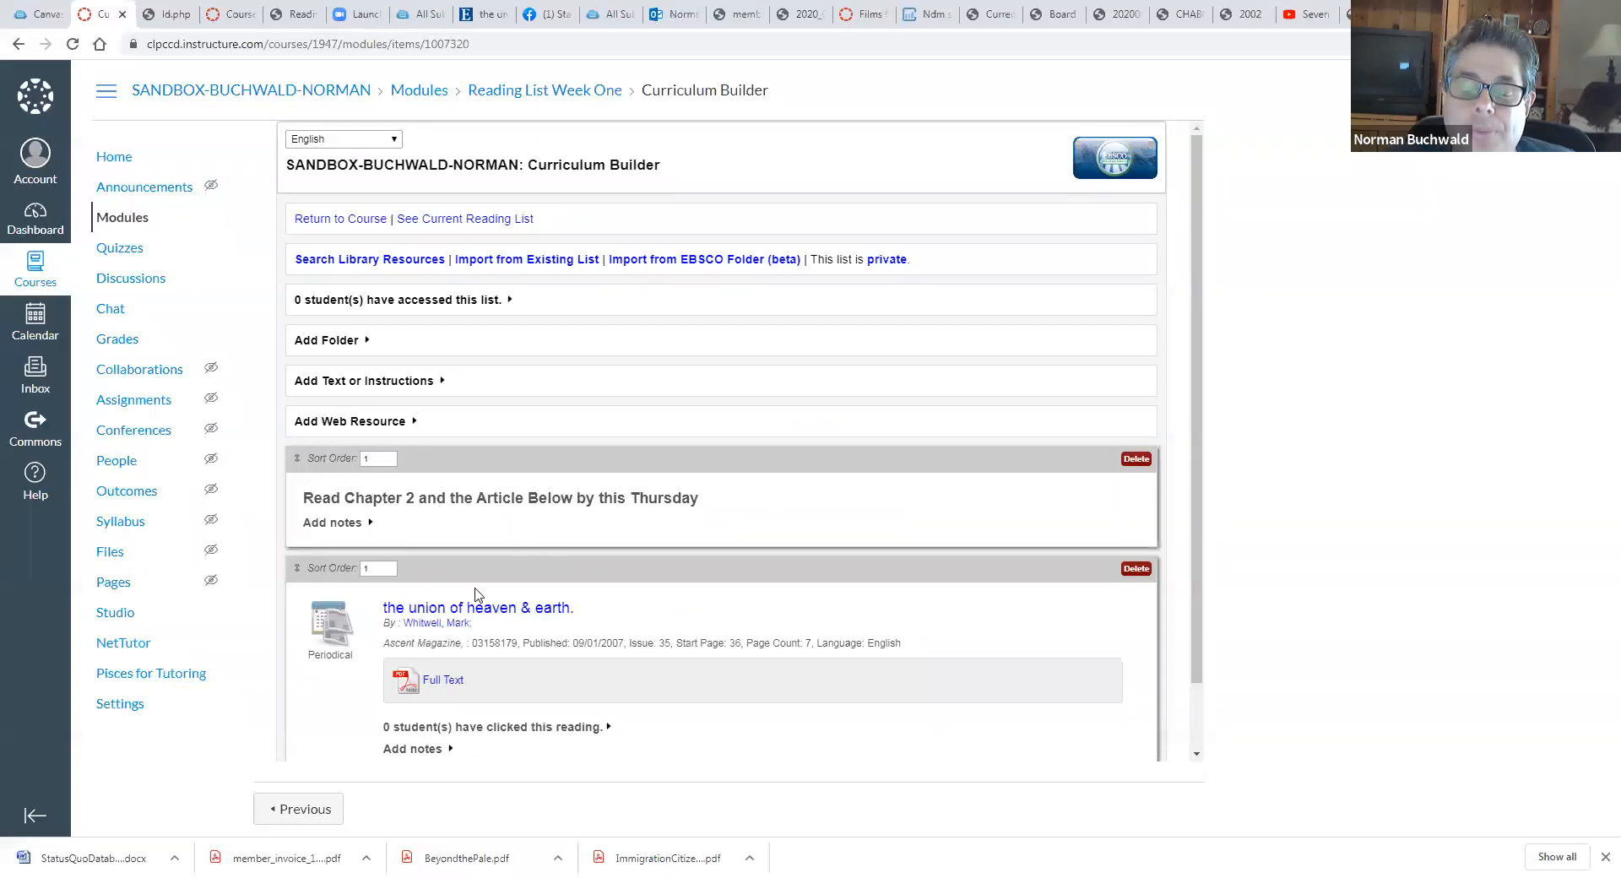
Step: Try to return to the course from the reading list, go back to the Curriculum Builder item and reopen the current reading list
{"action": "left_click", "coordinate": [374, 457]}
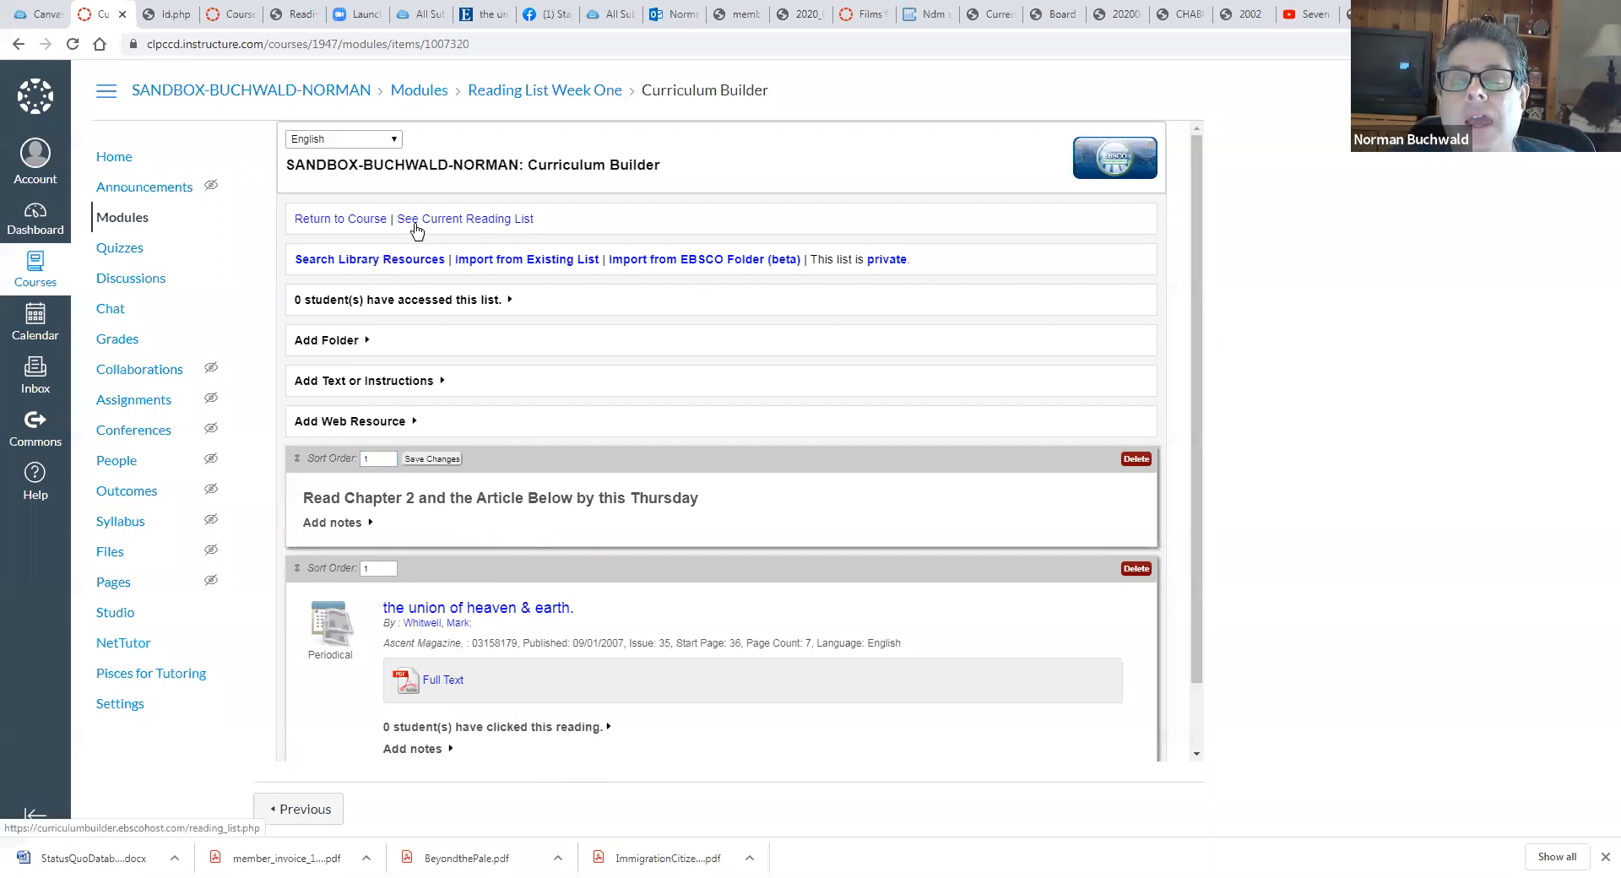
{"action": "left_click", "coordinate": [373, 219]}
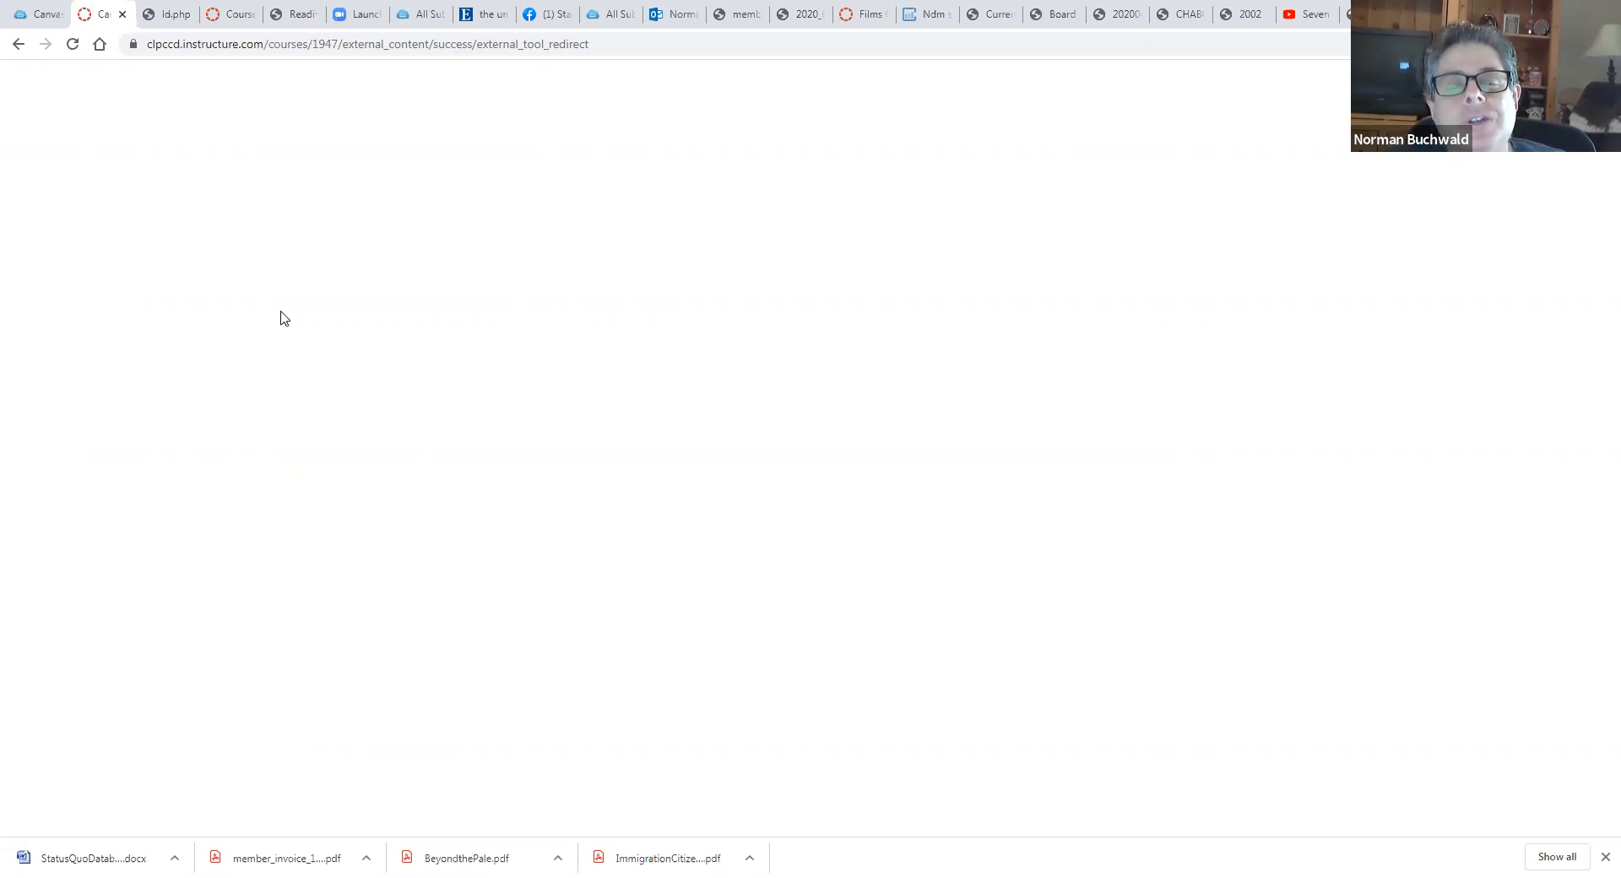
{"action": "left_click", "coordinate": [73, 46]}
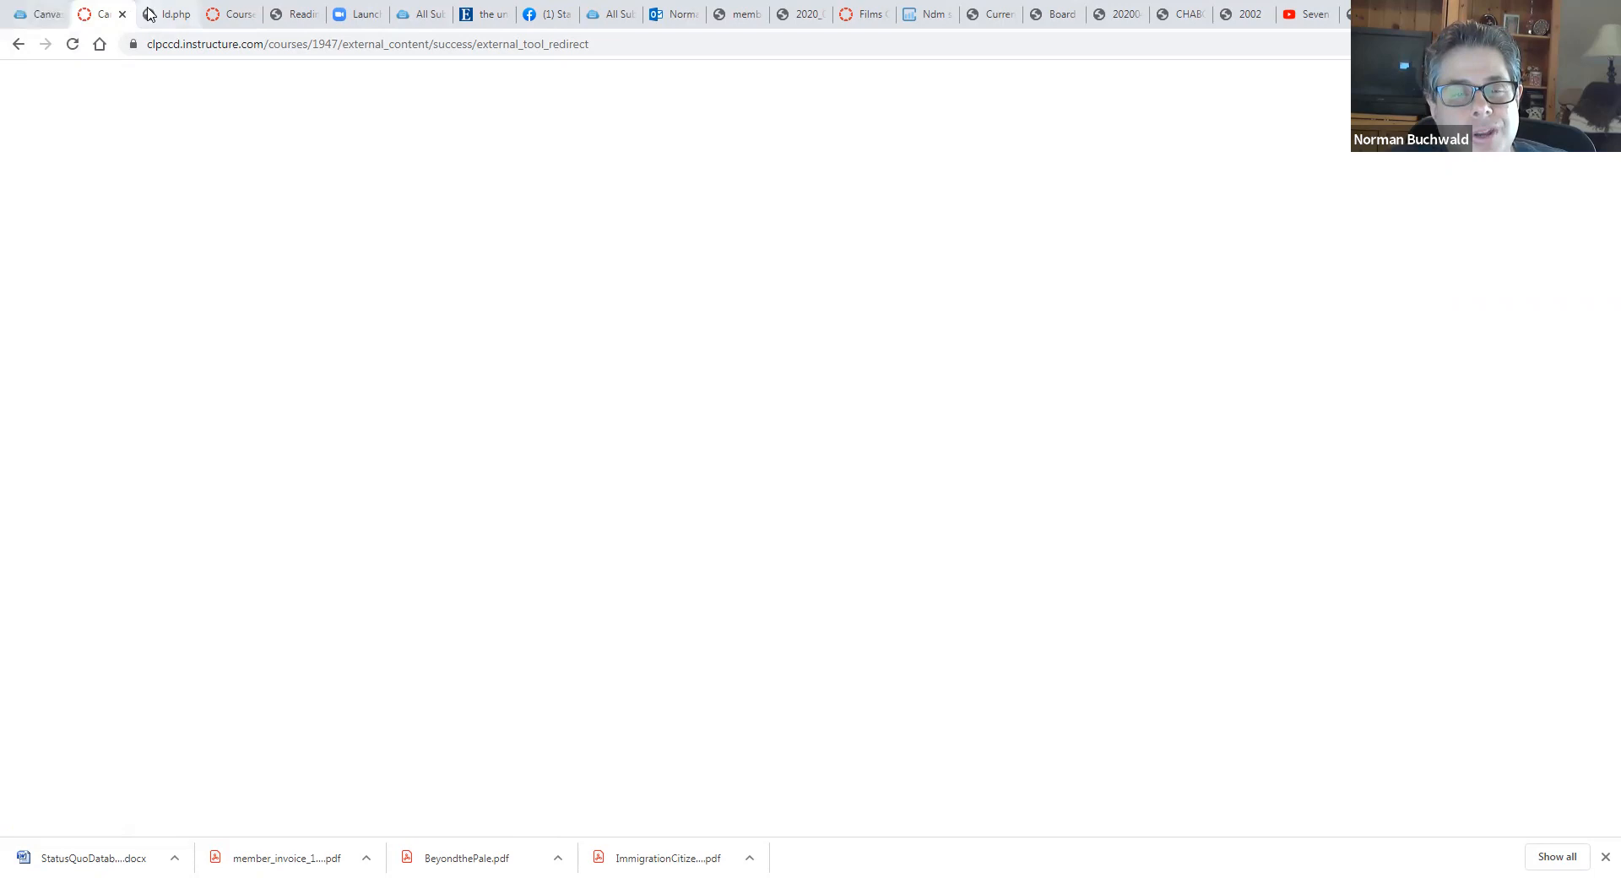
{"action": "left_click", "coordinate": [16, 44]}
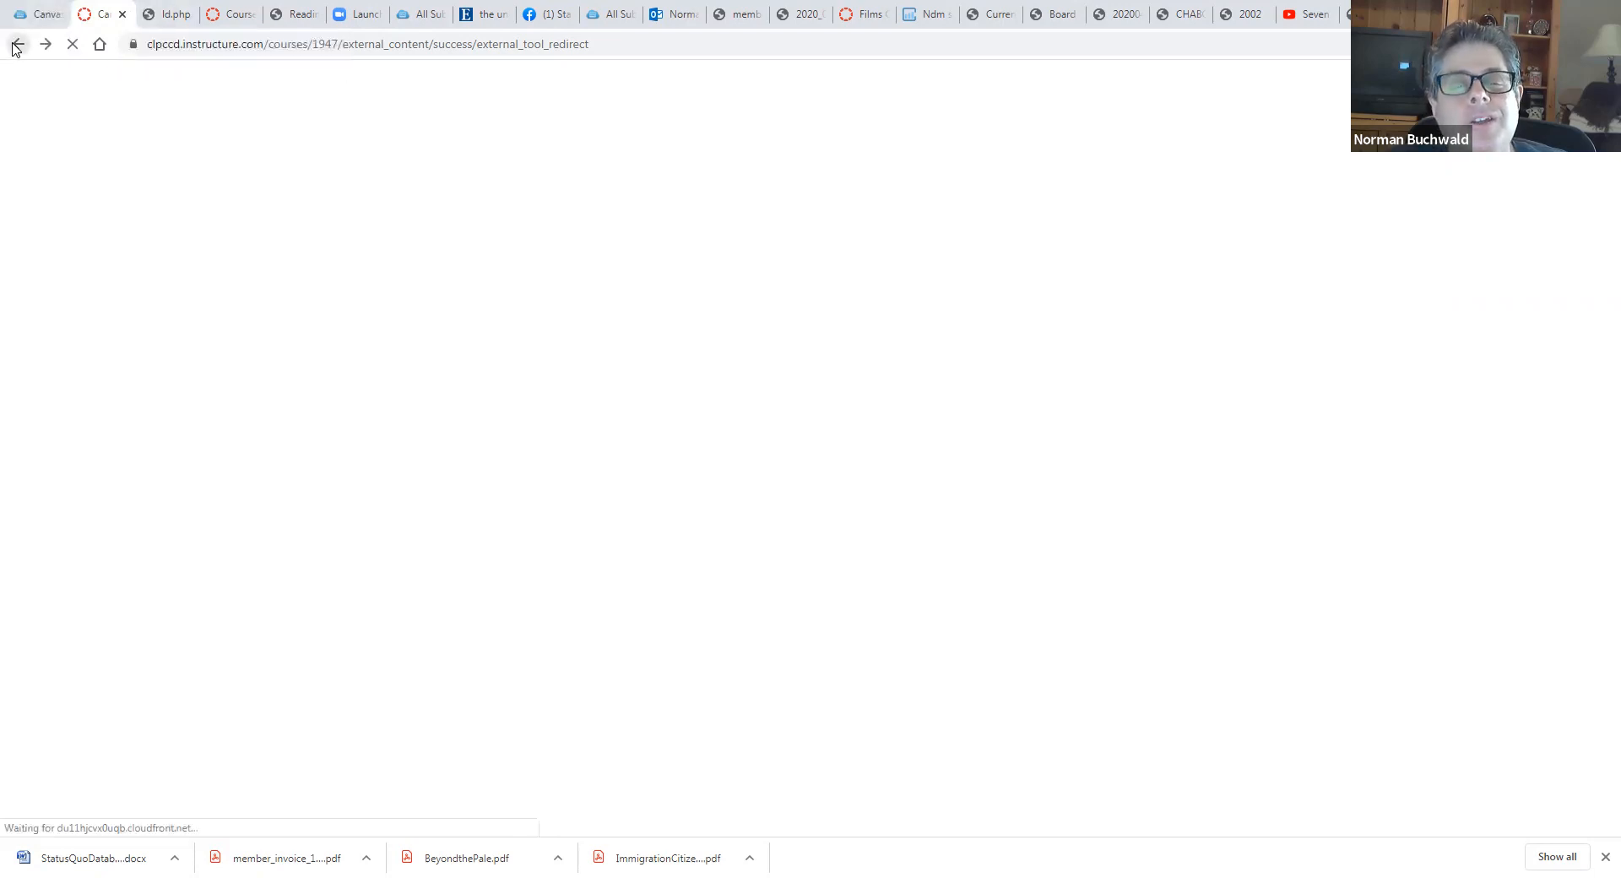
{"action": "left_click", "coordinate": [16, 50]}
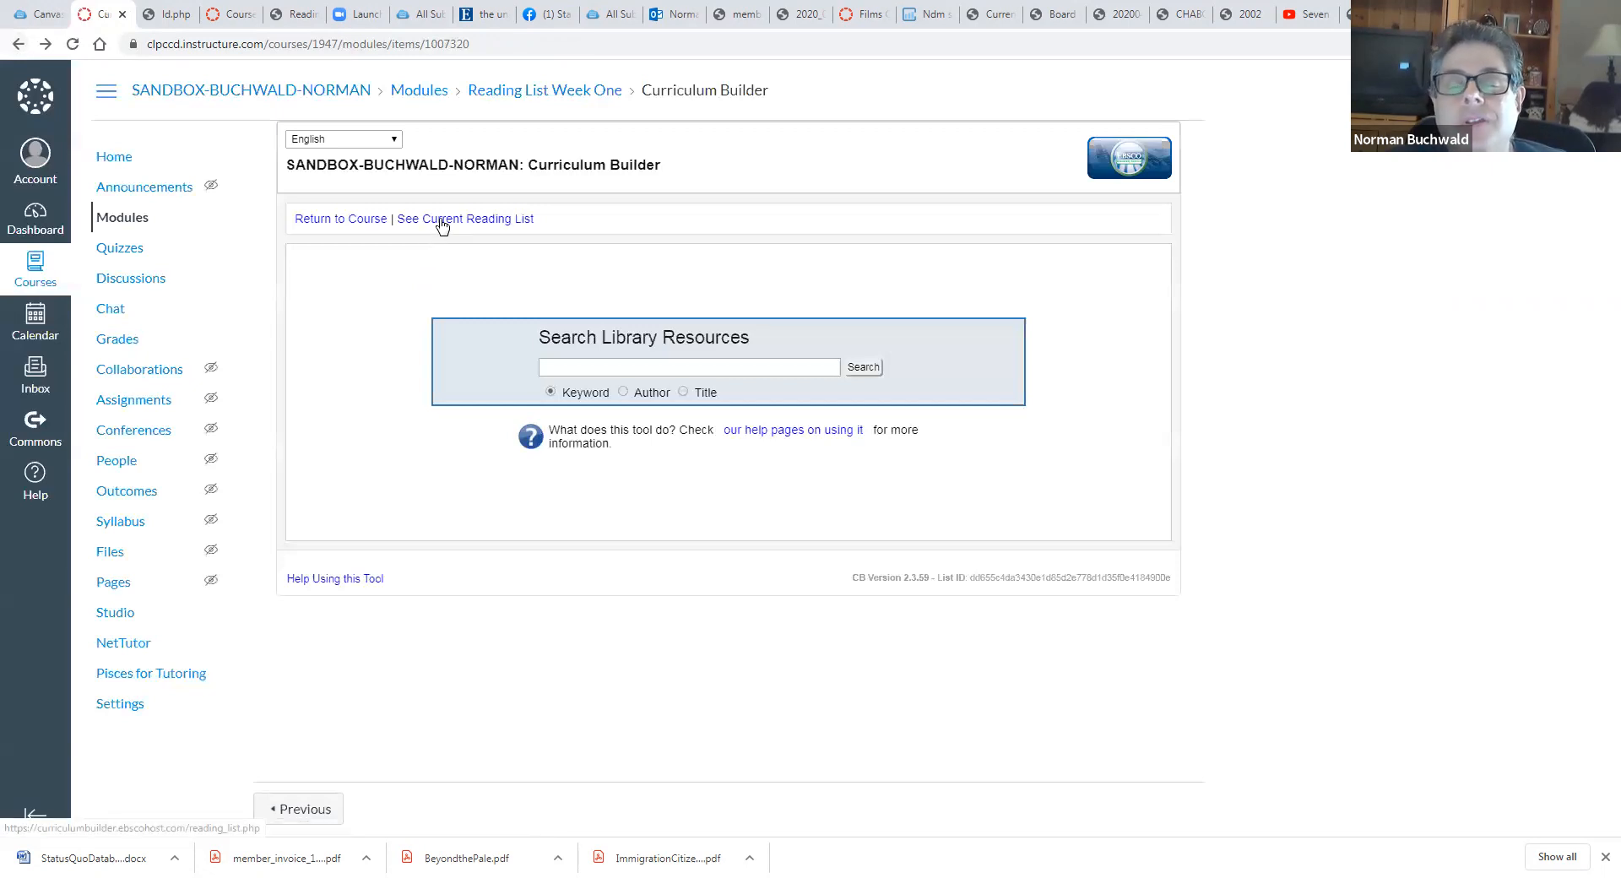
{"action": "left_click", "coordinate": [442, 221]}
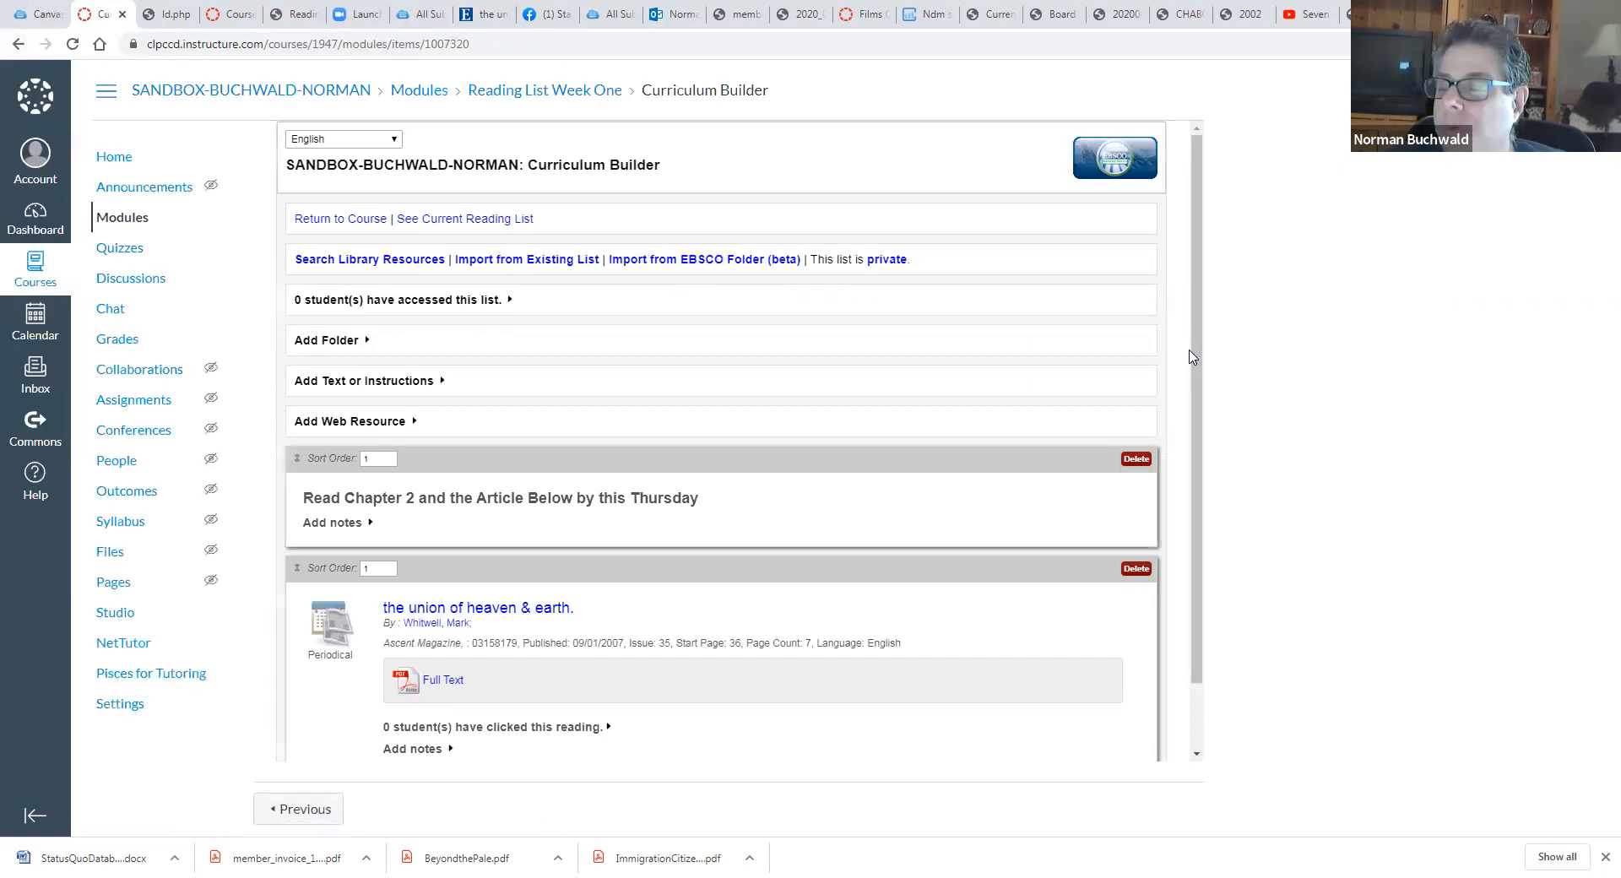
Step: Review the current reading list, open the library resource search and try to return to the course
{"action": "scroll", "coordinate": [1199, 380], "scroll_direction": "down", "scroll_amount": 2}
{"action": "scroll", "coordinate": [1234, 271], "scroll_direction": "up", "scroll_amount": 2}
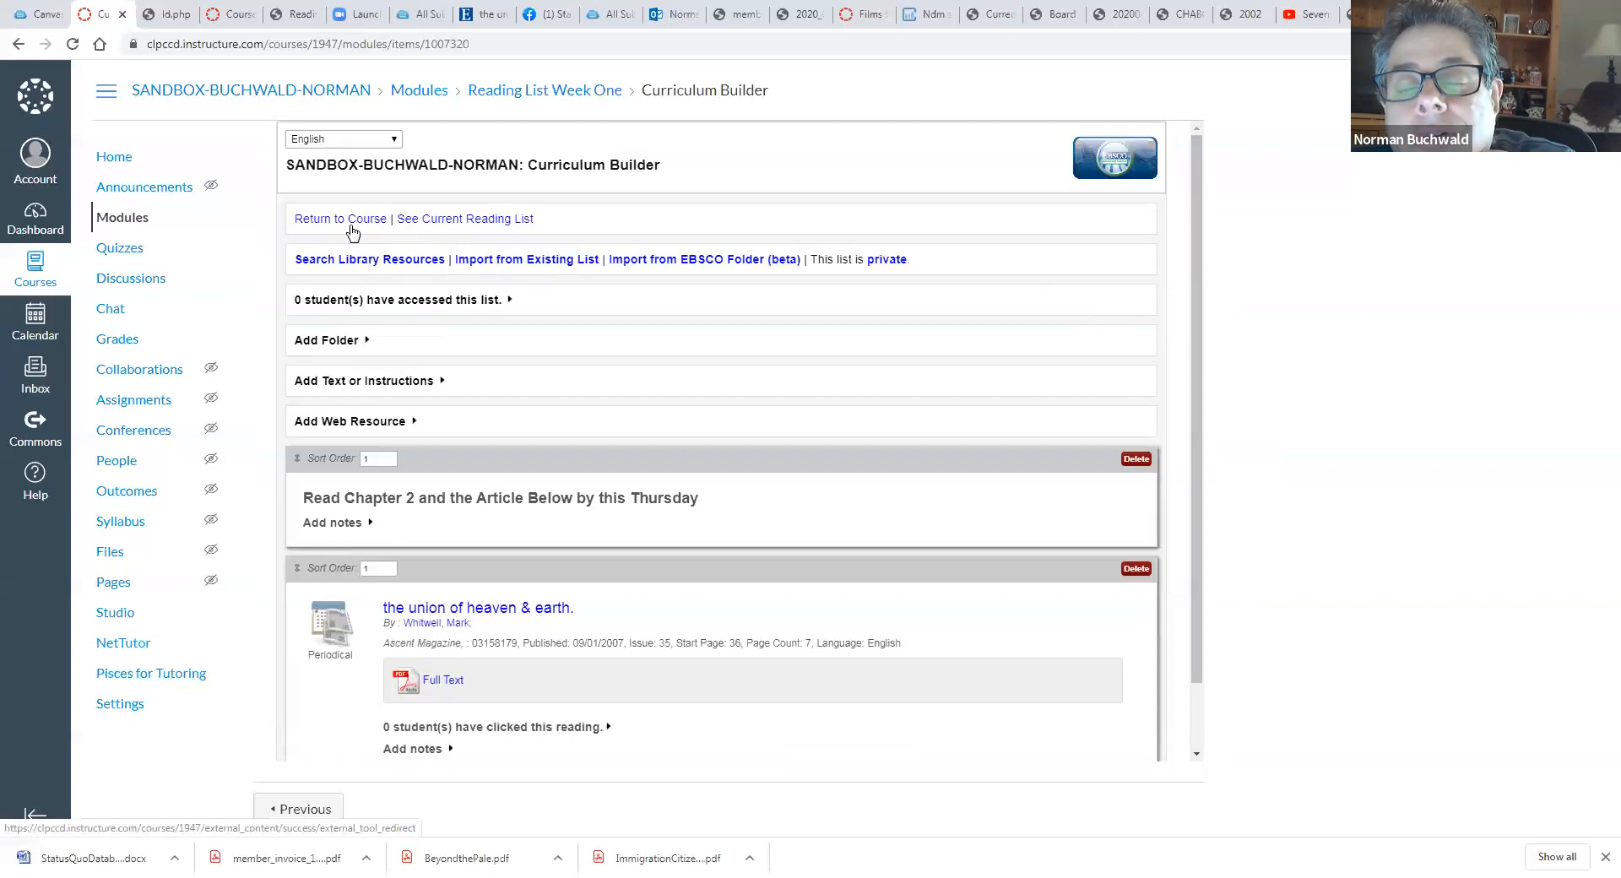
{"action": "left_click", "coordinate": [357, 259]}
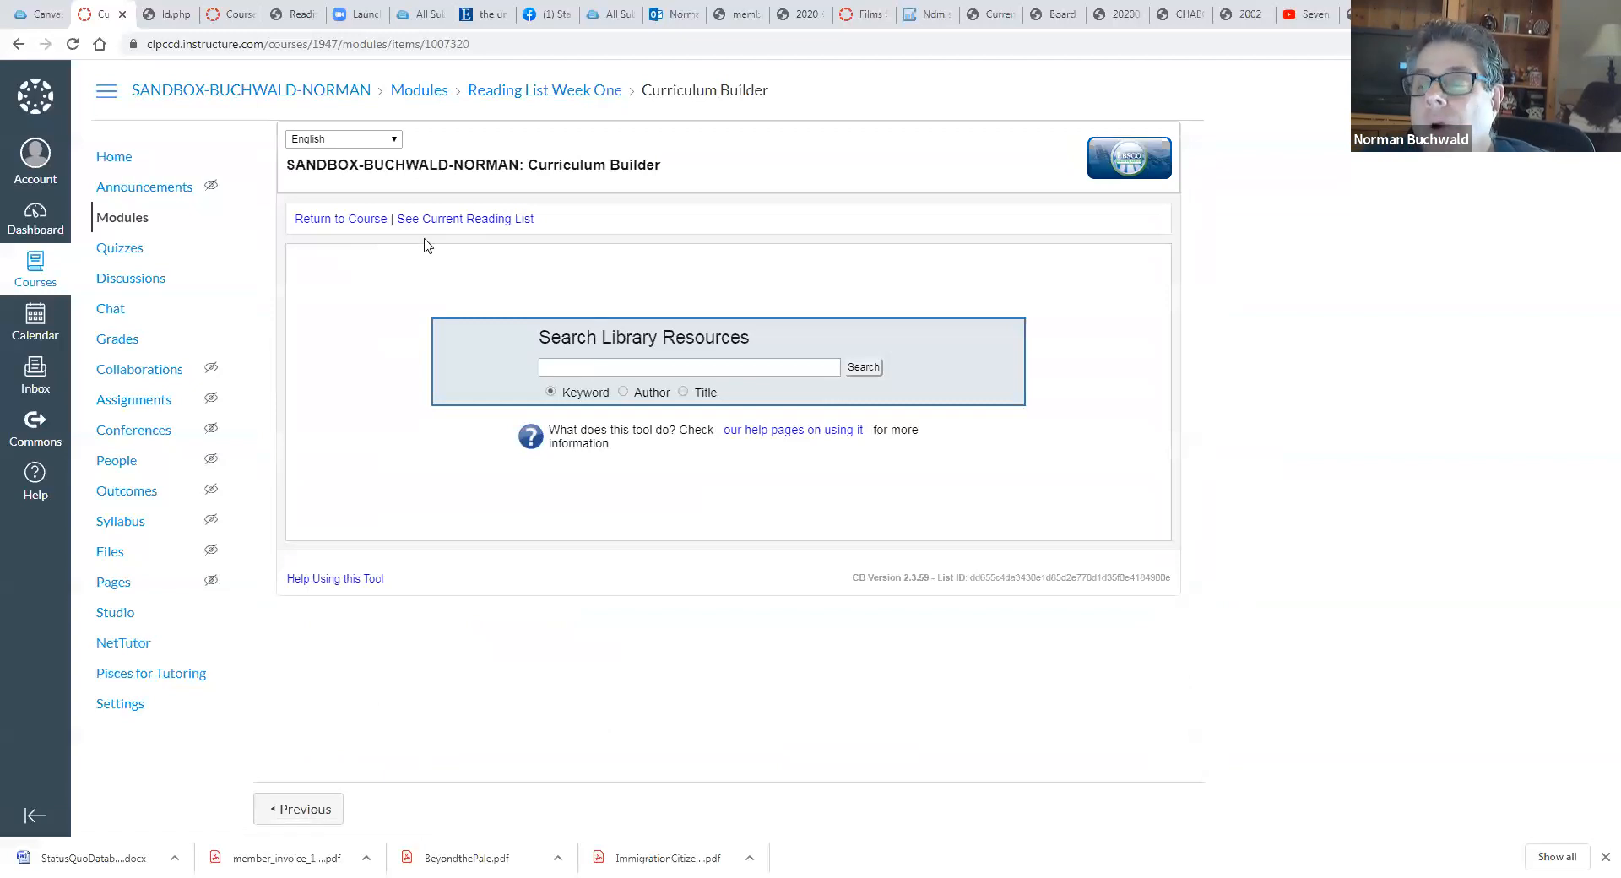
{"action": "left_click", "coordinate": [369, 220]}
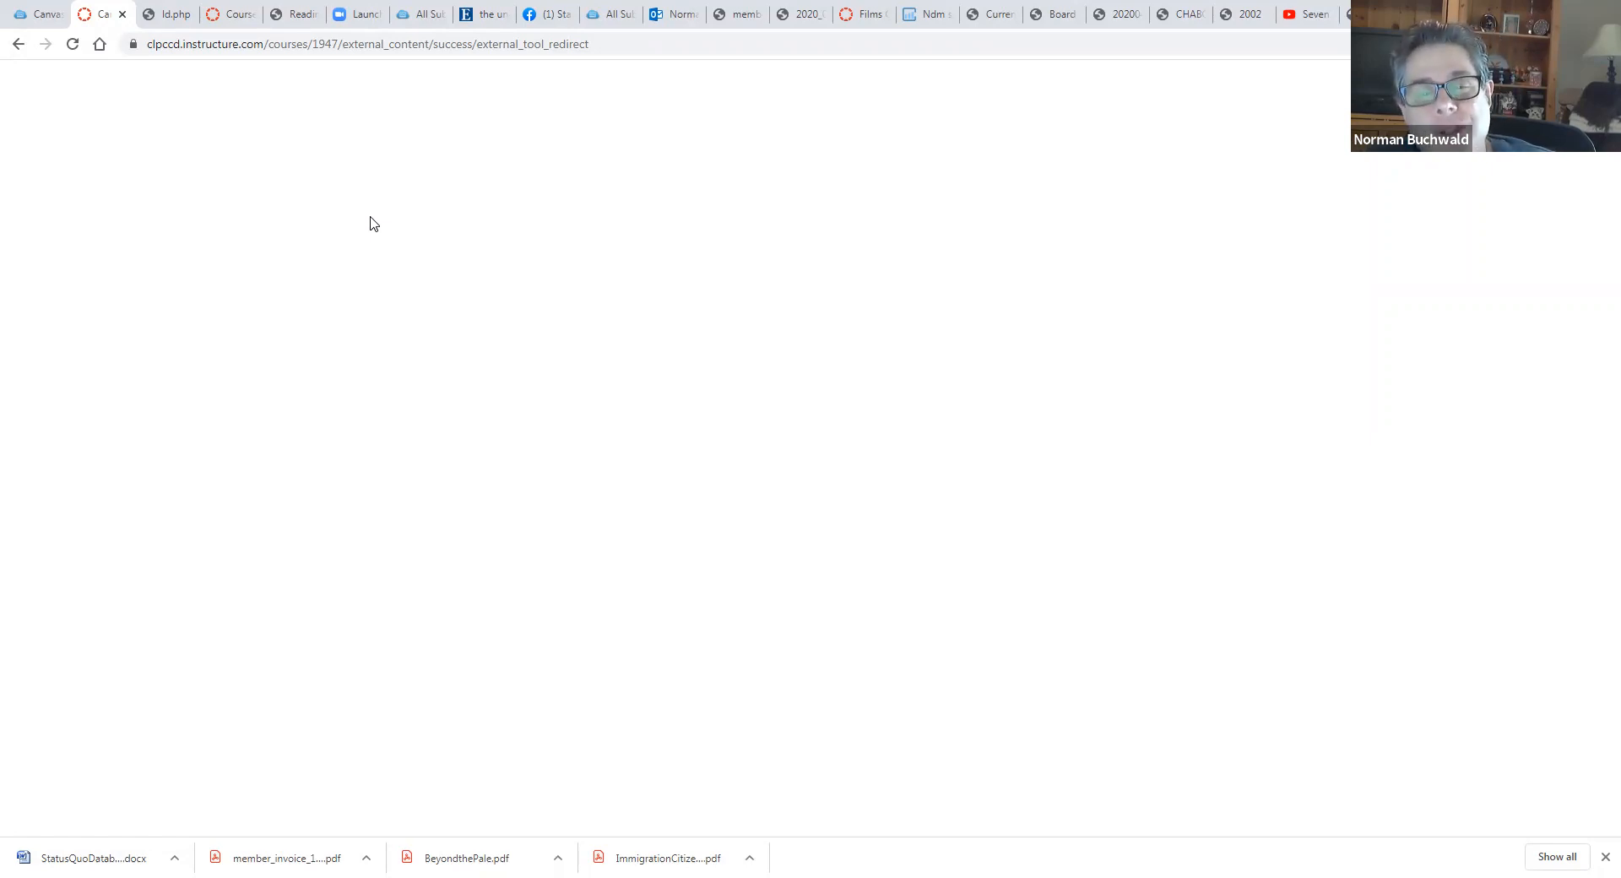
Step: Switch to the library guide page on Canvas & the Library and highlight its full web address
{"action": "left_click", "coordinate": [211, 13]}
{"action": "left_click", "coordinate": [150, 8]}
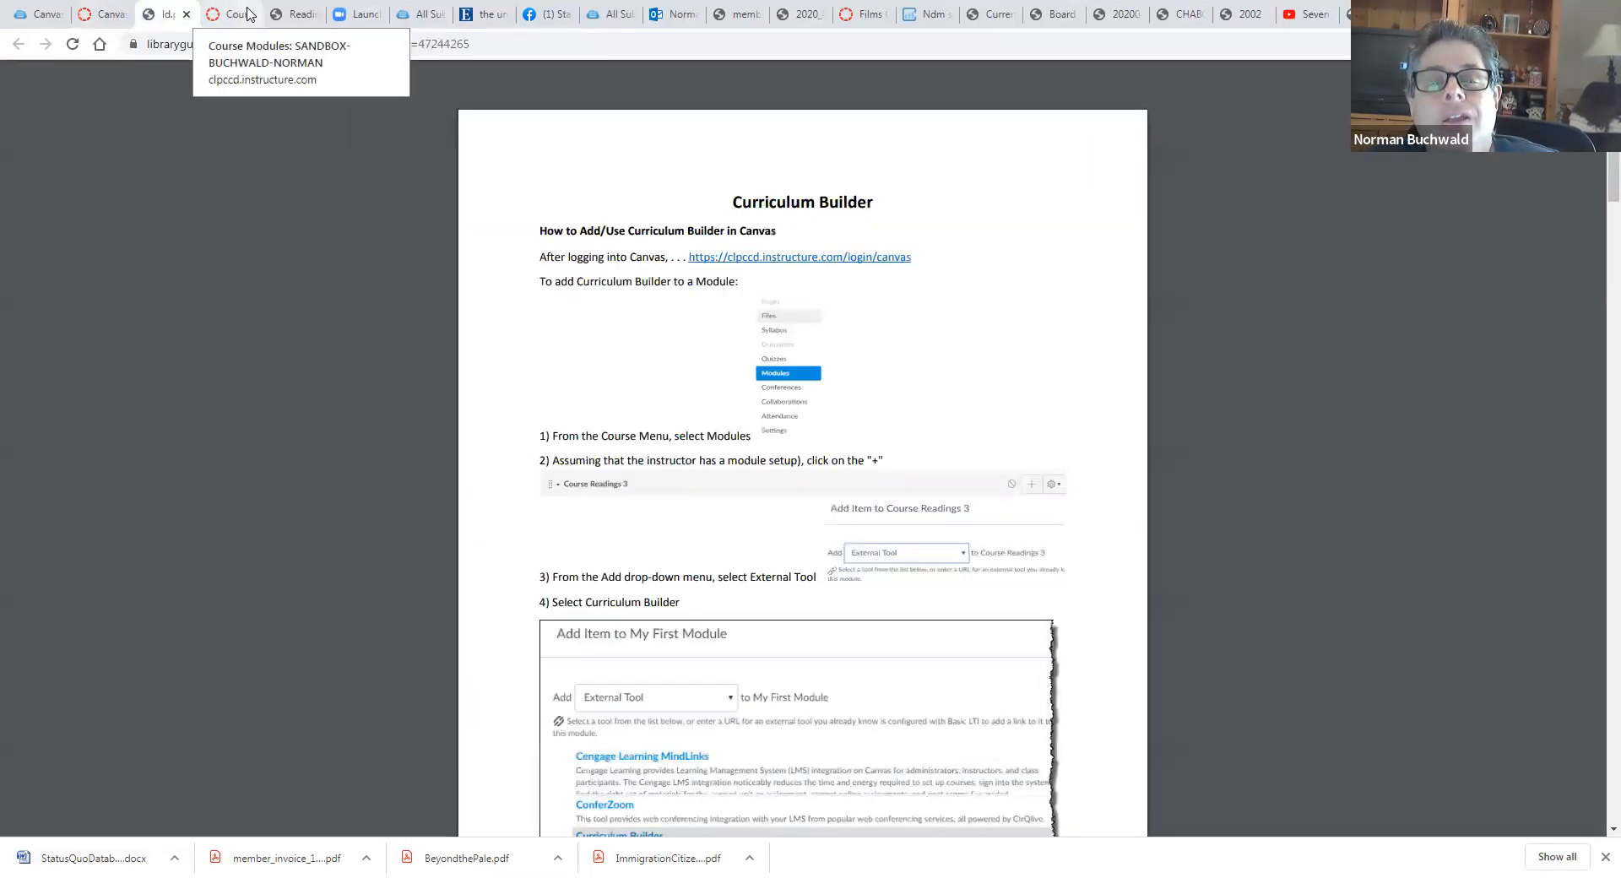
{"action": "left_click", "coordinate": [107, 14]}
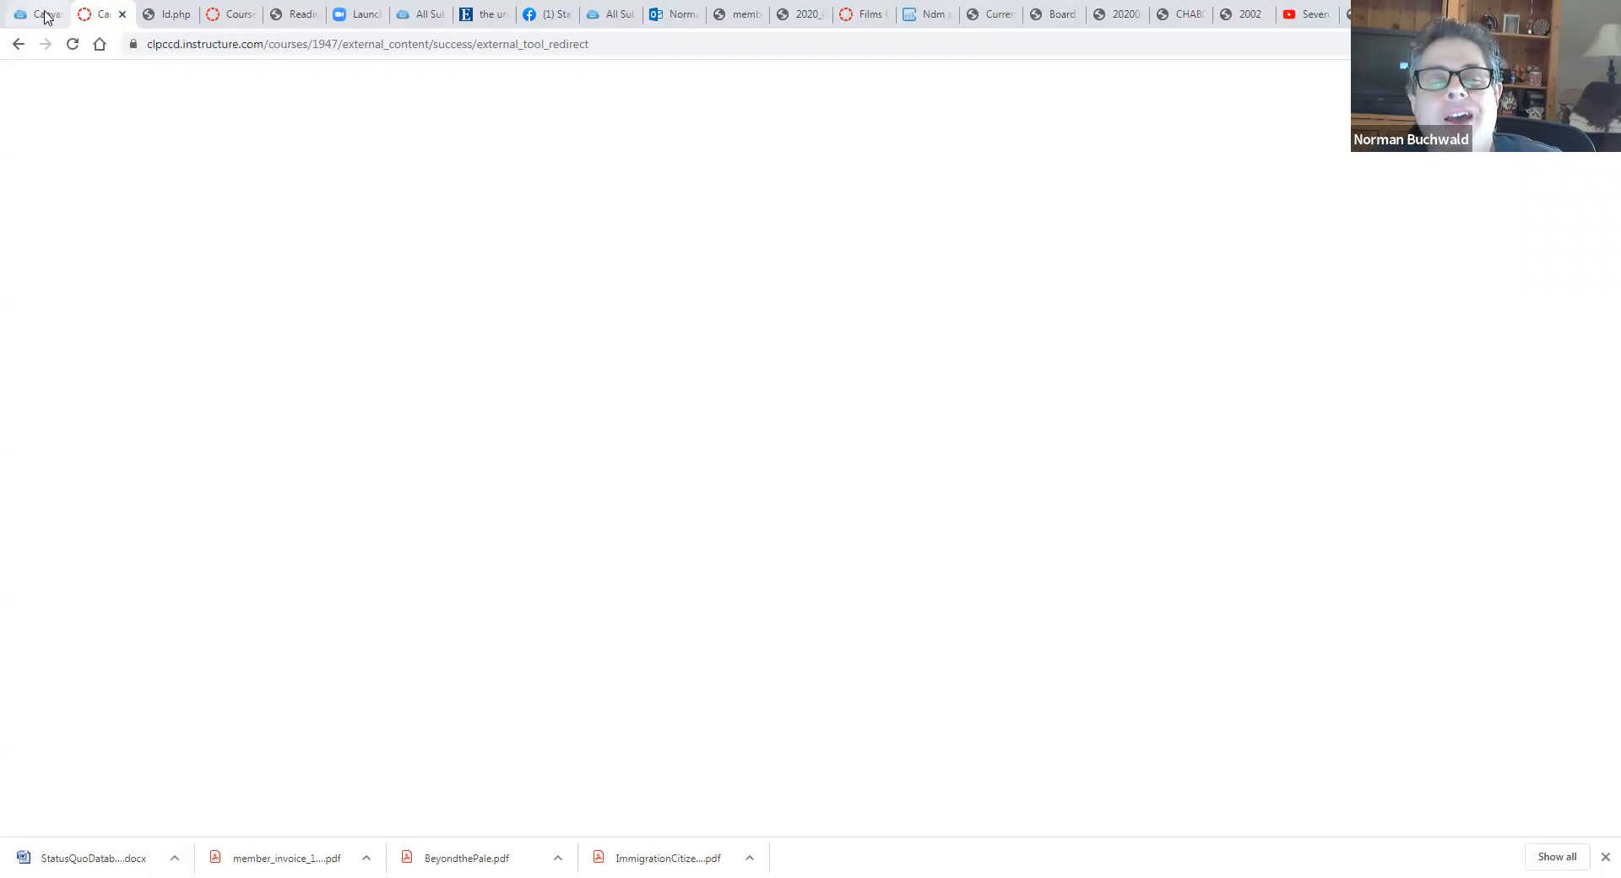
{"action": "left_click", "coordinate": [45, 16]}
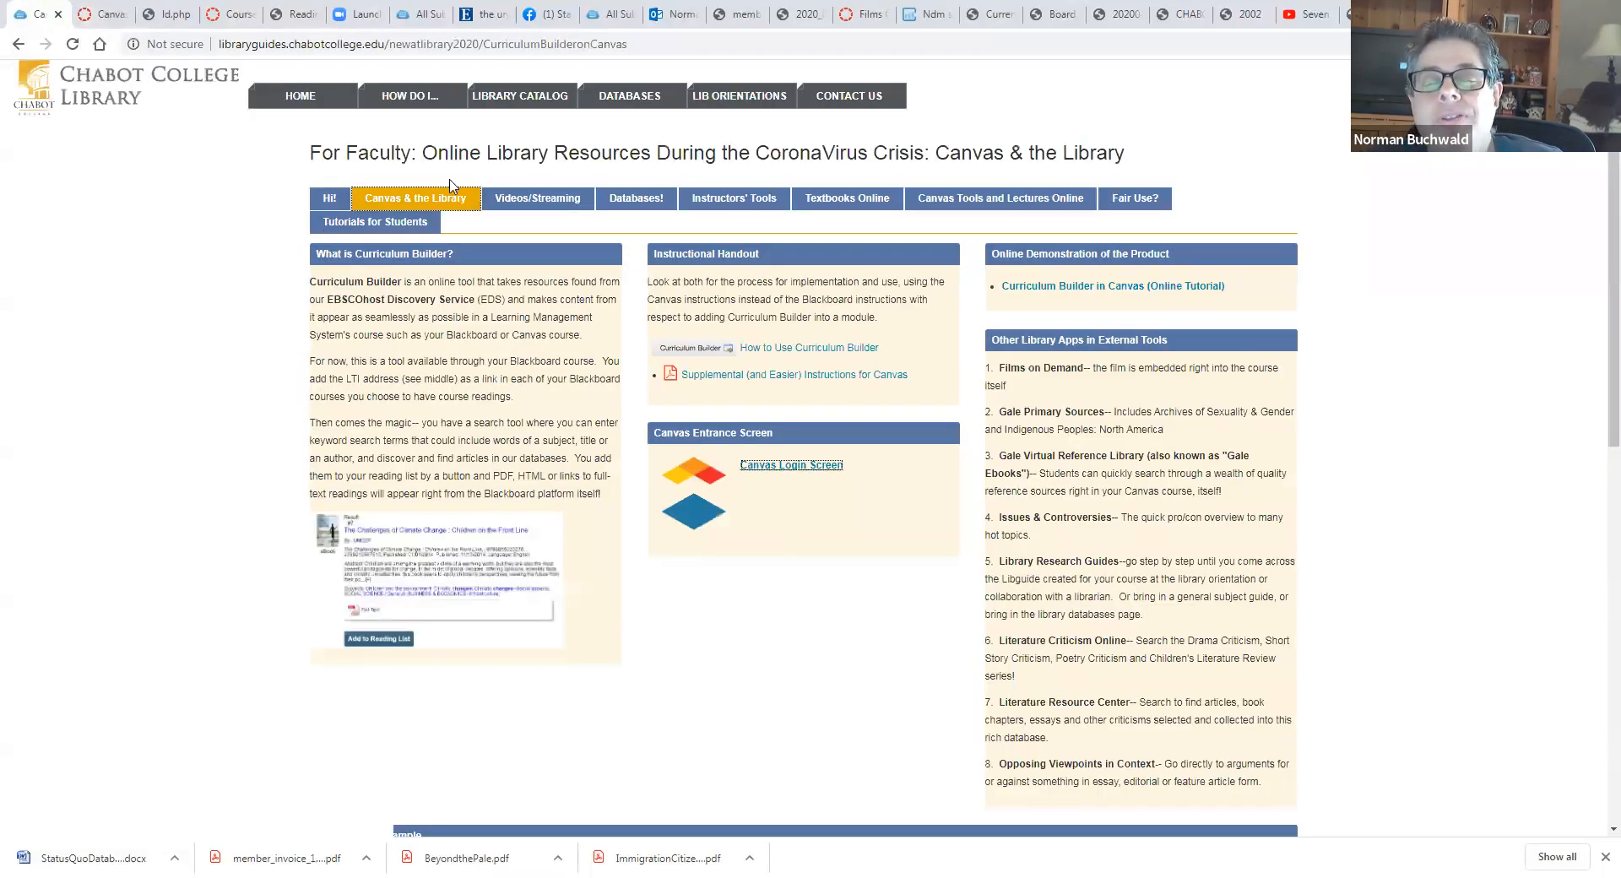
{"action": "left_click", "coordinate": [629, 36]}
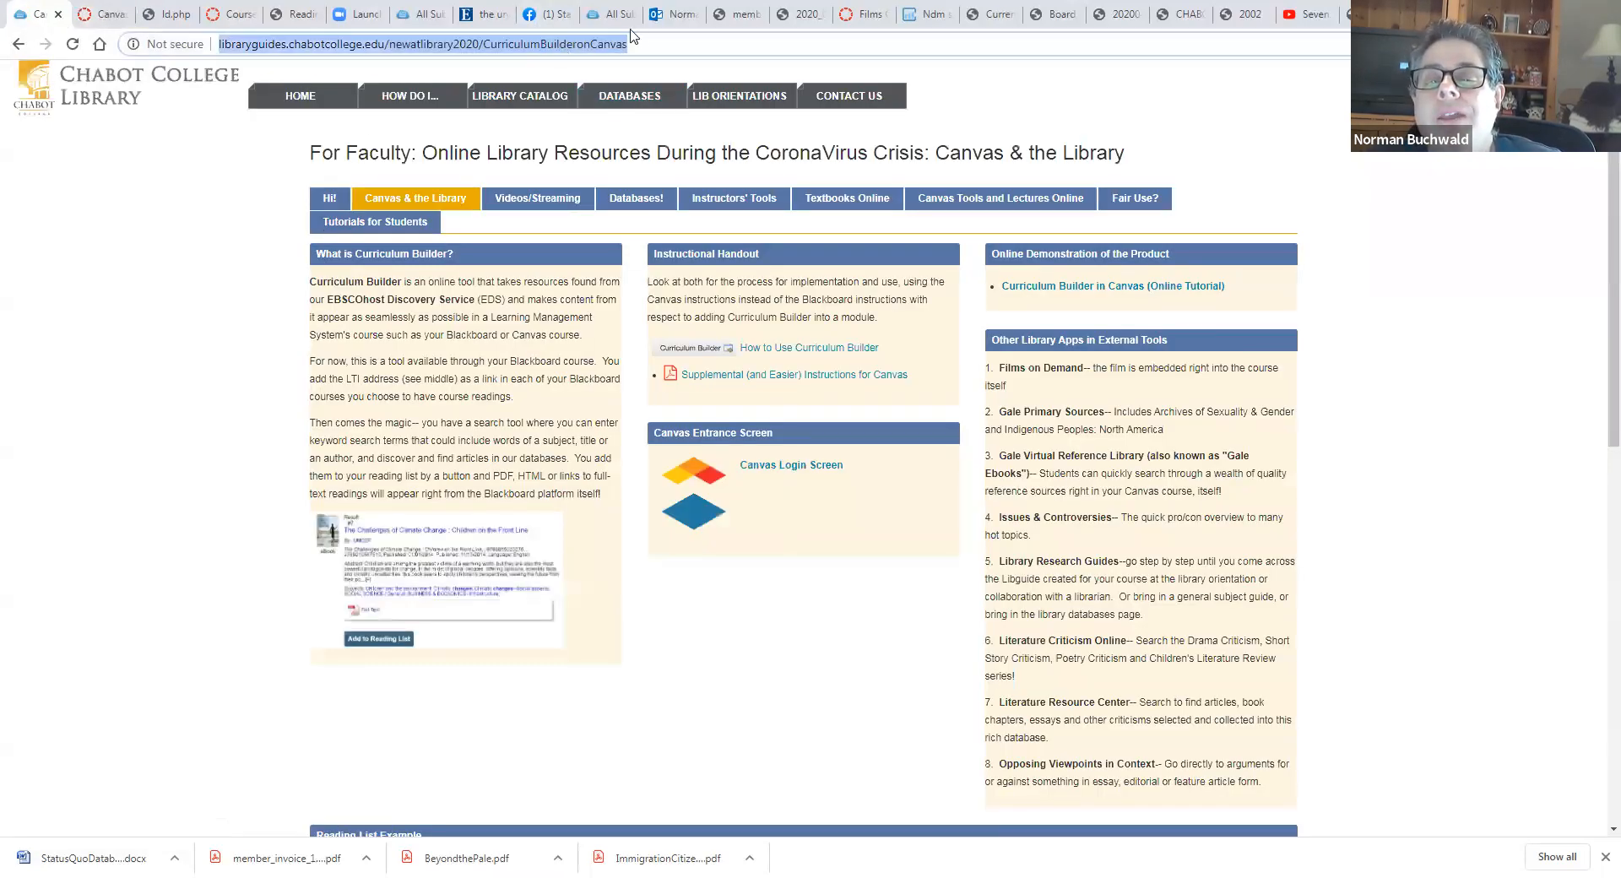
{"action": "left_click", "coordinate": [659, 41]}
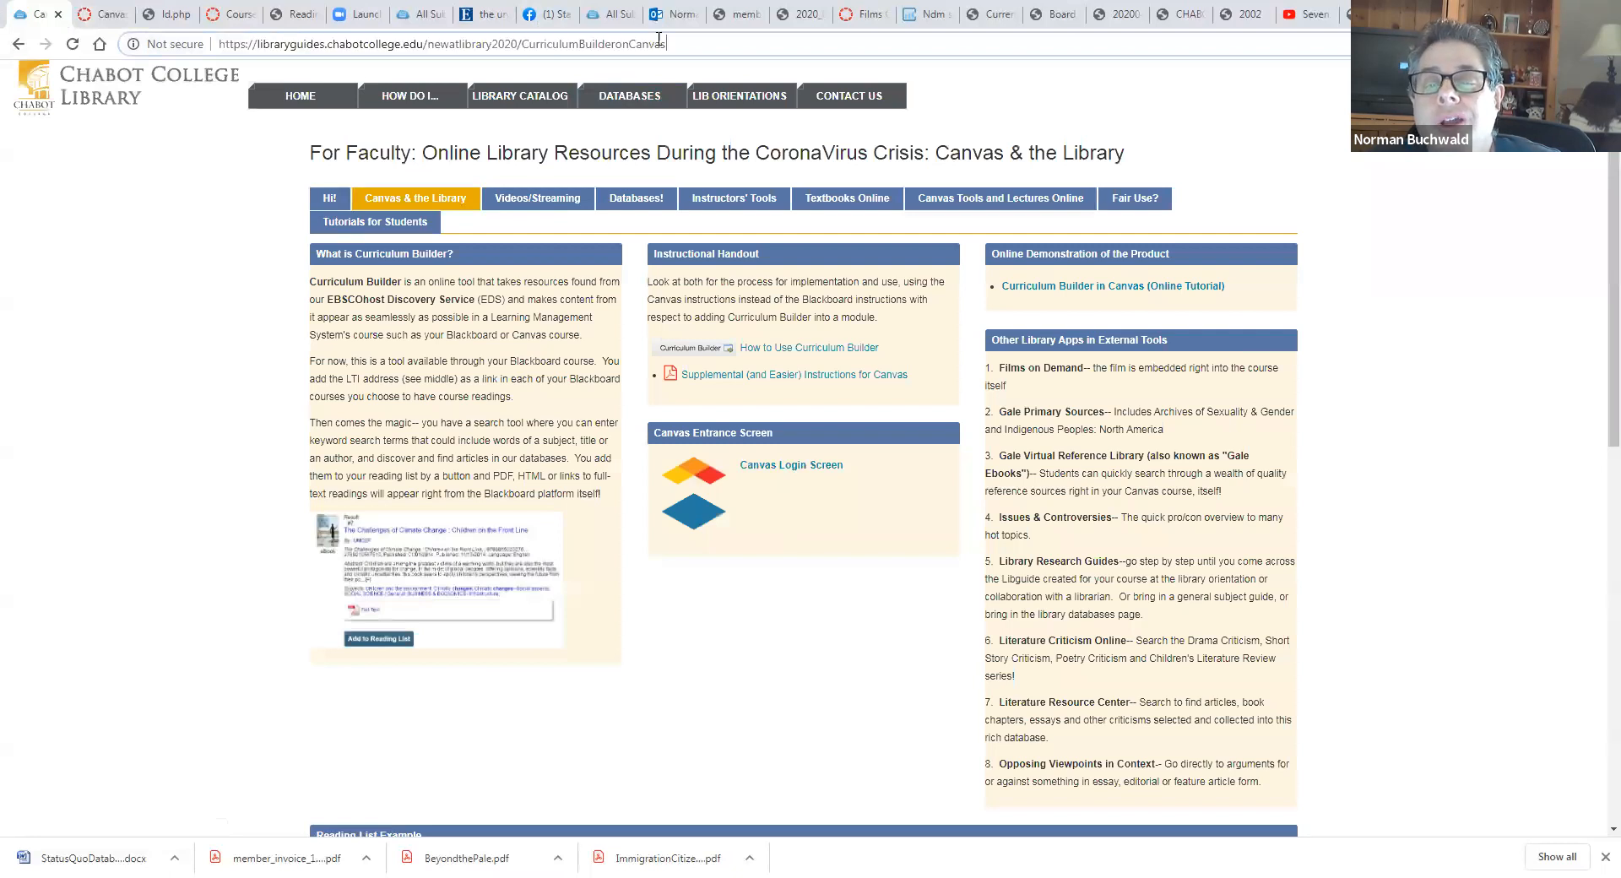
{"action": "left_click_drag", "start_coordinate": [665, 37], "coordinate": [207, 49]}
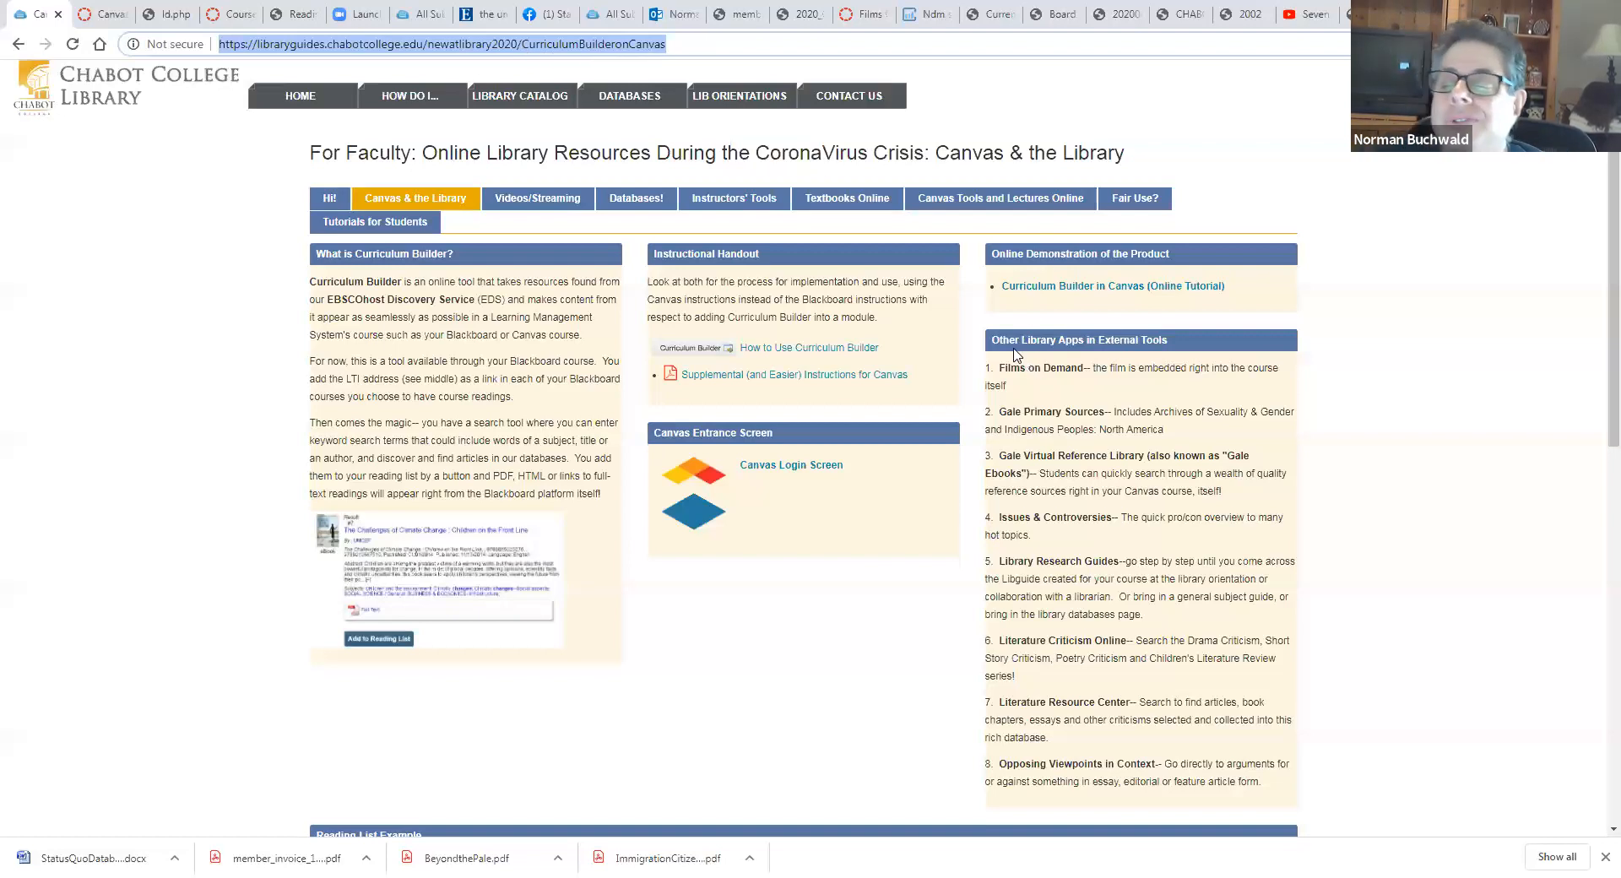
Step: Open the "How to Use Curriculum Builder" handout and read through to the instructions on placing readings in folders
{"action": "left_click", "coordinate": [786, 349]}
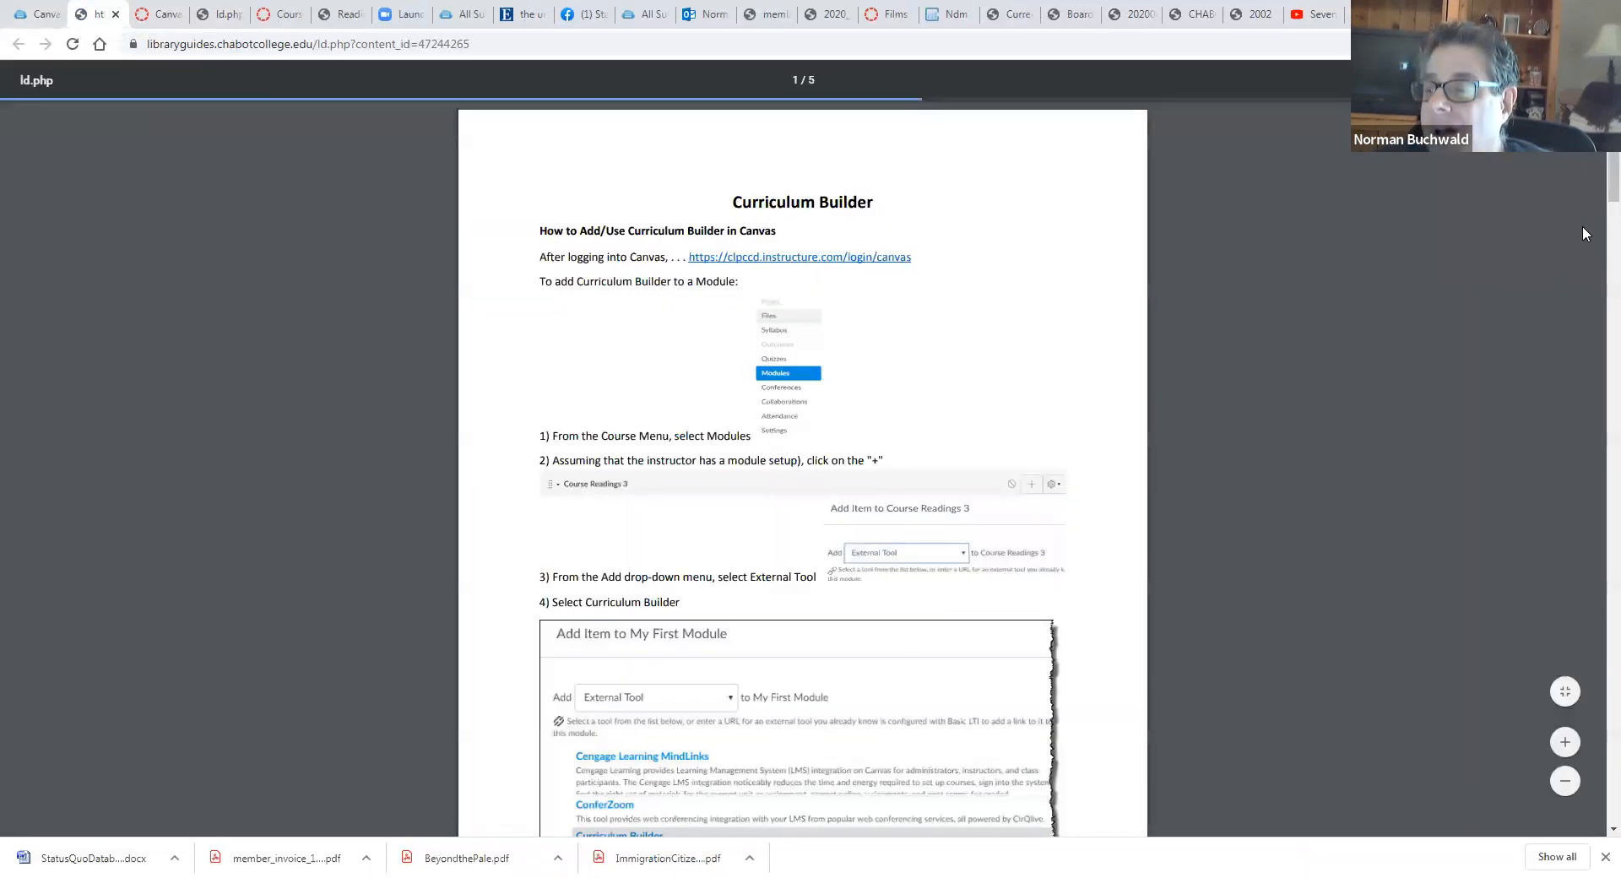
{"action": "scroll", "coordinate": [1587, 253], "scroll_direction": "down", "scroll_amount": 10}
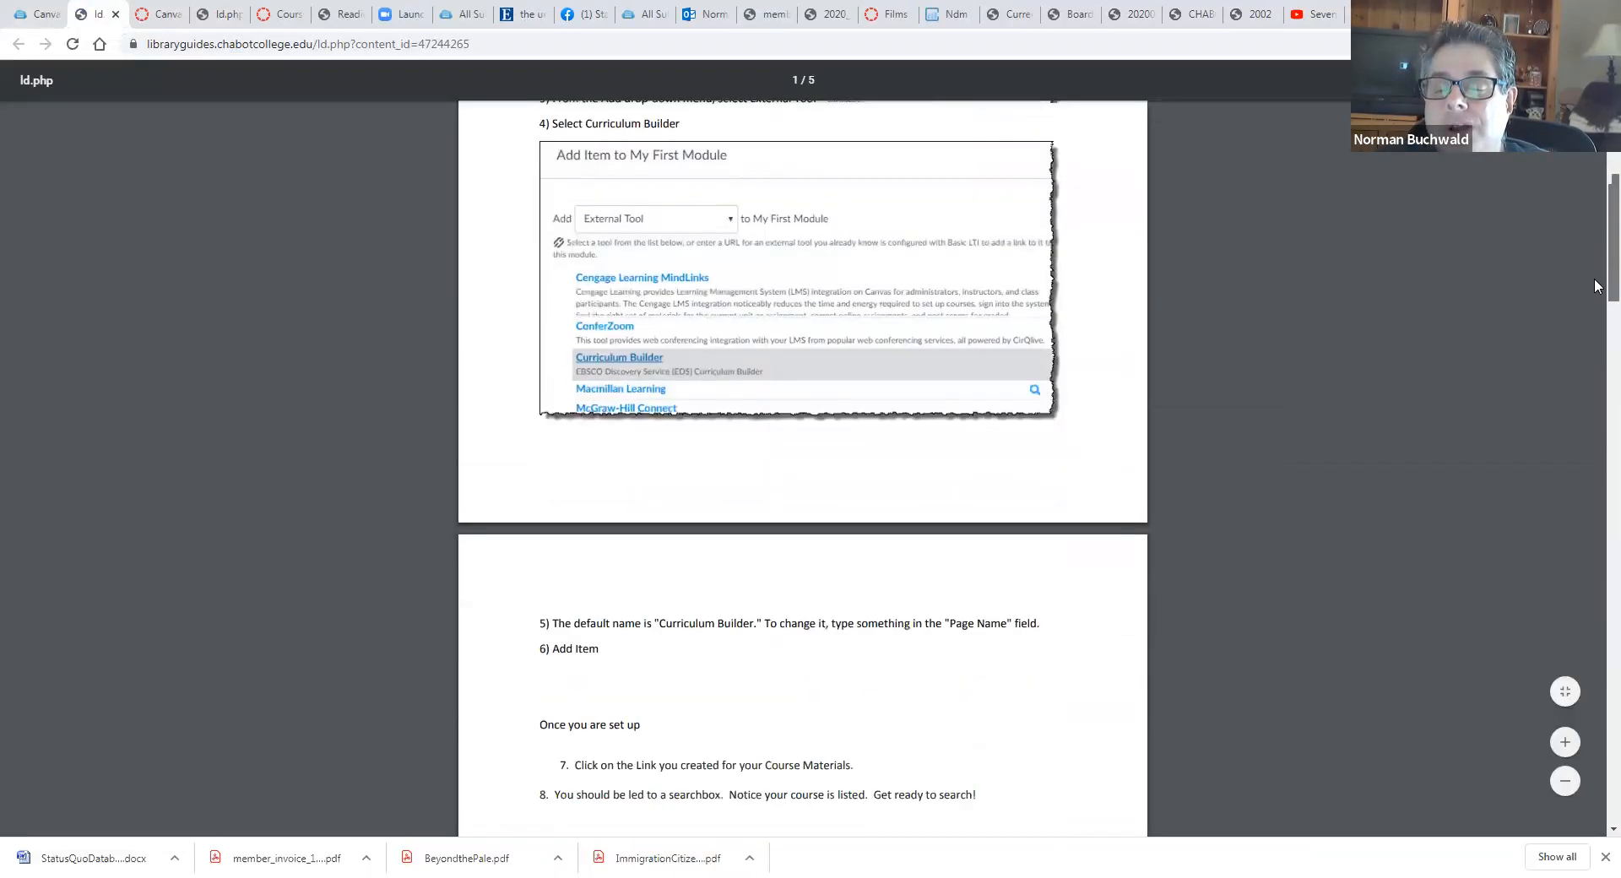
{"action": "left_click_drag", "start_coordinate": [1596, 323], "coordinate": [1597, 579]}
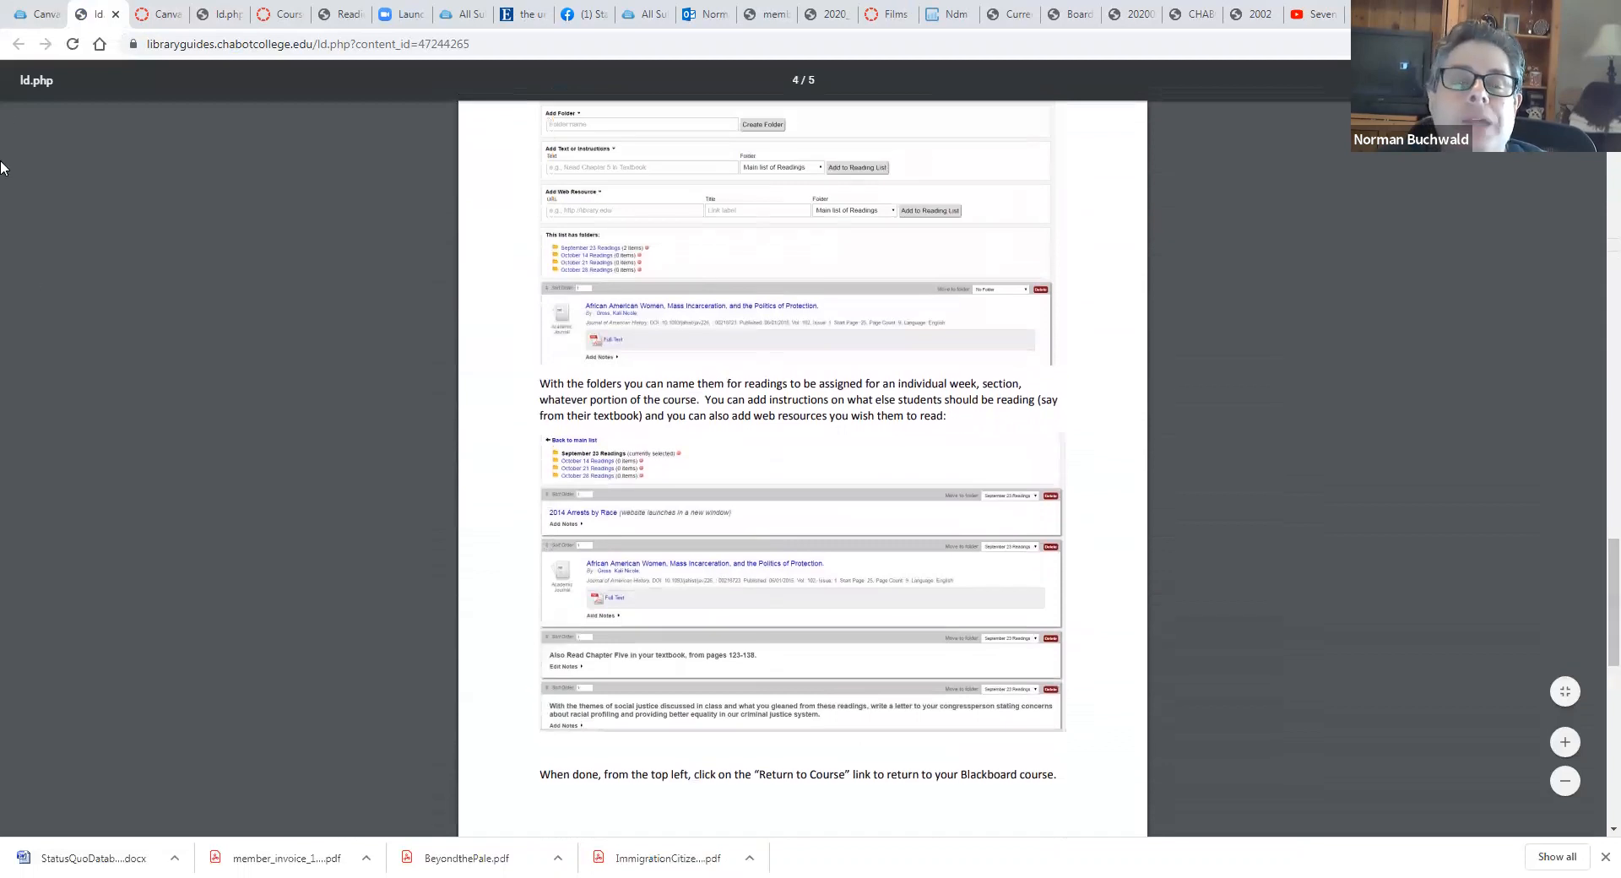
Step: Return to the Canvas course and reload the Curriculum Builder item from the blank redirect page
{"action": "left_click", "coordinate": [38, 14]}
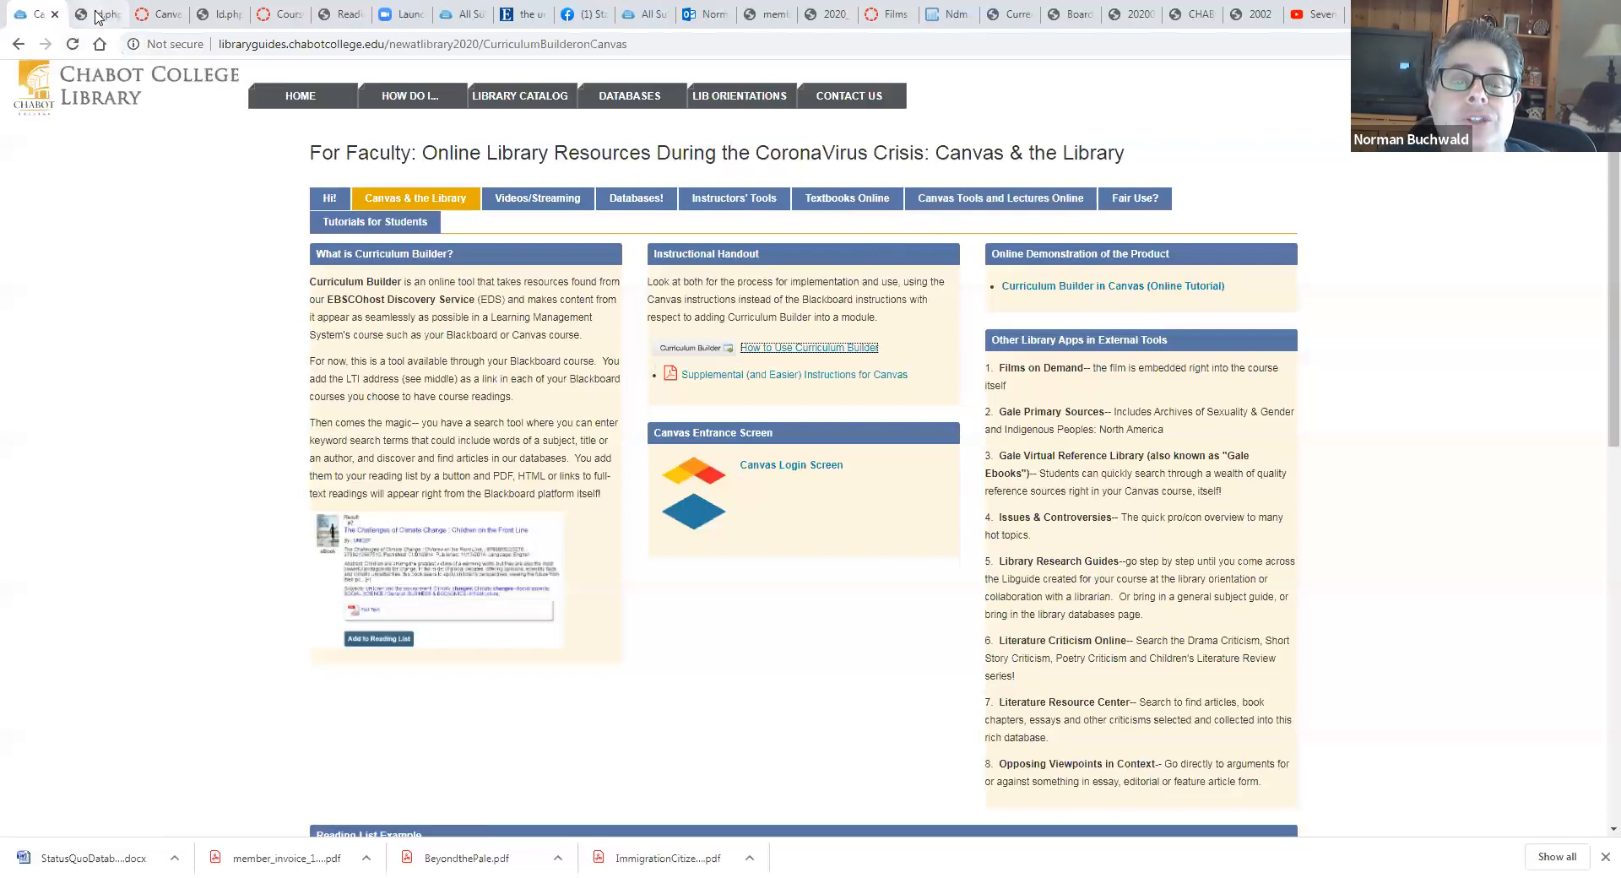
{"action": "left_click", "coordinate": [145, 14]}
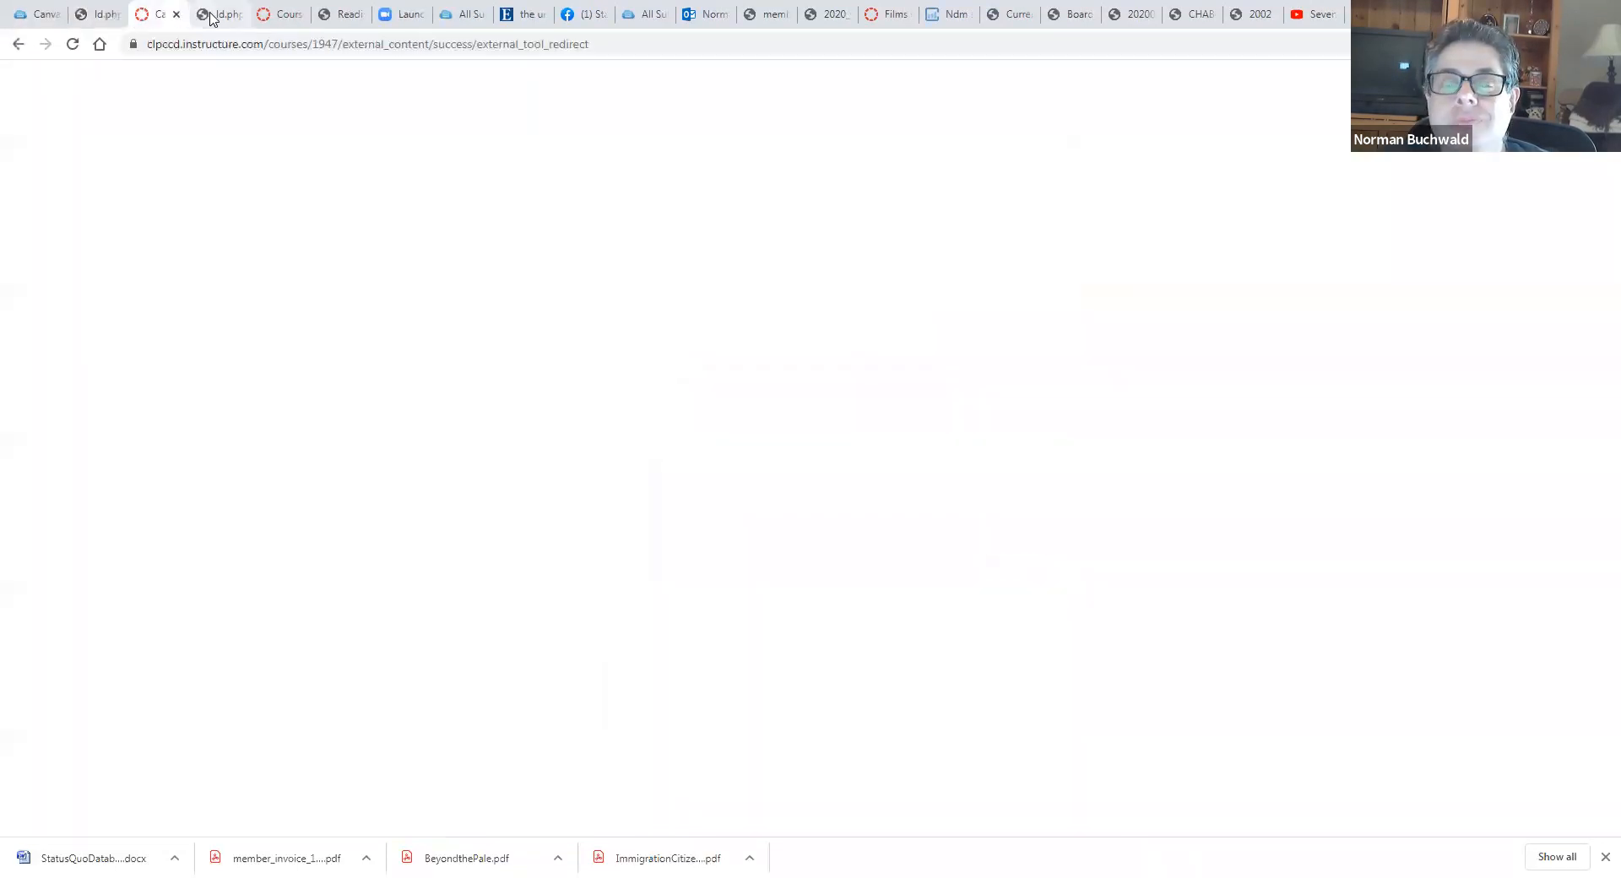
{"action": "left_click", "coordinate": [14, 47]}
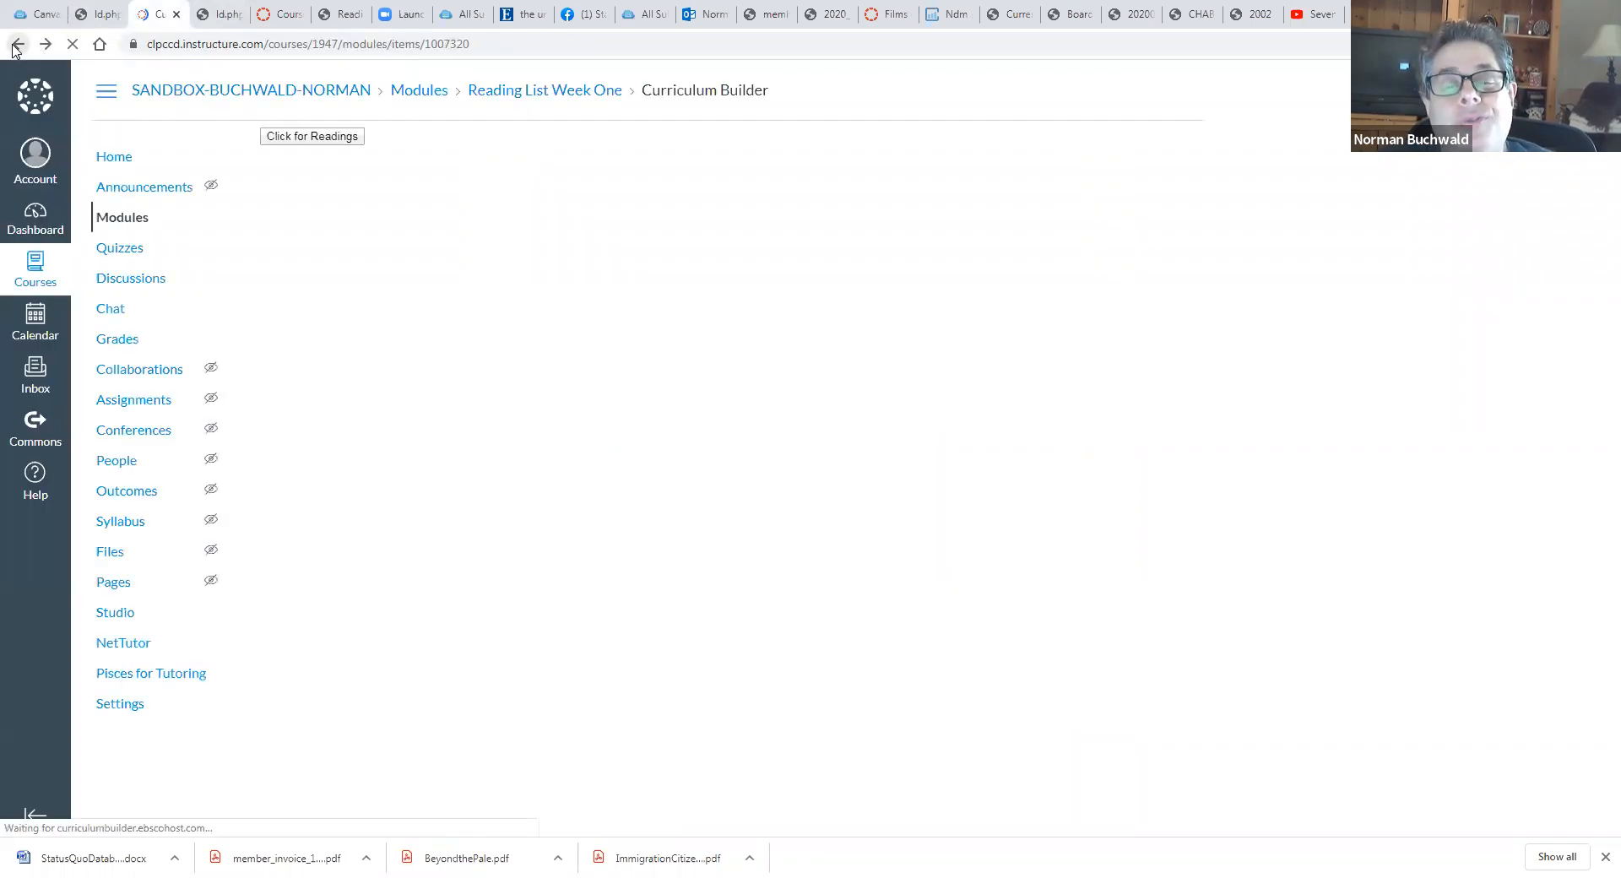
{"action": "left_click", "coordinate": [313, 138]}
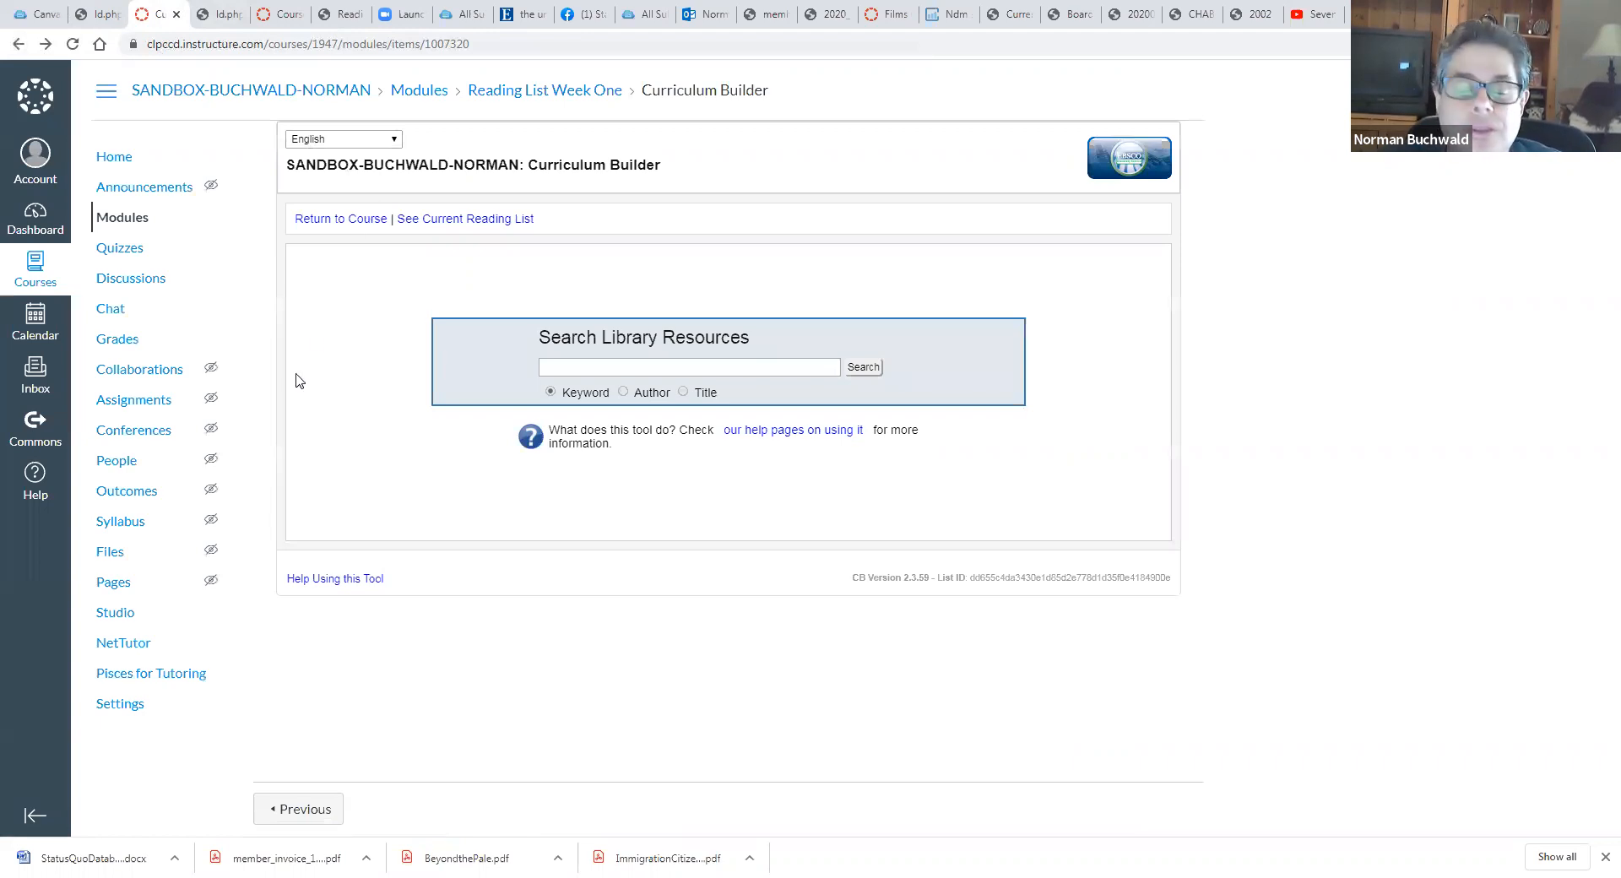
Step: Switch the course to Student View and open the Curriculum Builder item in the Reading List Week One module
{"action": "left_click", "coordinate": [118, 162]}
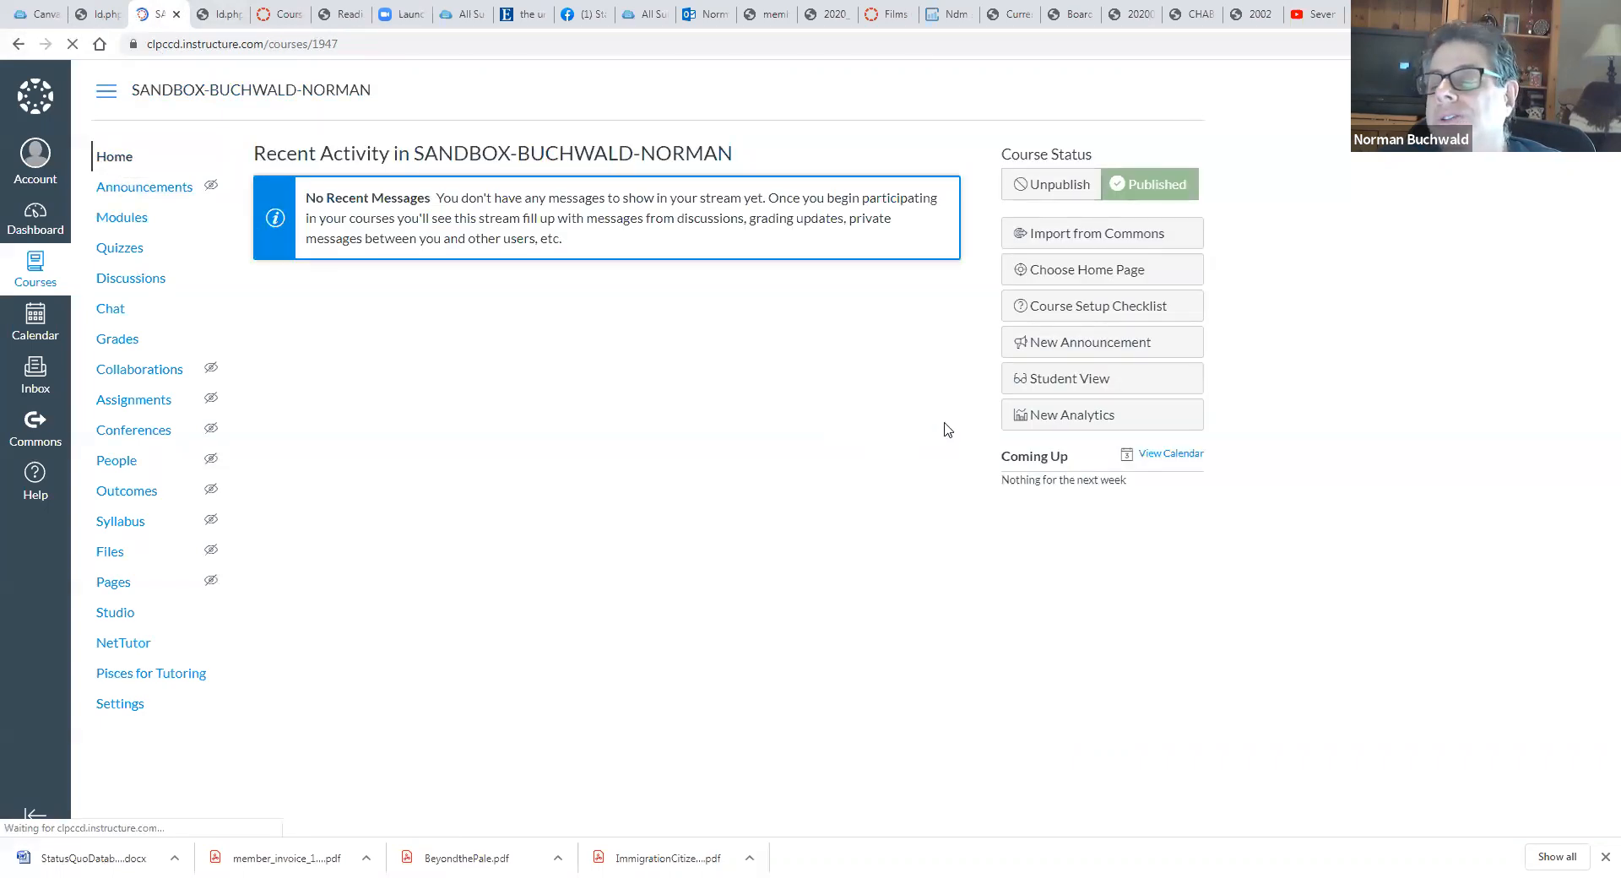
{"action": "left_click", "coordinate": [1047, 387]}
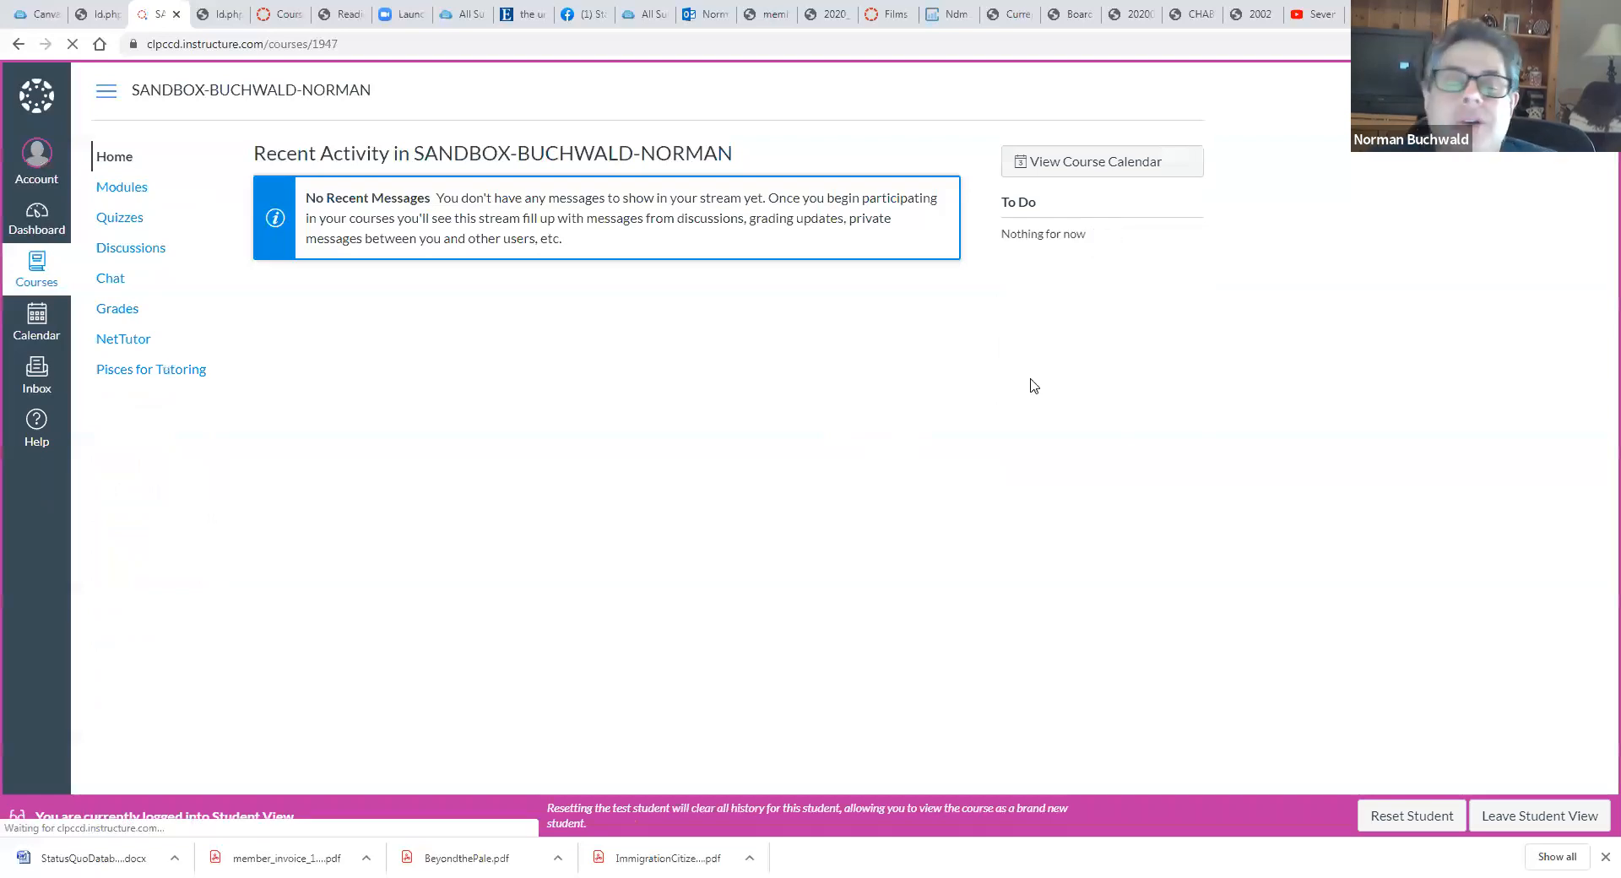
{"action": "left_click", "coordinate": [137, 188]}
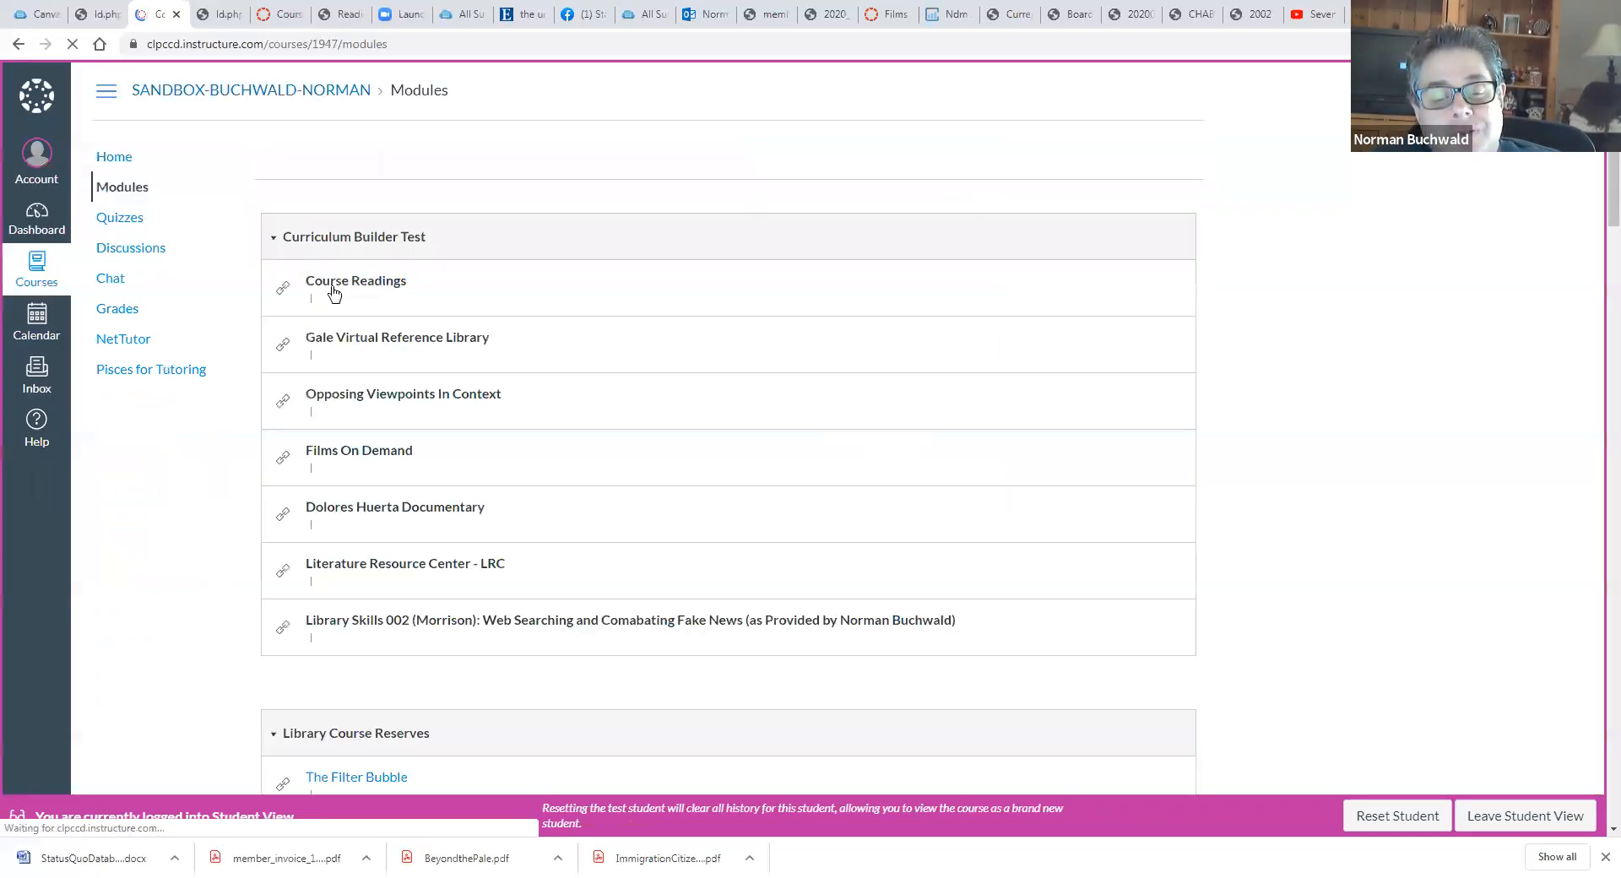
{"action": "scroll", "coordinate": [1598, 227], "scroll_direction": "down", "scroll_amount": 15}
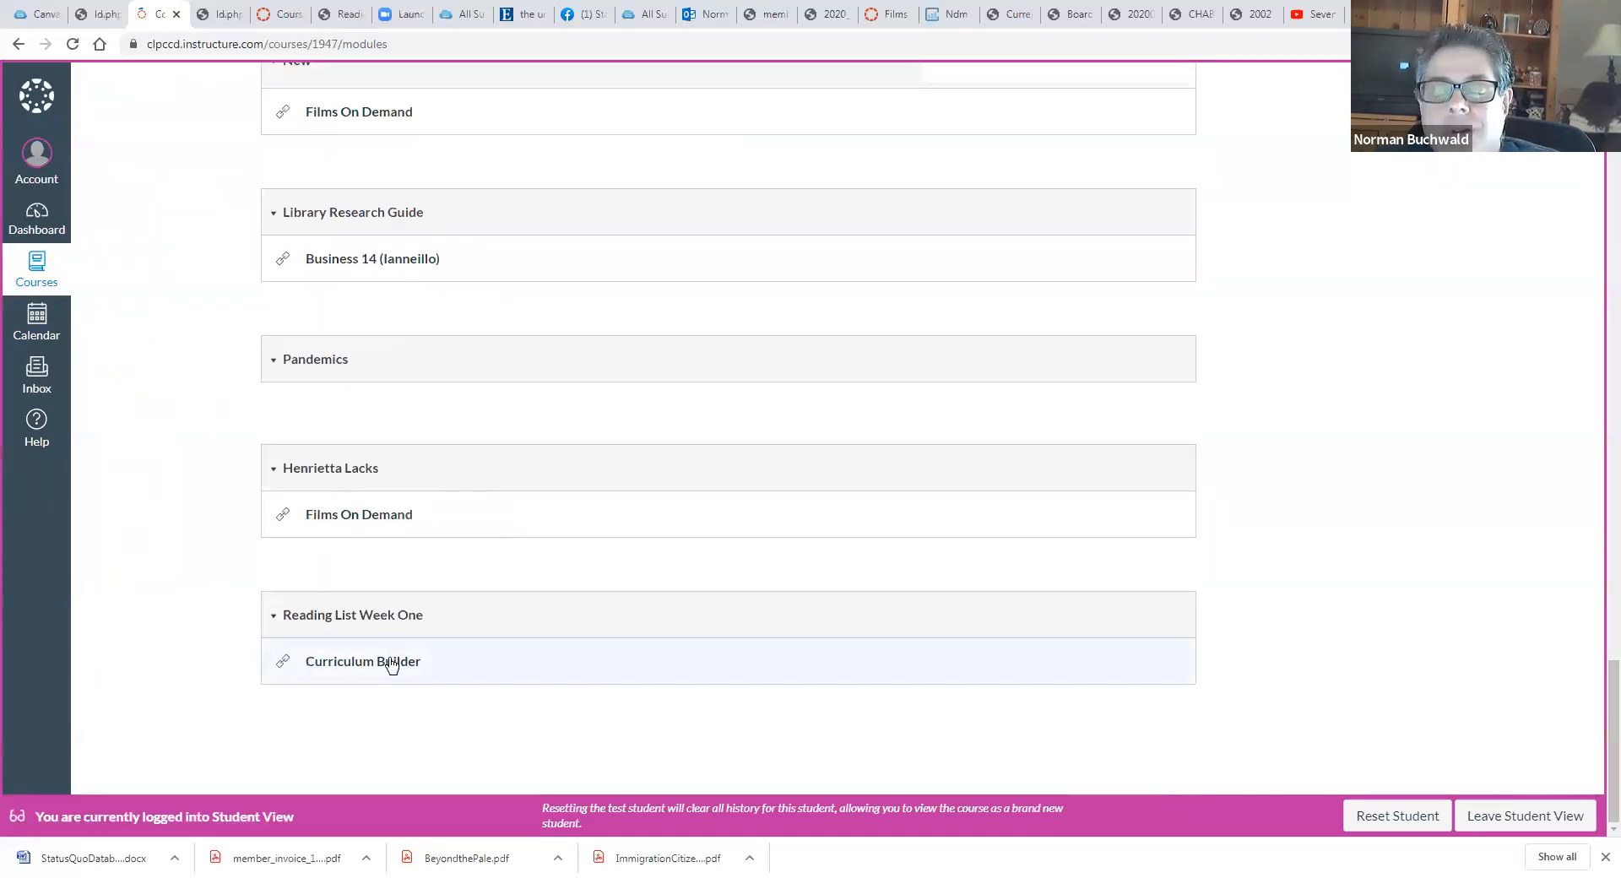
{"action": "left_click", "coordinate": [392, 664]}
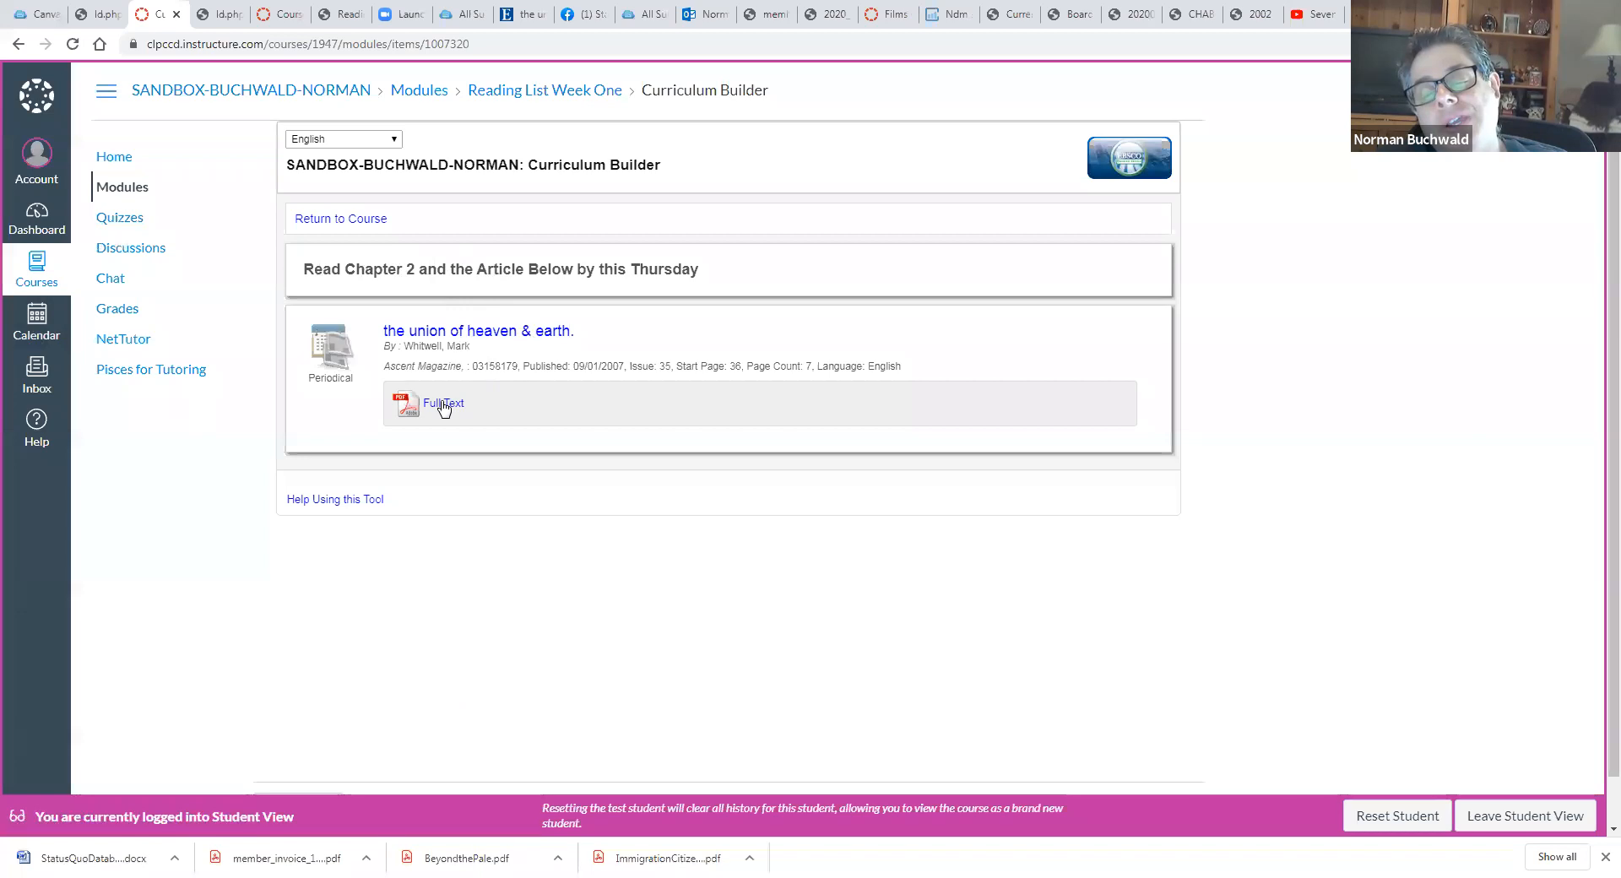
Step: Open the record for "the union of heaven & earth" as a student, view its PDF full text and highlight the PDF's address
{"action": "left_click", "coordinate": [447, 331]}
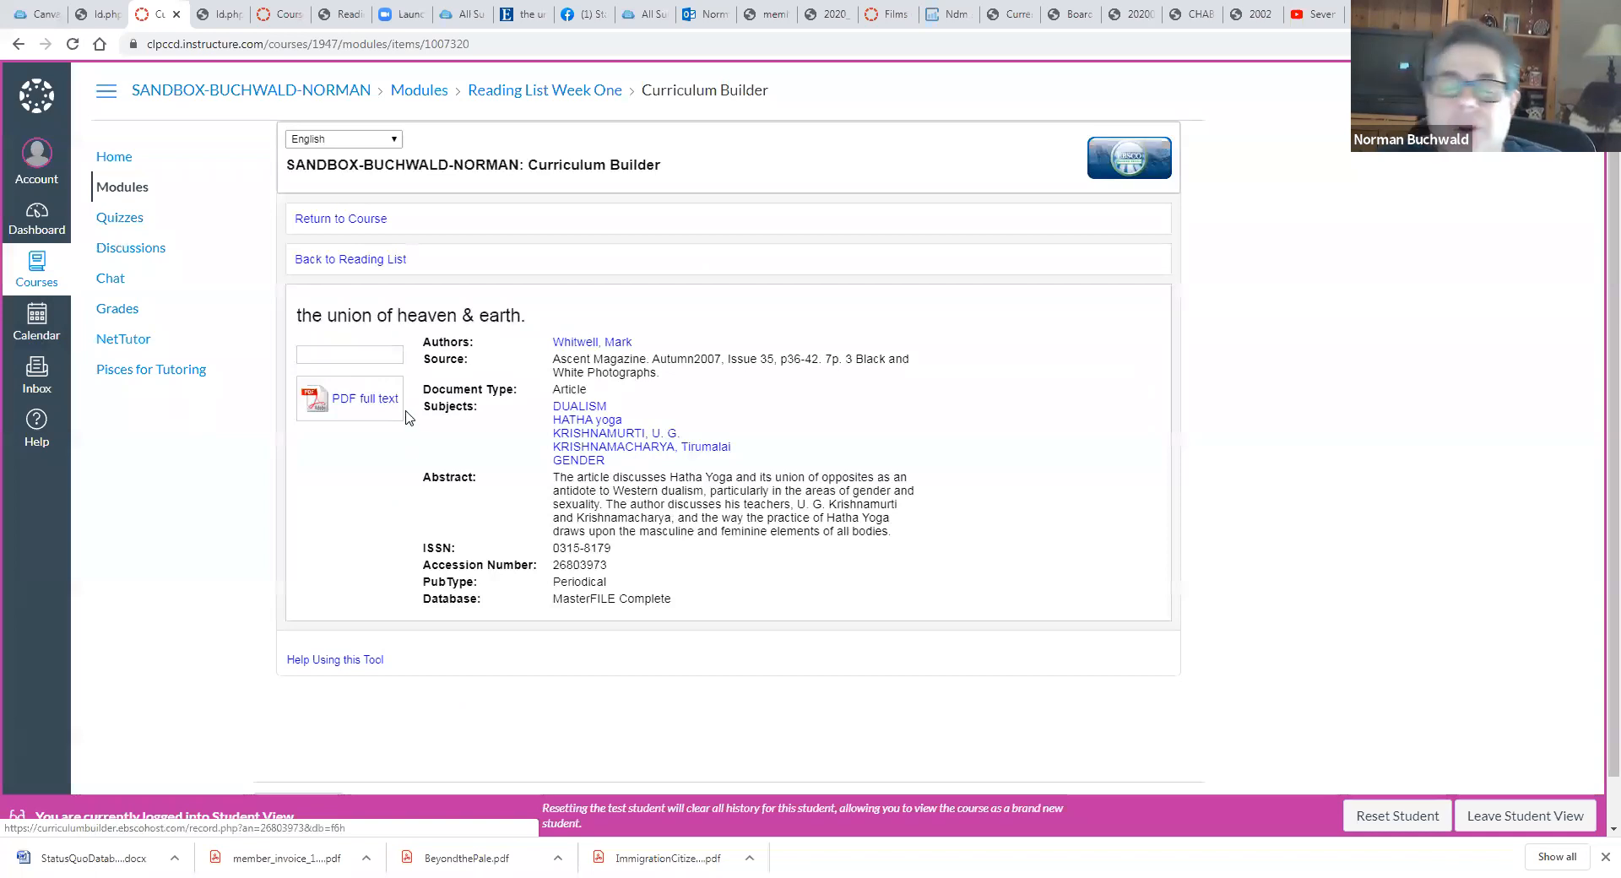
{"action": "left_click", "coordinate": [361, 399]}
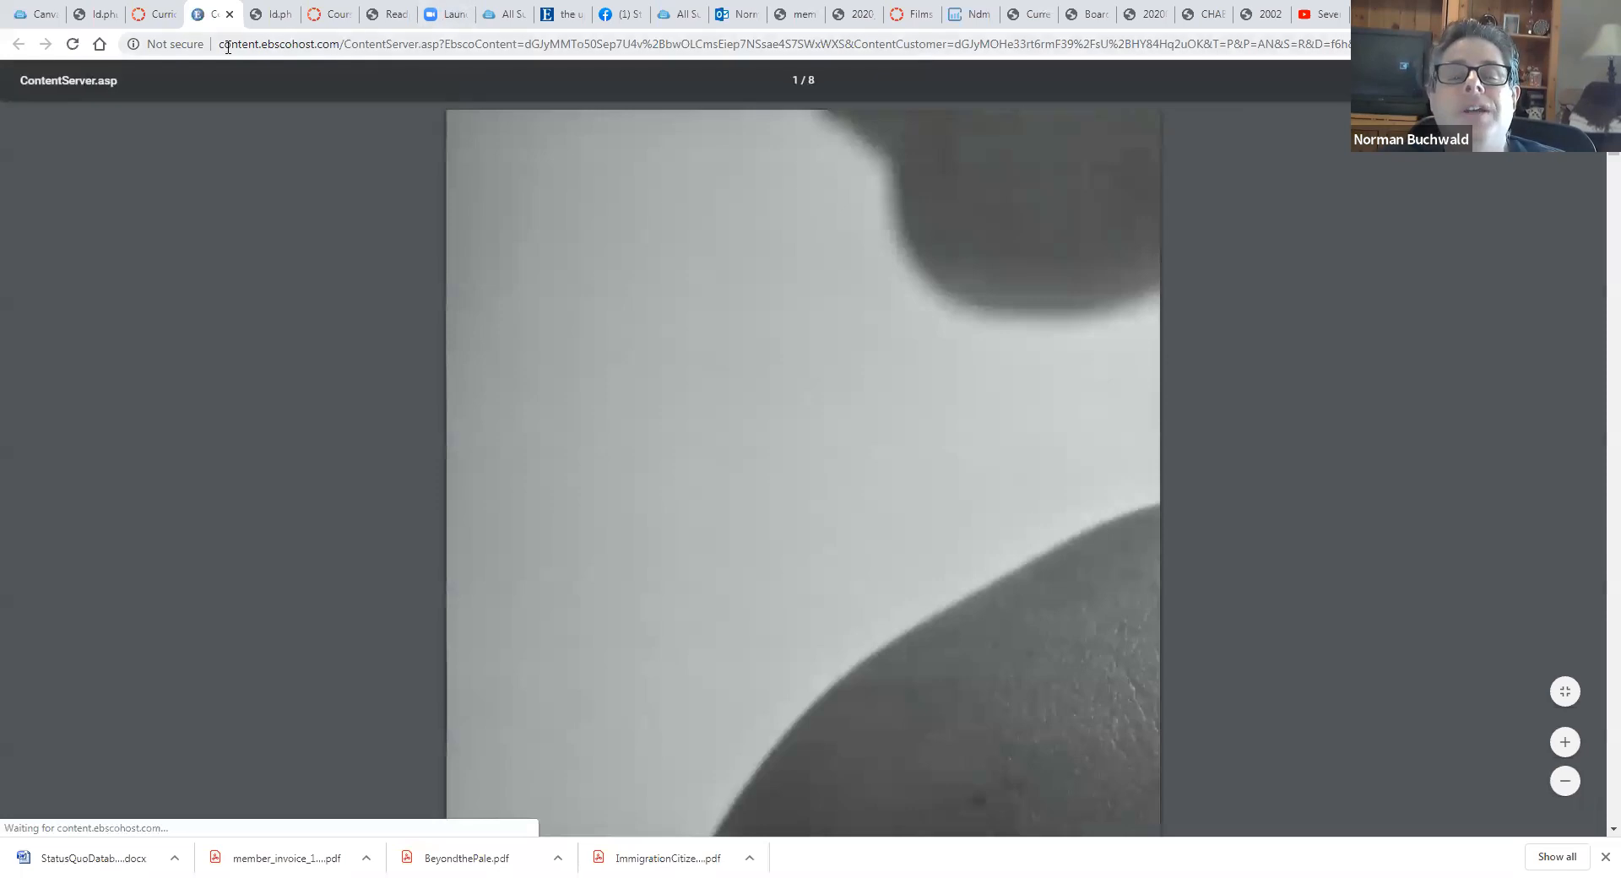
{"action": "left_click", "coordinate": [345, 33]}
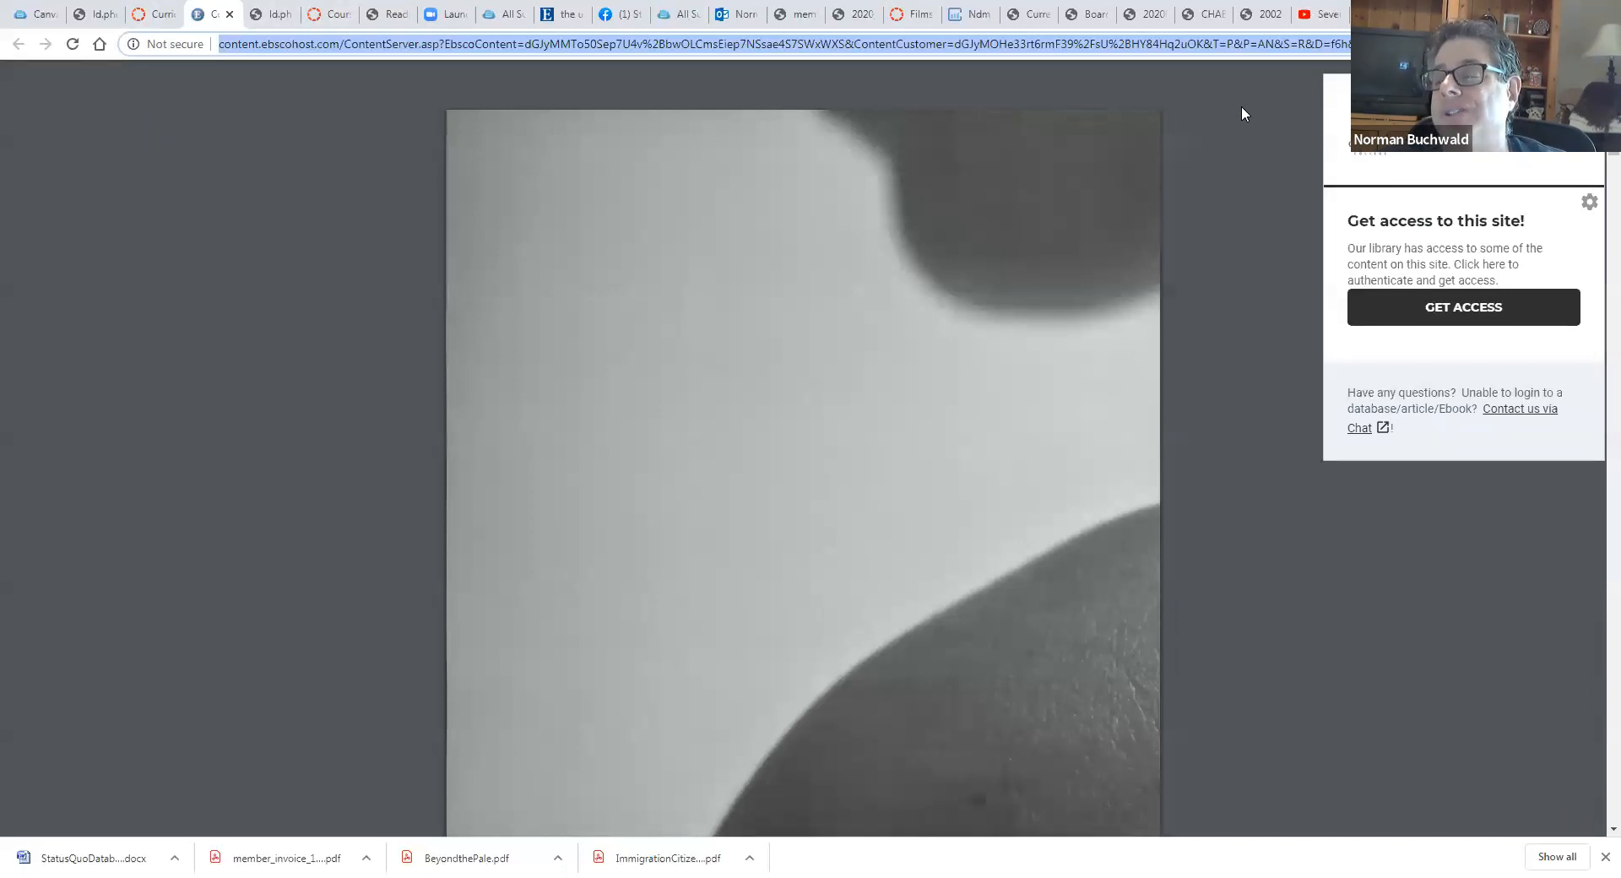
Step: Return to the library guide and open the Library Research Assistance page by way of the Chabot College Library home page
{"action": "left_click", "coordinate": [154, 14]}
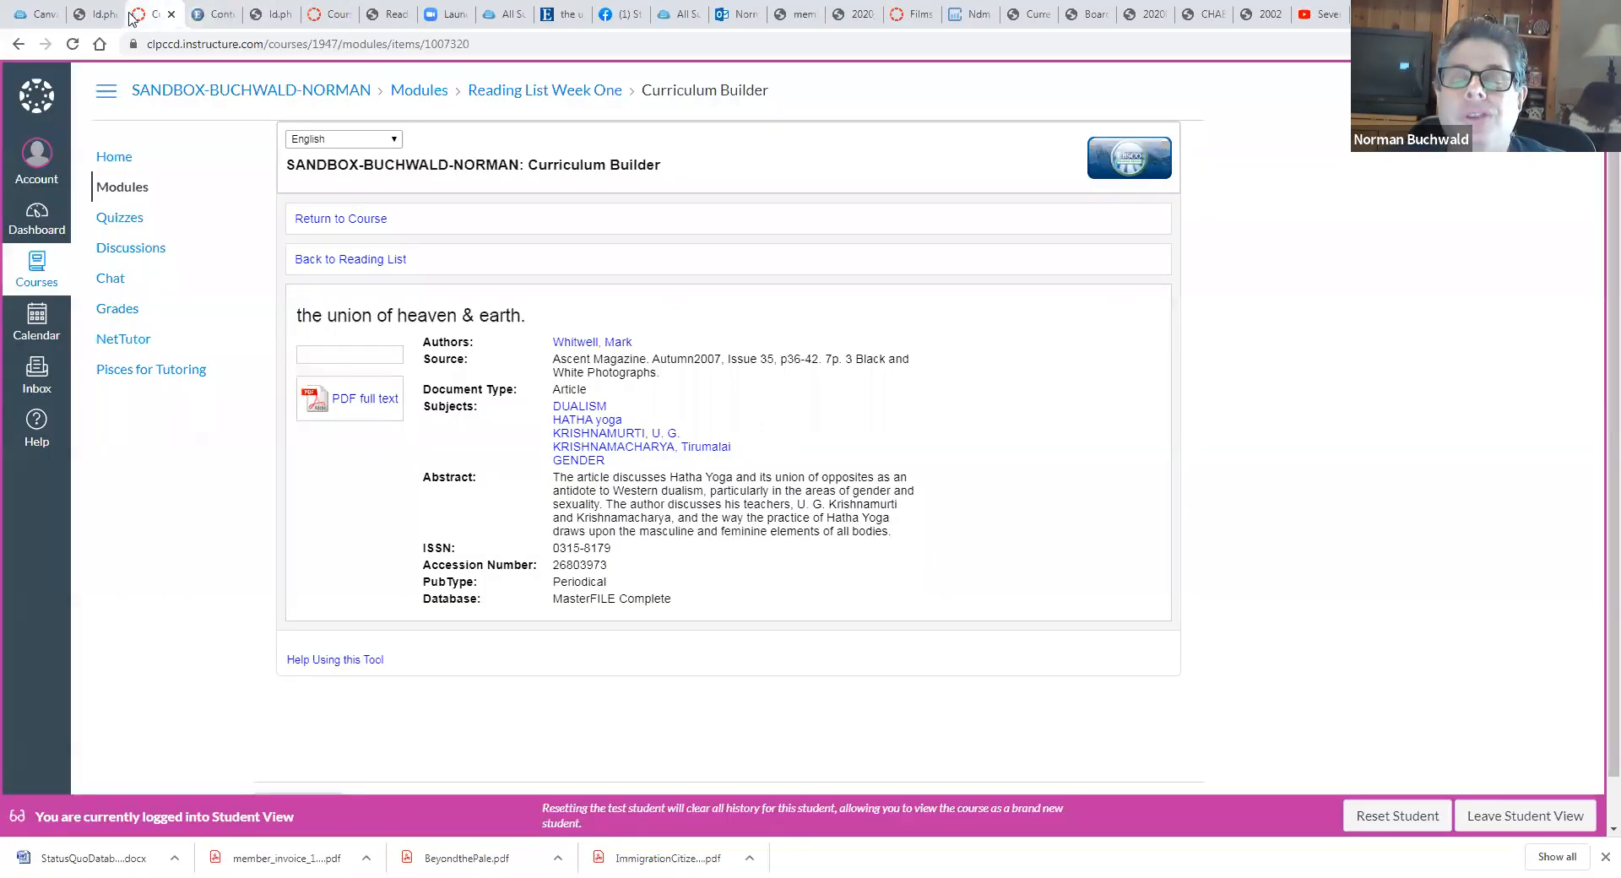
{"action": "left_click", "coordinate": [116, 19]}
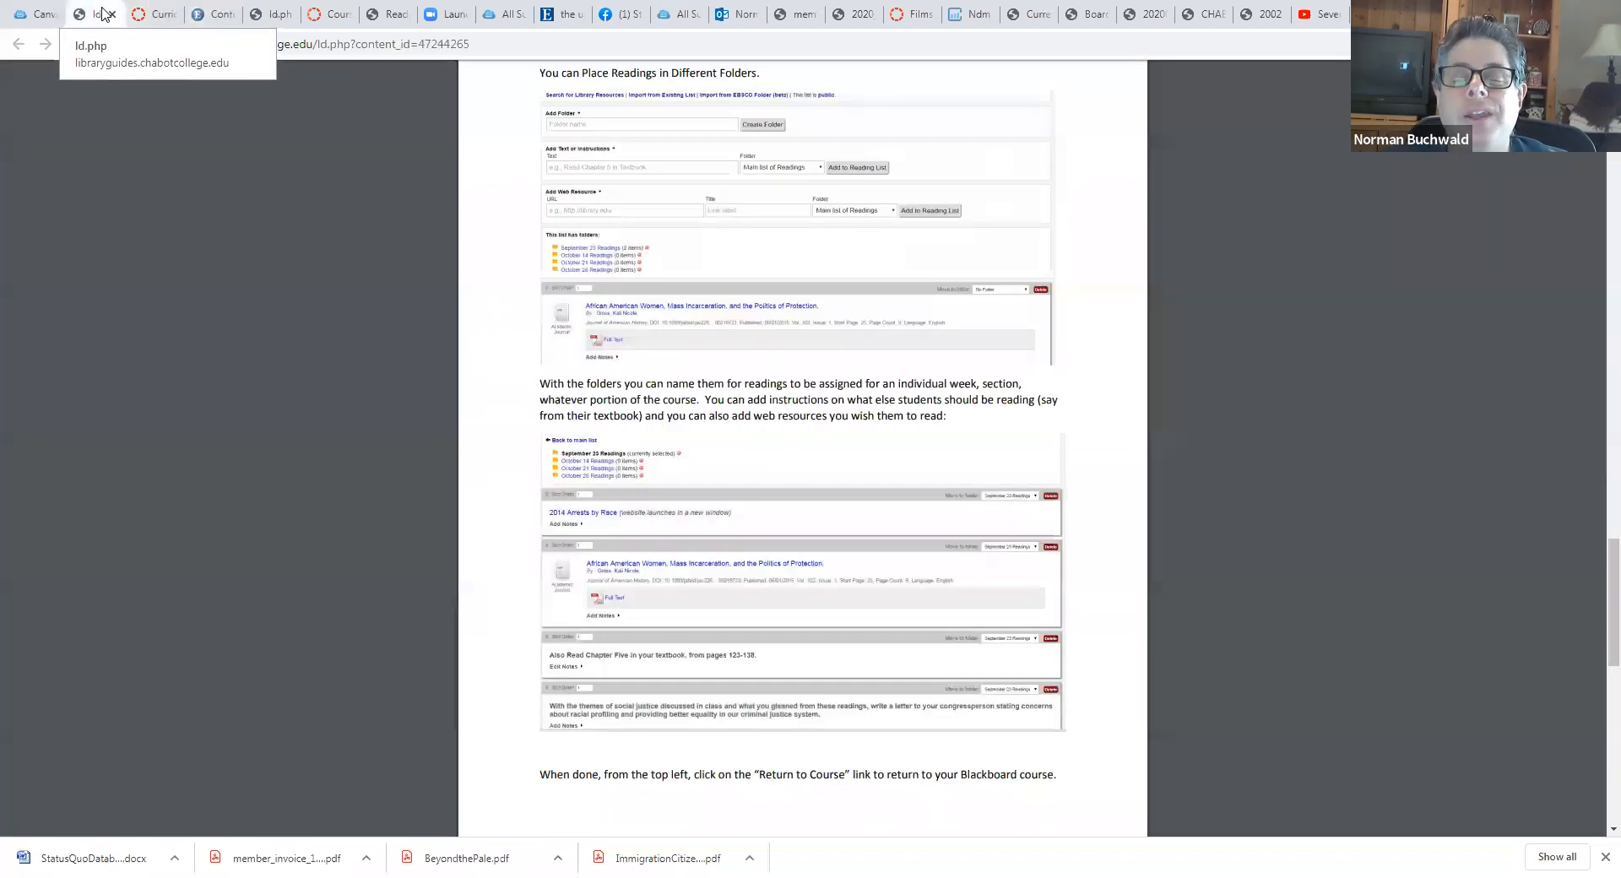
{"action": "left_click", "coordinate": [40, 10]}
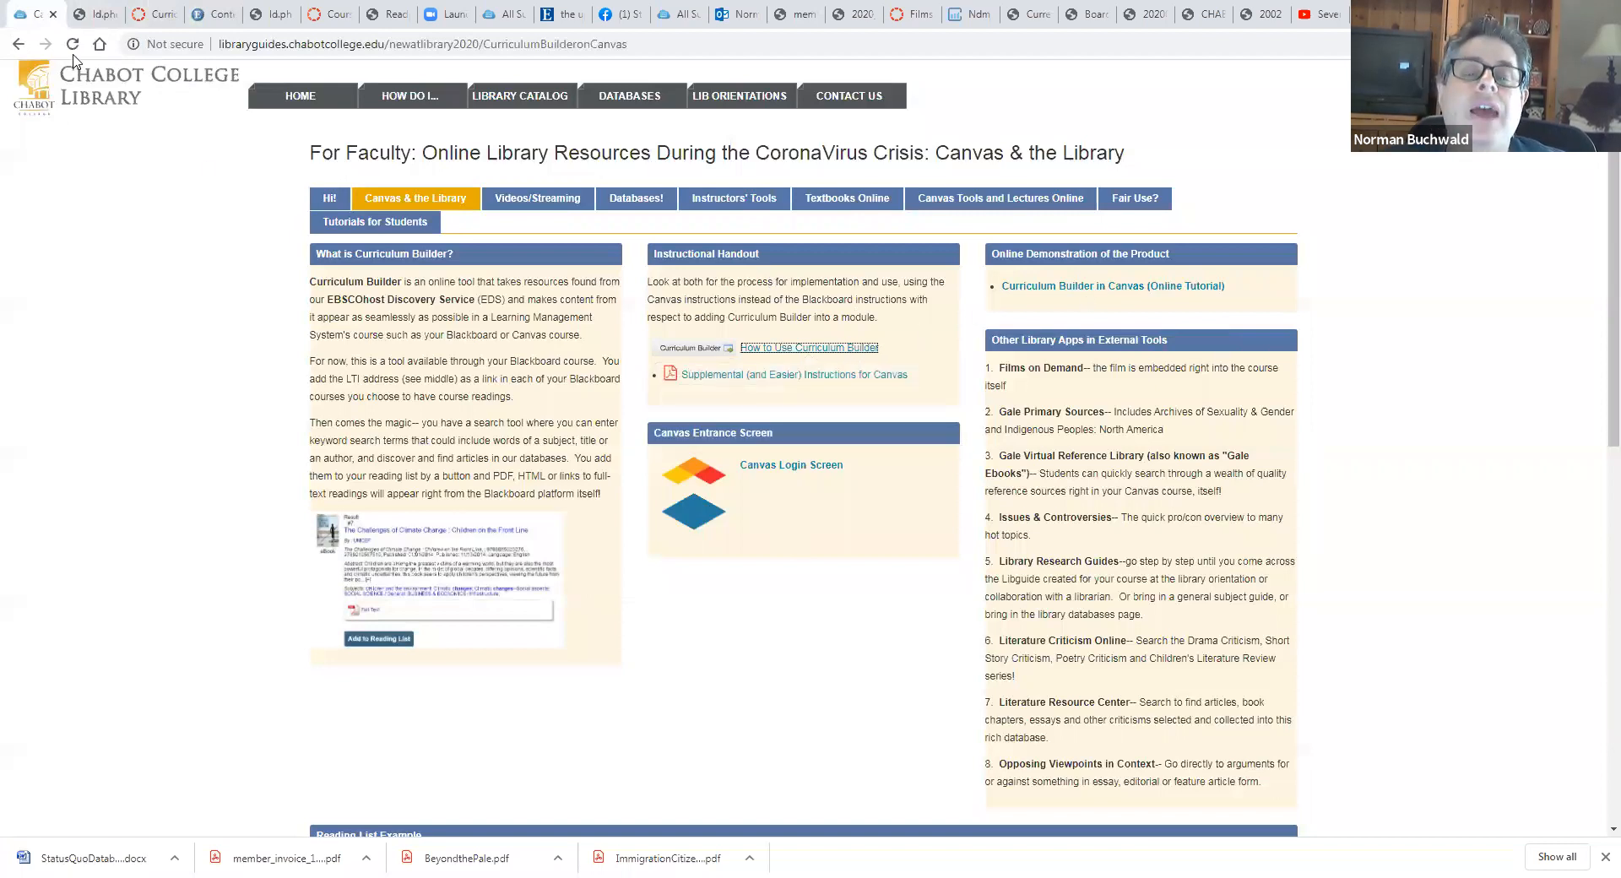
{"action": "left_click", "coordinate": [100, 45]}
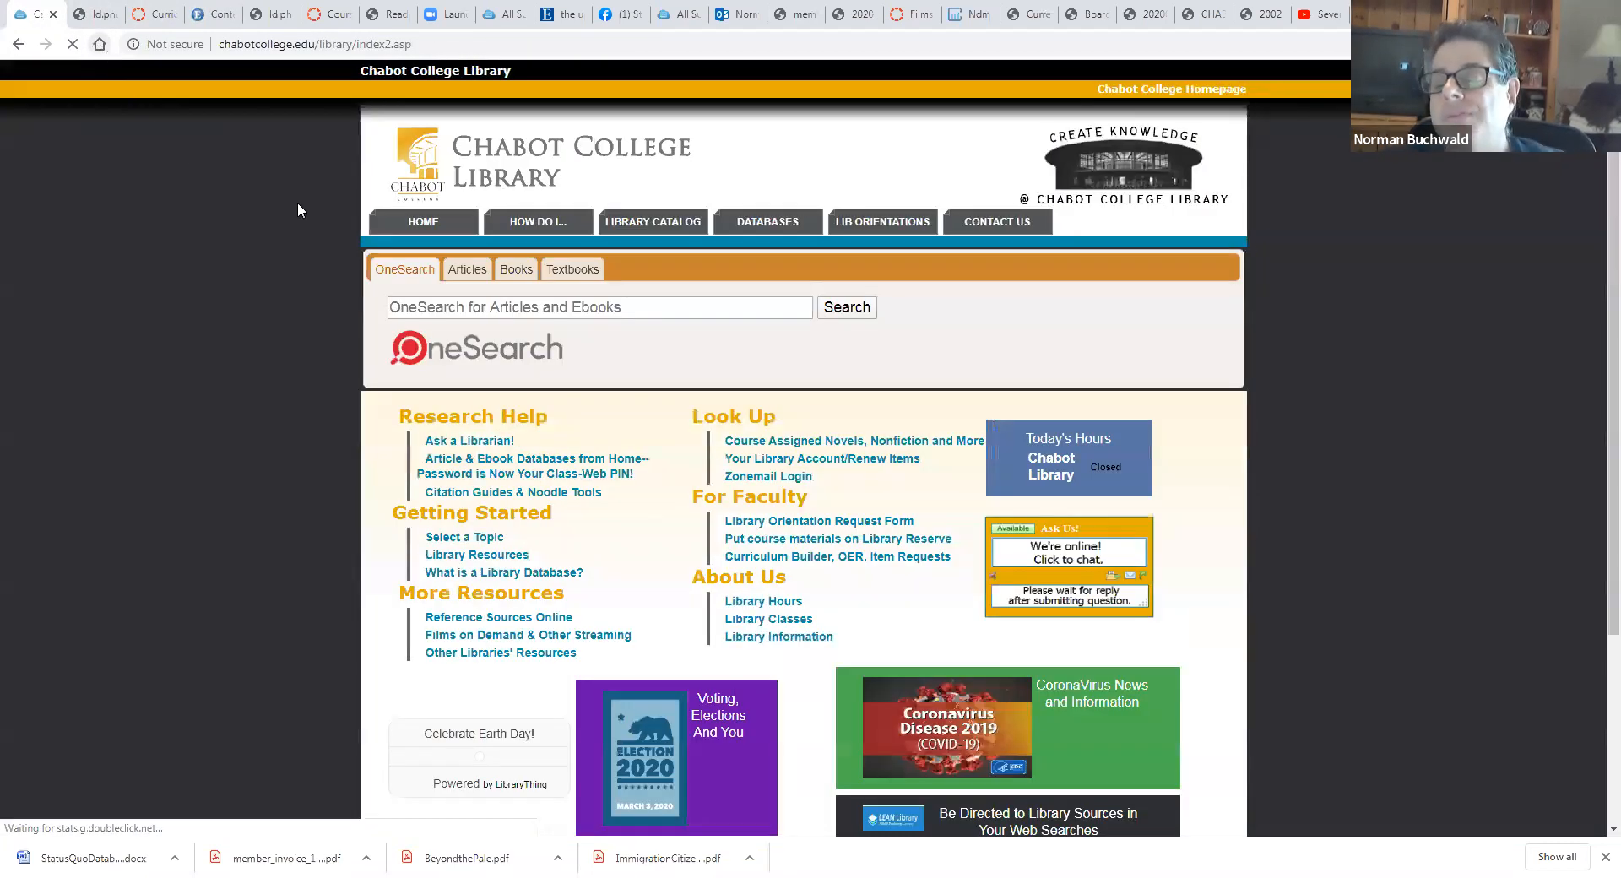
{"action": "left_click", "coordinate": [1064, 544]}
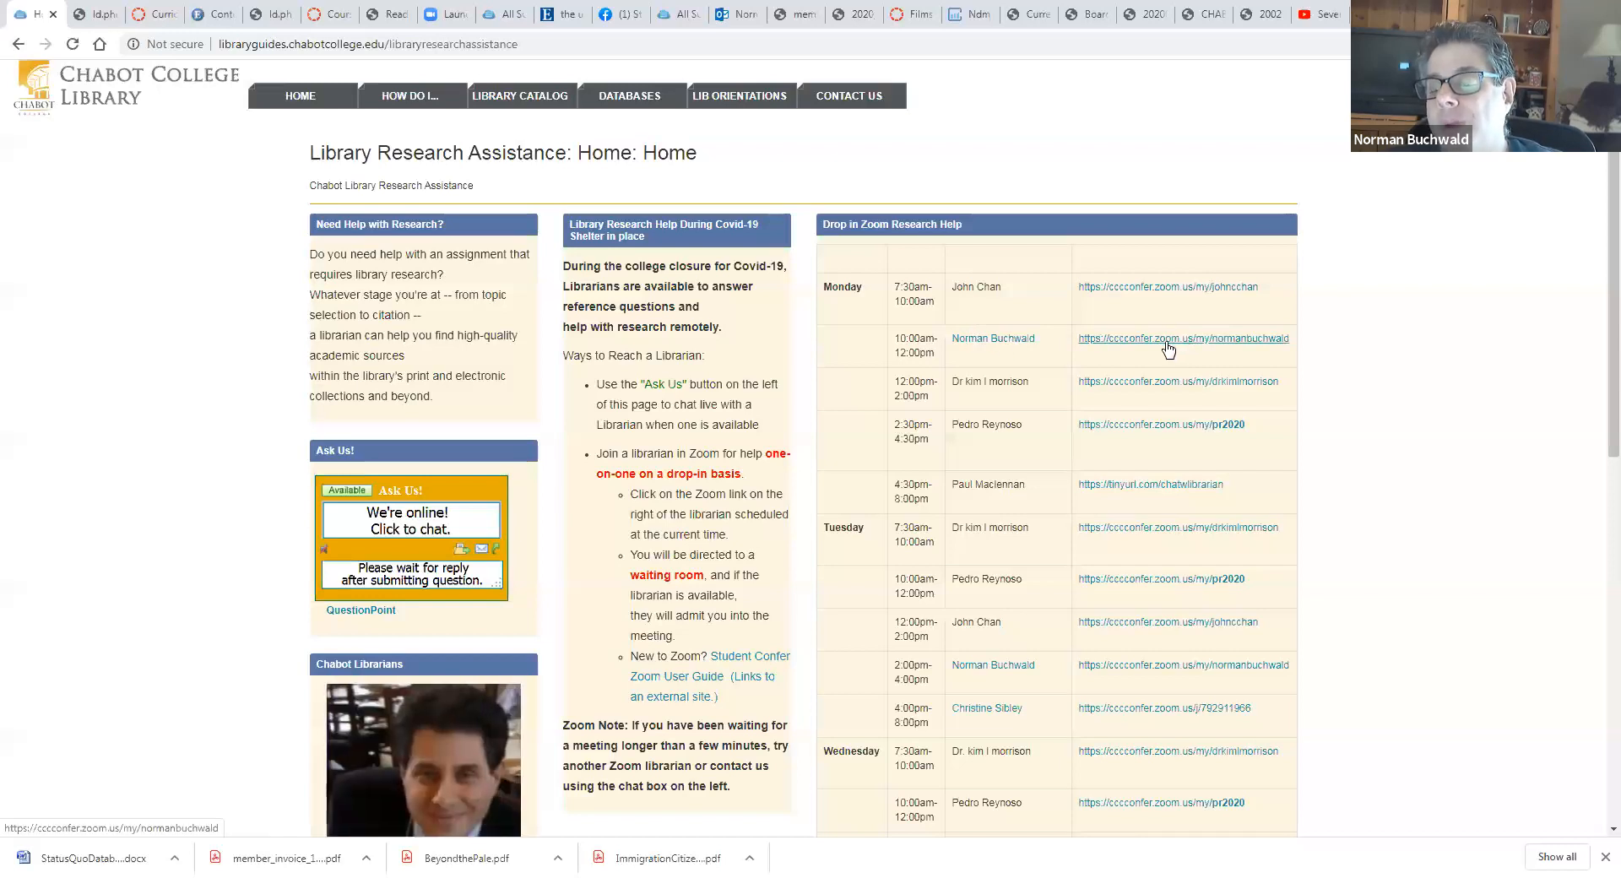
Step: Look through the Drop in Zoom Research Help schedule and the ways to reach a librarian
{"action": "scroll", "coordinate": [1598, 518], "scroll_direction": "down", "scroll_amount": 4}
{"action": "scroll", "coordinate": [1596, 524], "scroll_direction": "down", "scroll_amount": 2}
{"action": "scroll", "coordinate": [1594, 528], "scroll_direction": "up", "scroll_amount": 6}
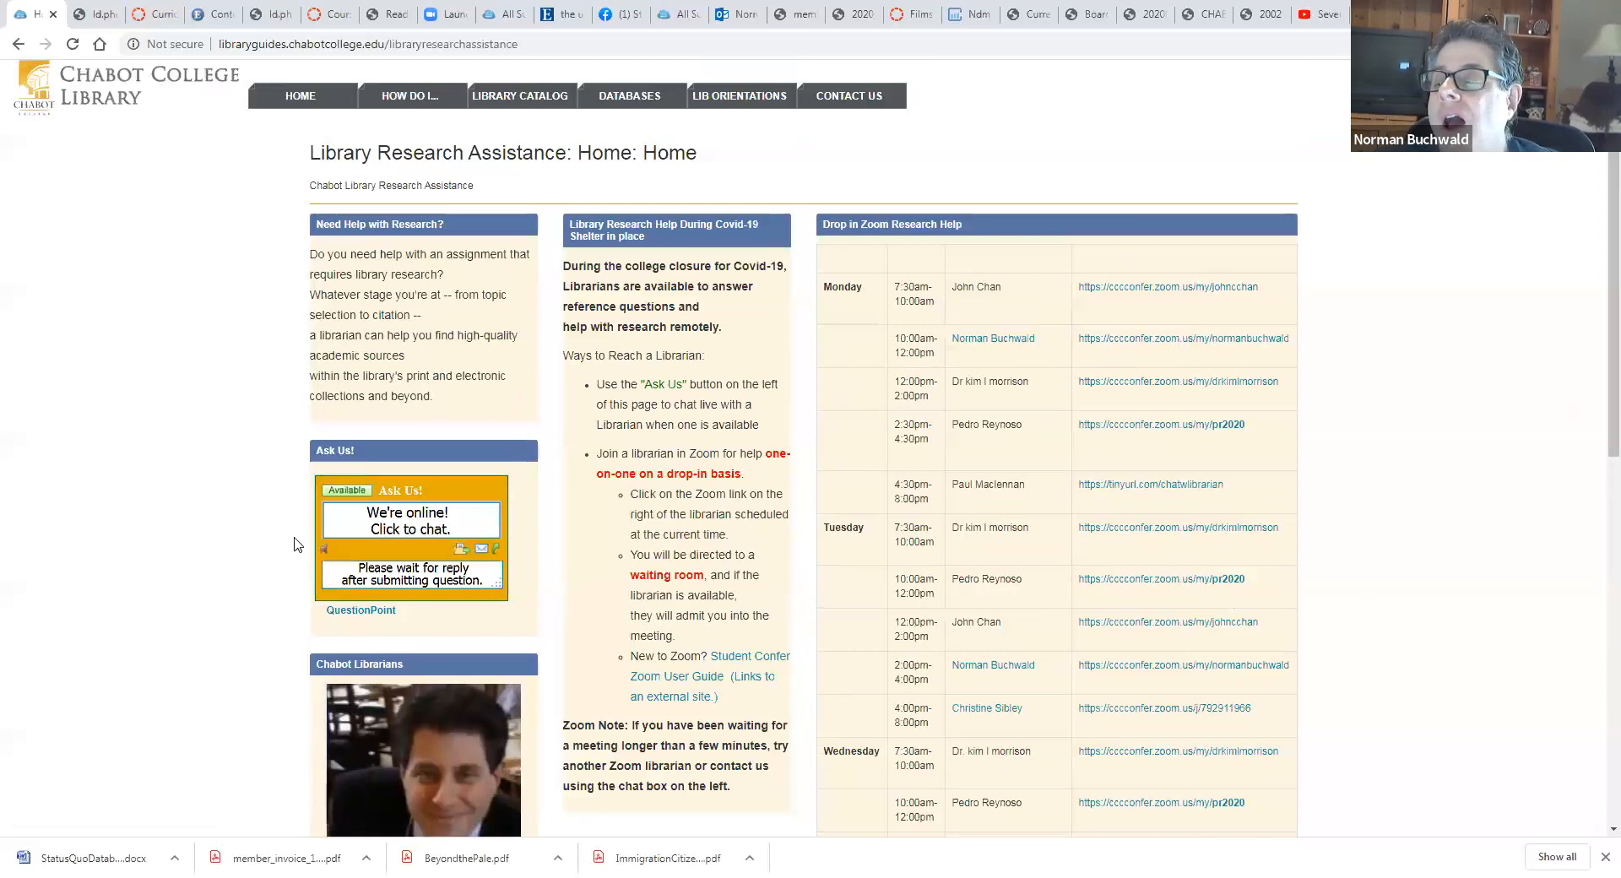
{"action": "scroll", "coordinate": [1599, 405], "scroll_direction": "down", "scroll_amount": 4}
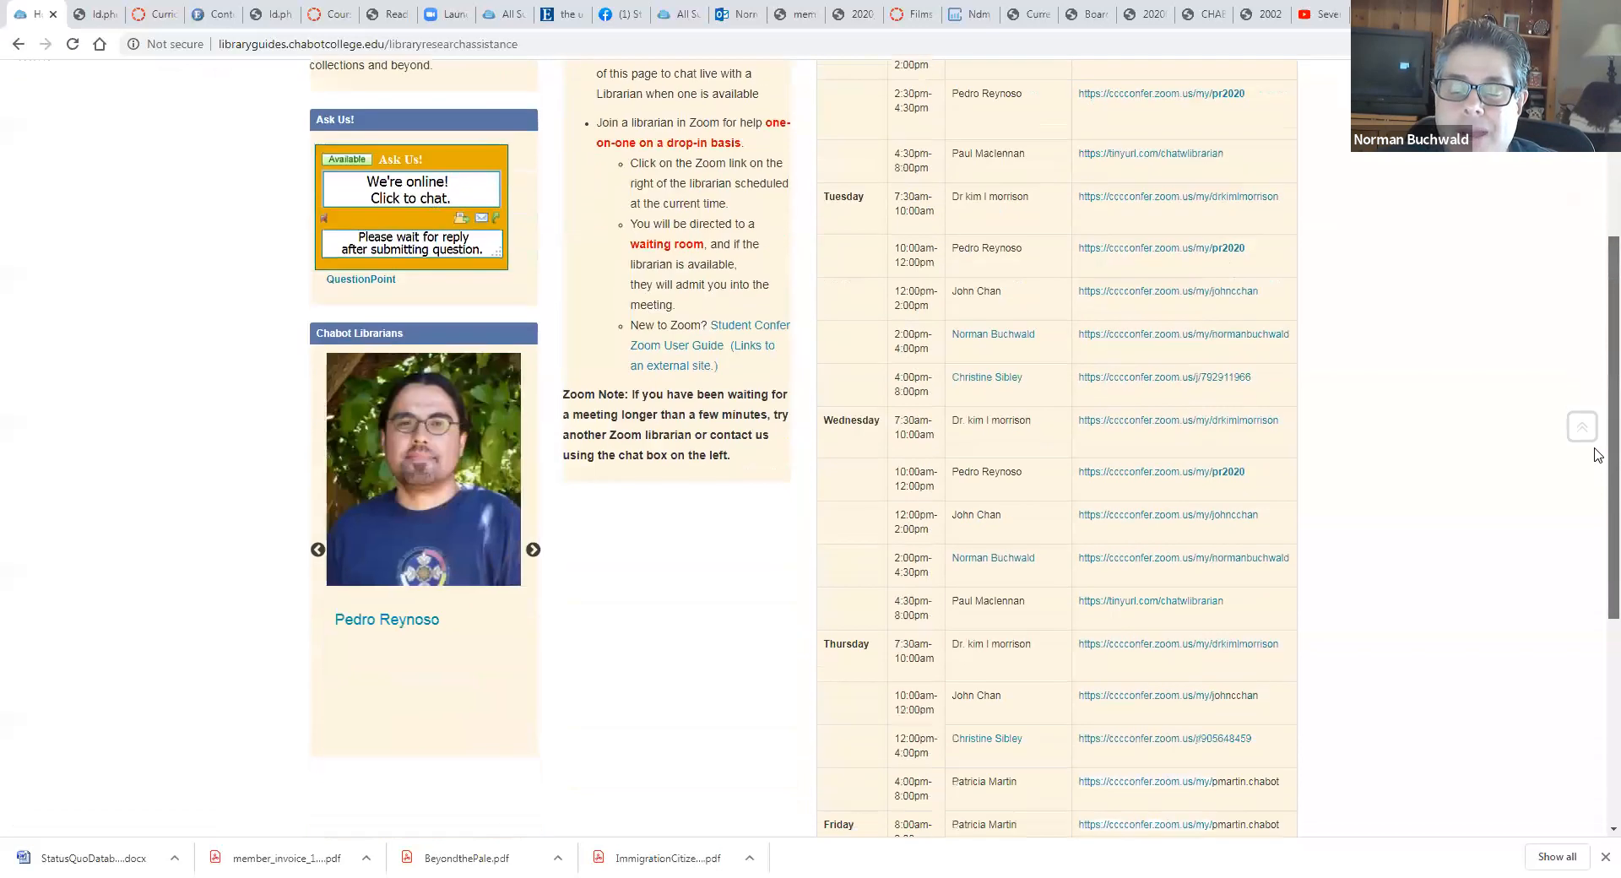
Step: Open the profile of the Tuesday 2:00pm-4:00pm librarian, highlight part of the name and return to the article record in Canvas
{"action": "left_click", "coordinate": [980, 339]}
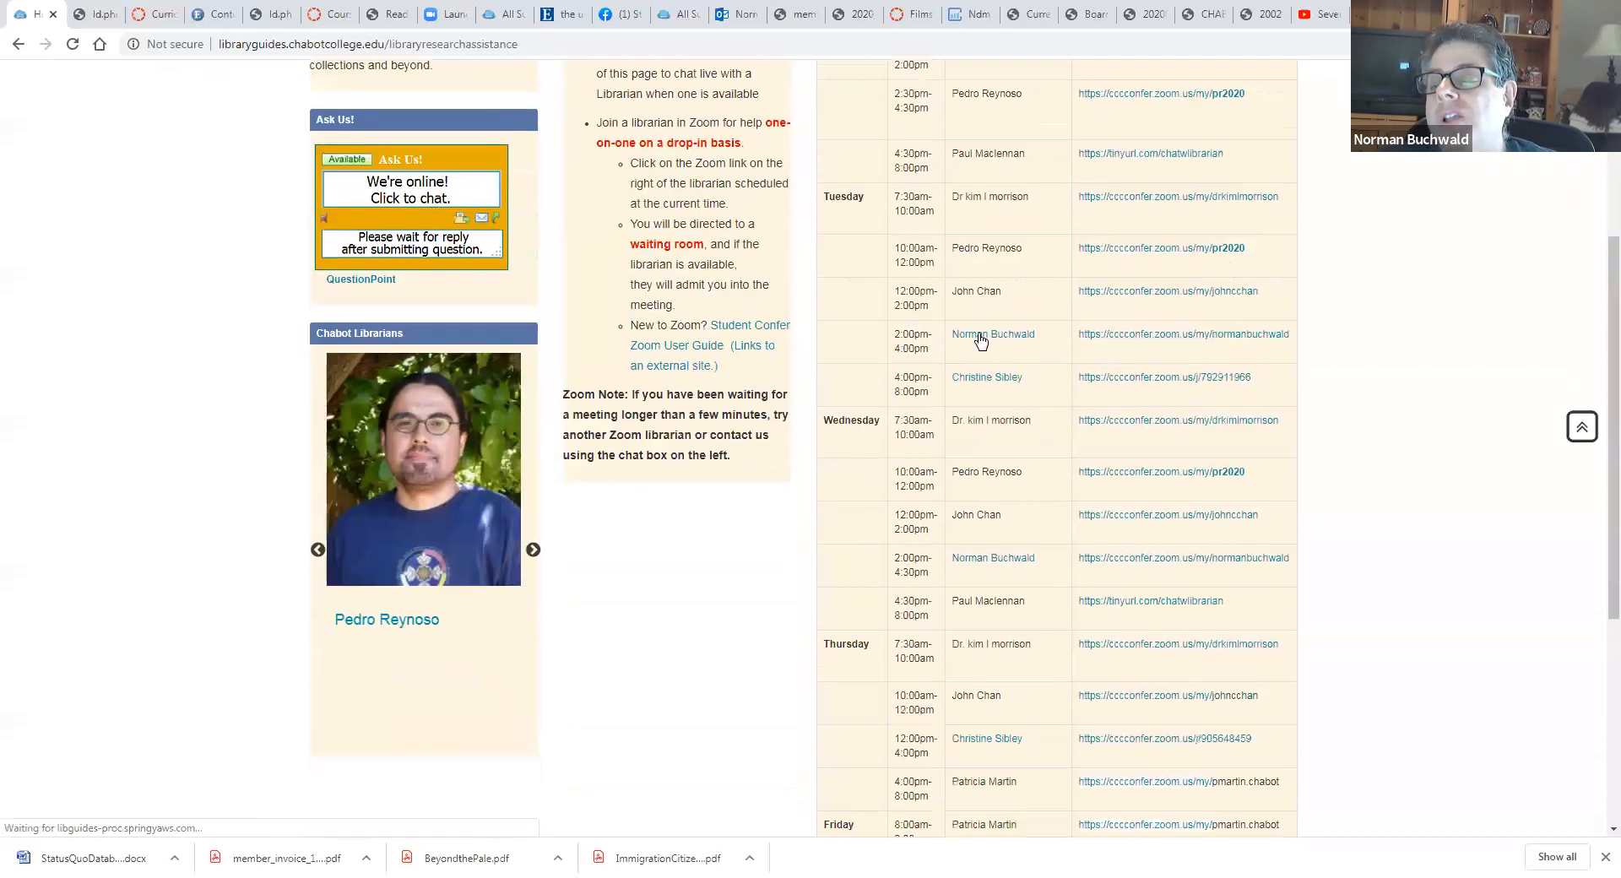
{"action": "left_click", "coordinate": [979, 340]}
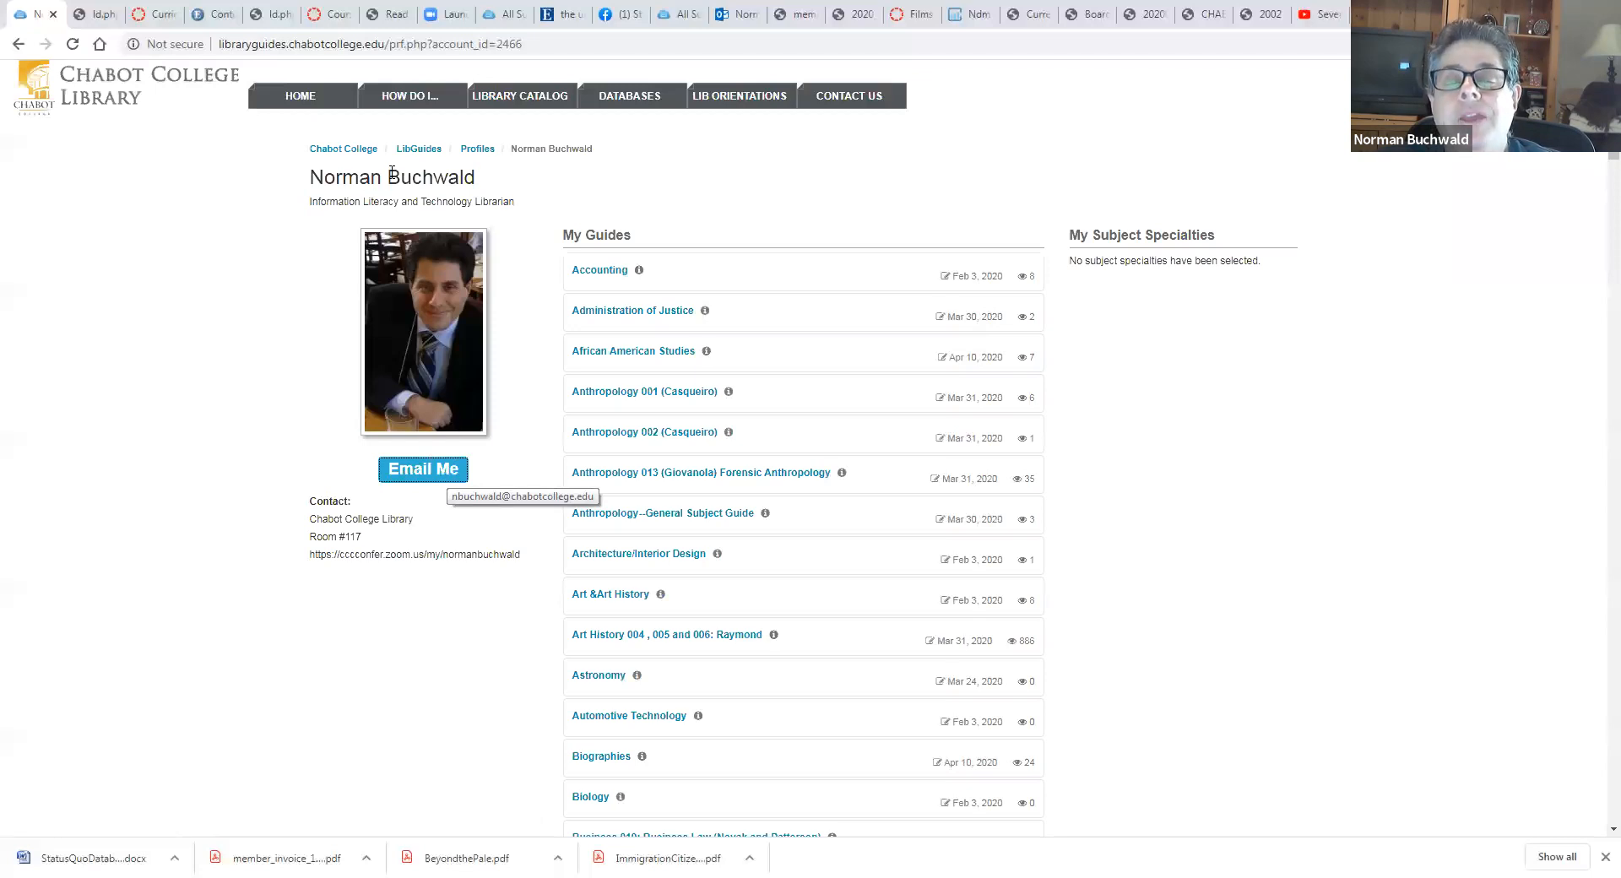
{"action": "left_click_drag", "start_coordinate": [411, 177], "coordinate": [496, 184]}
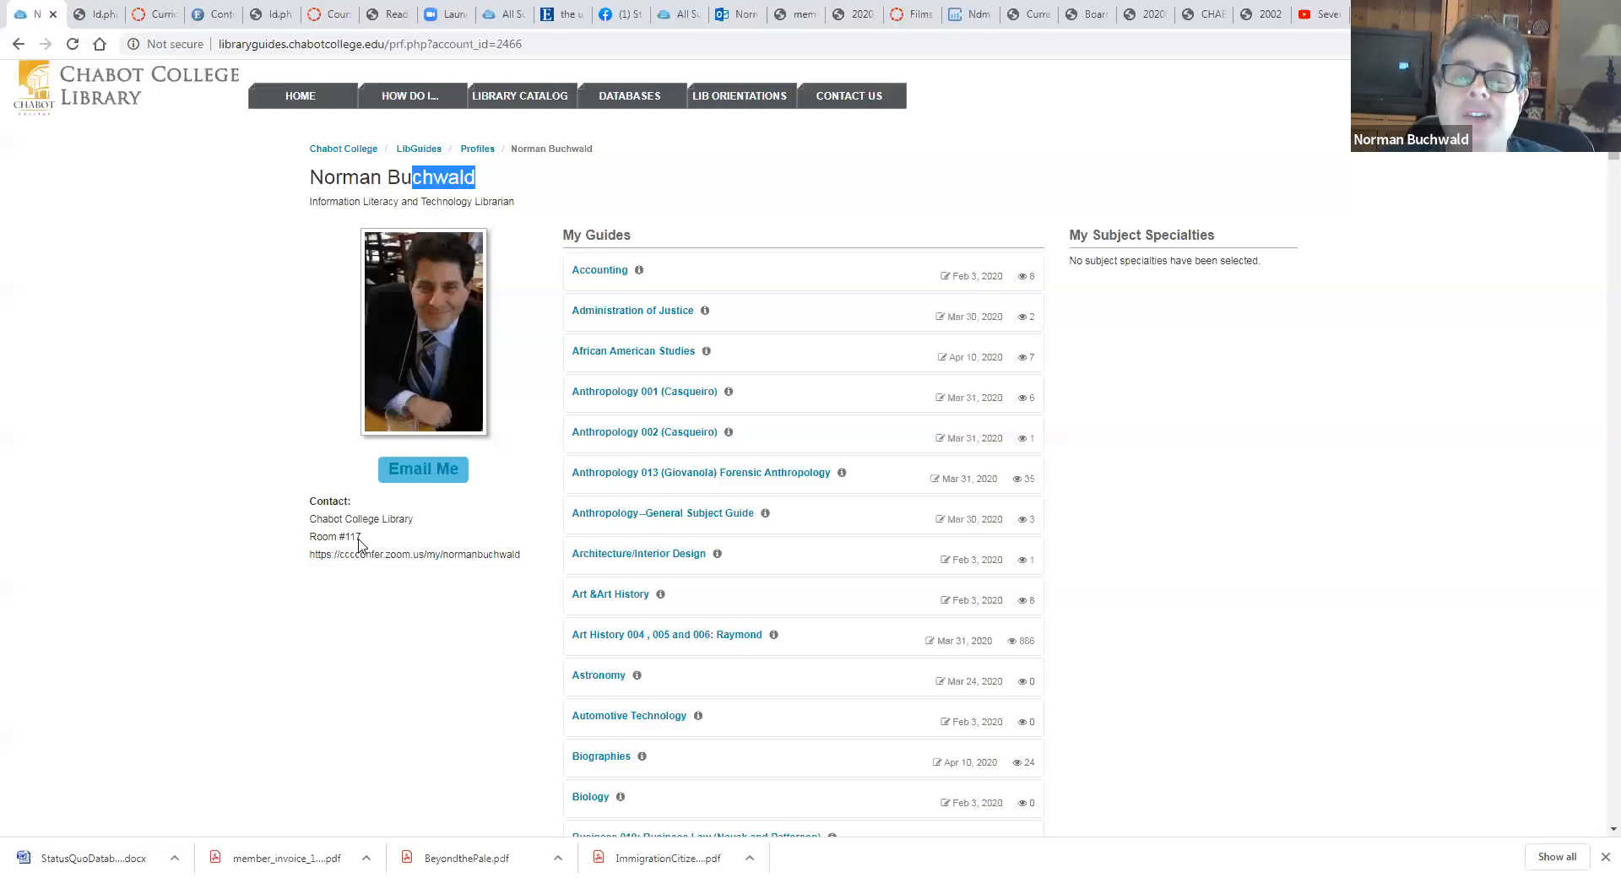
{"action": "left_click", "coordinate": [148, 11]}
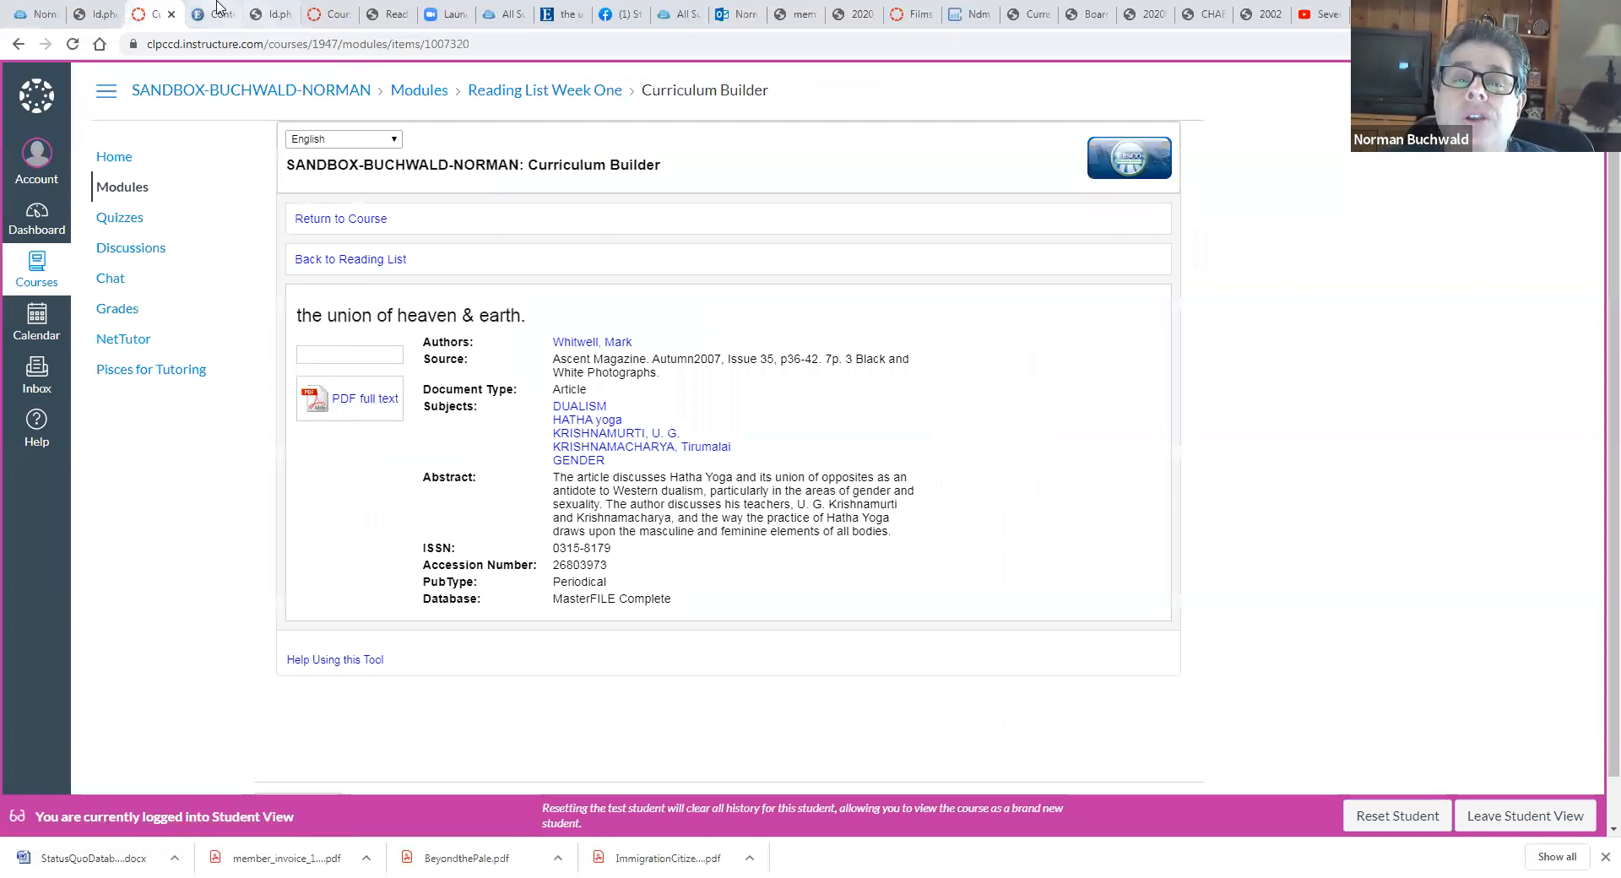
Step: Return to the Chabot College Library home page, show the OneSearch field and open the library's article databases page
{"action": "left_click", "coordinate": [189, 9]}
{"action": "left_click", "coordinate": [99, 44]}
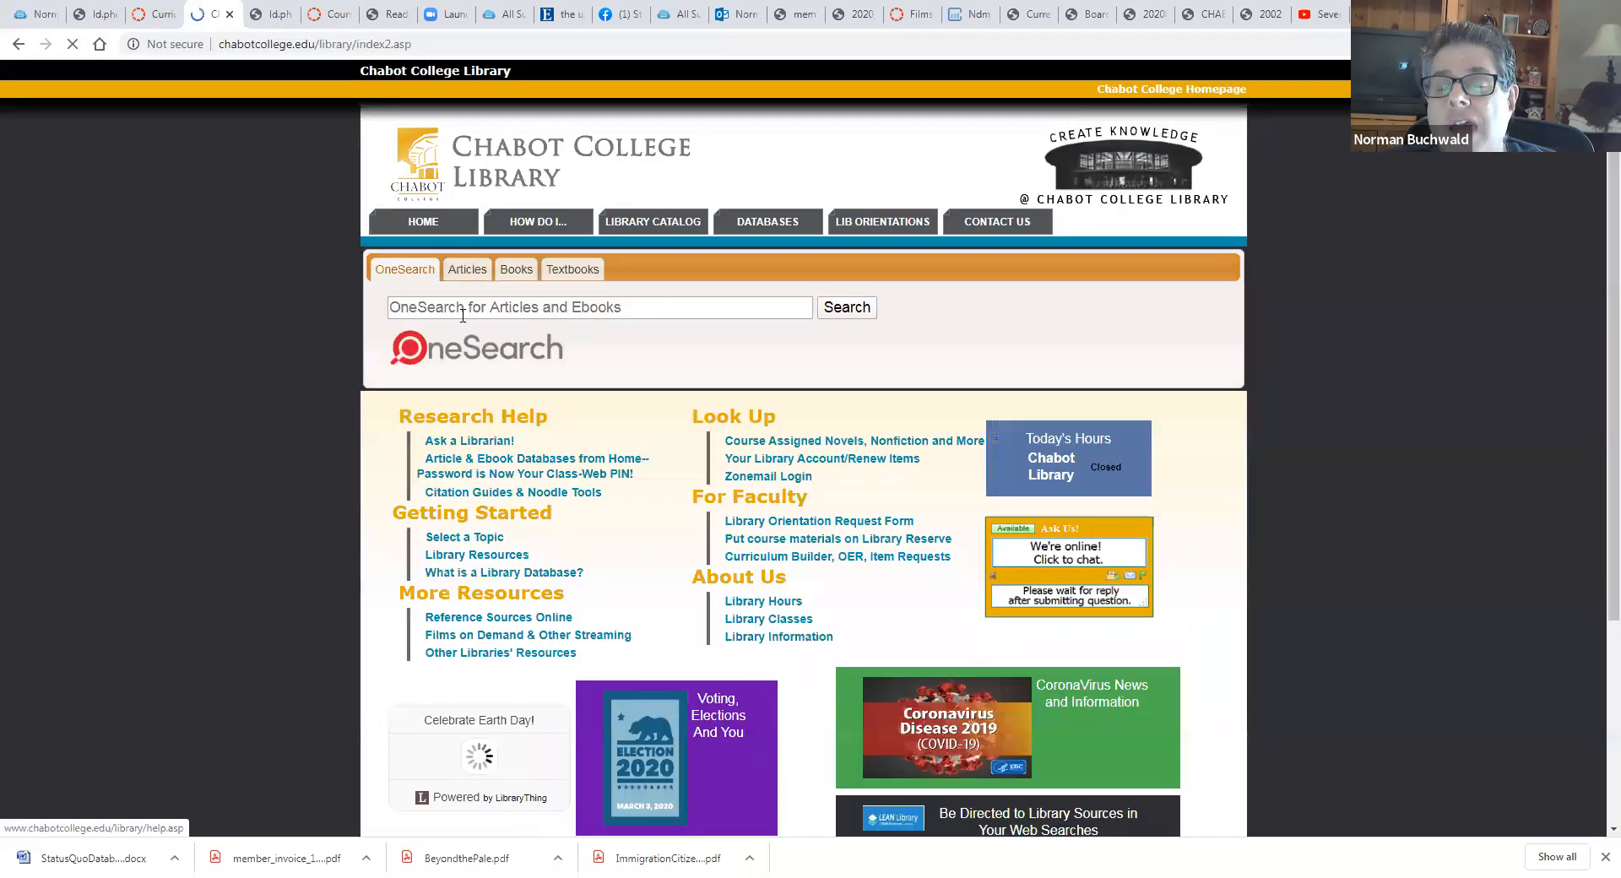
{"action": "left_click", "coordinate": [463, 315]}
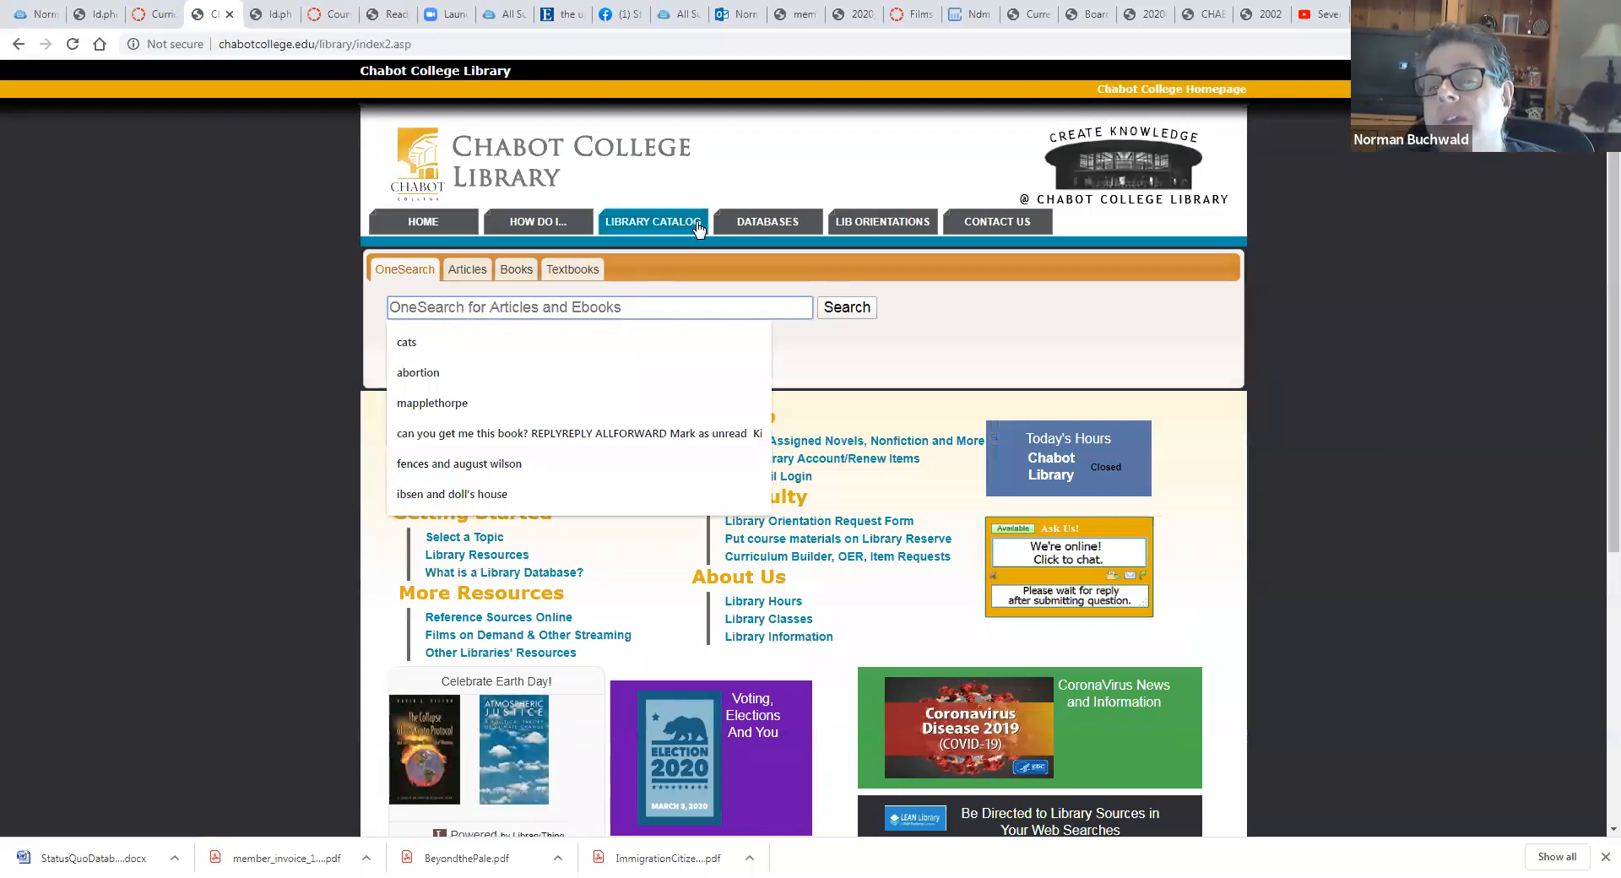
{"action": "left_click", "coordinate": [745, 225]}
{"action": "left_click", "coordinate": [745, 224]}
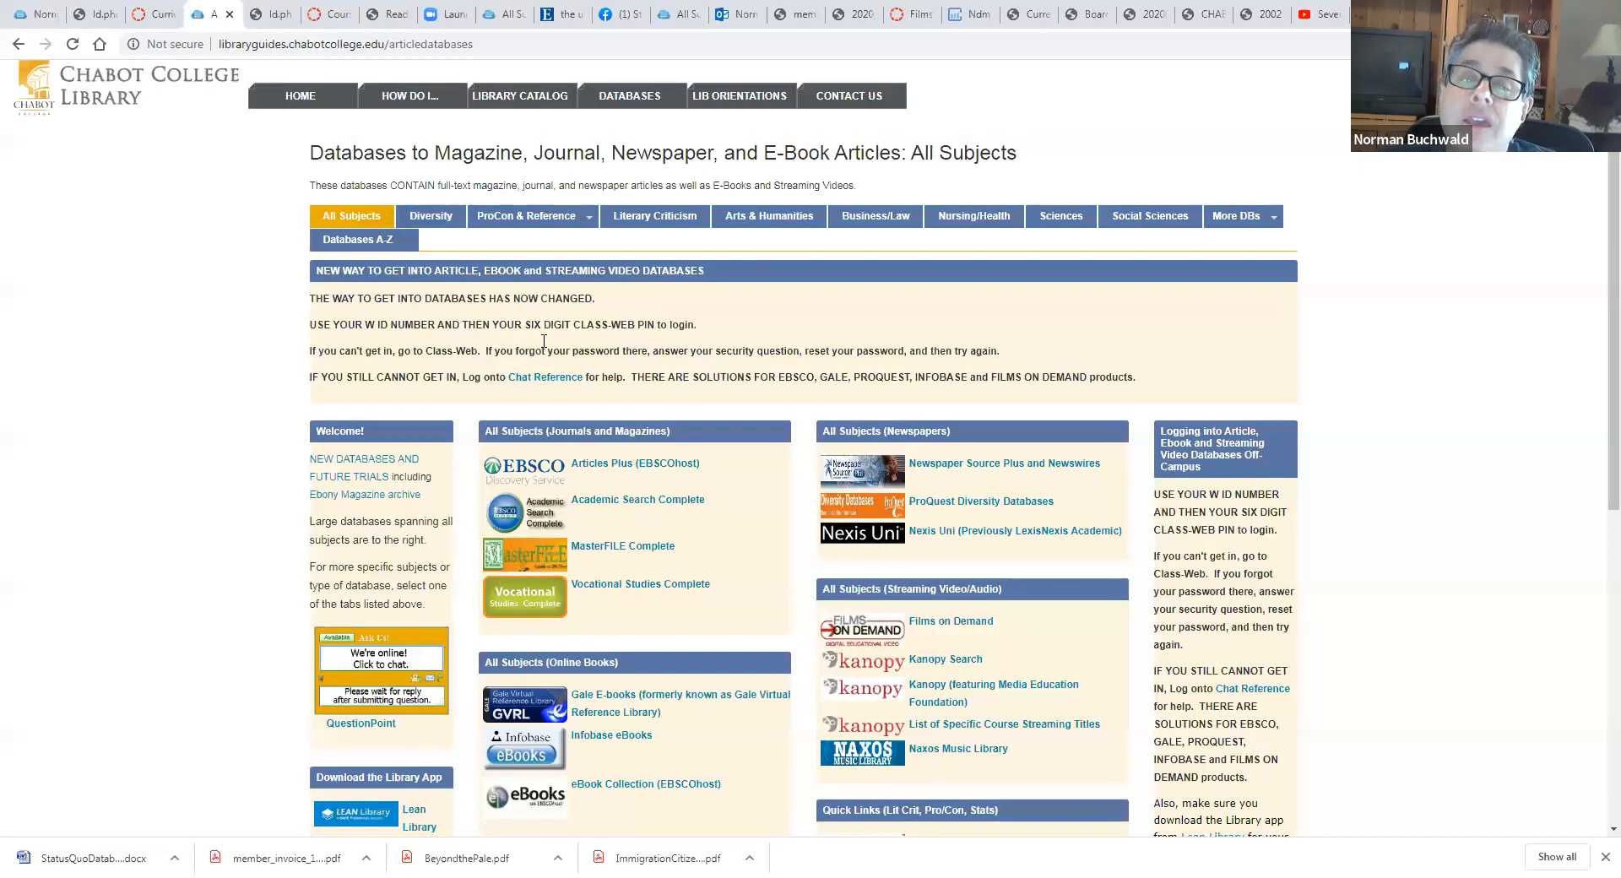
Step: Revisit the Canvas article record and the Curriculum Builder instructions, return to the librarian's profile and choose its e-mail contact option
{"action": "left_click", "coordinate": [152, 14]}
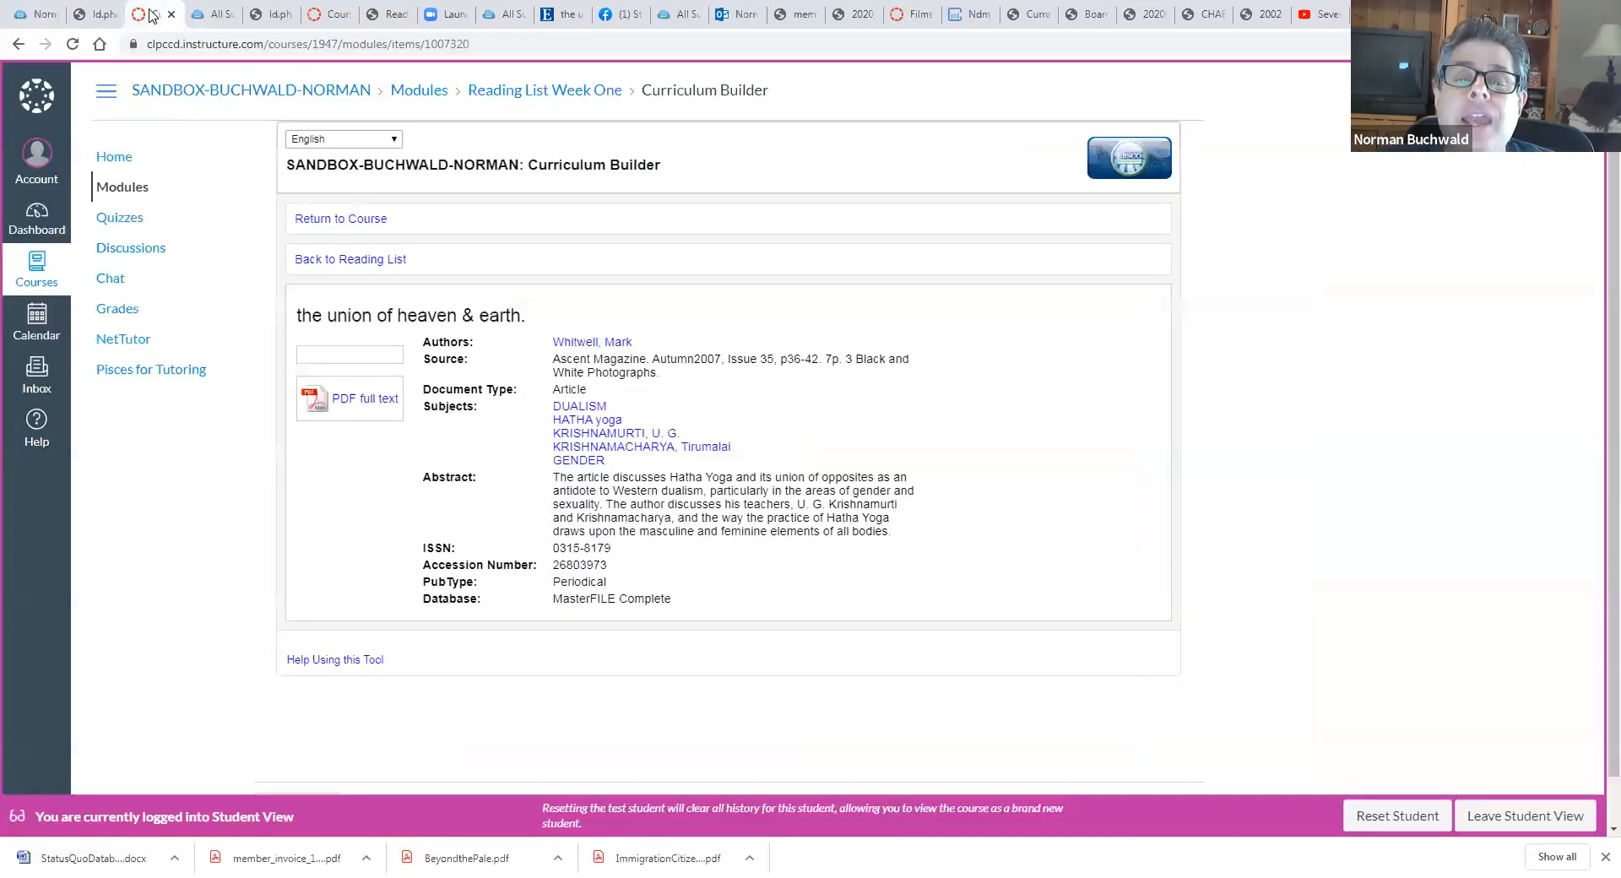
{"action": "left_click", "coordinate": [93, 14]}
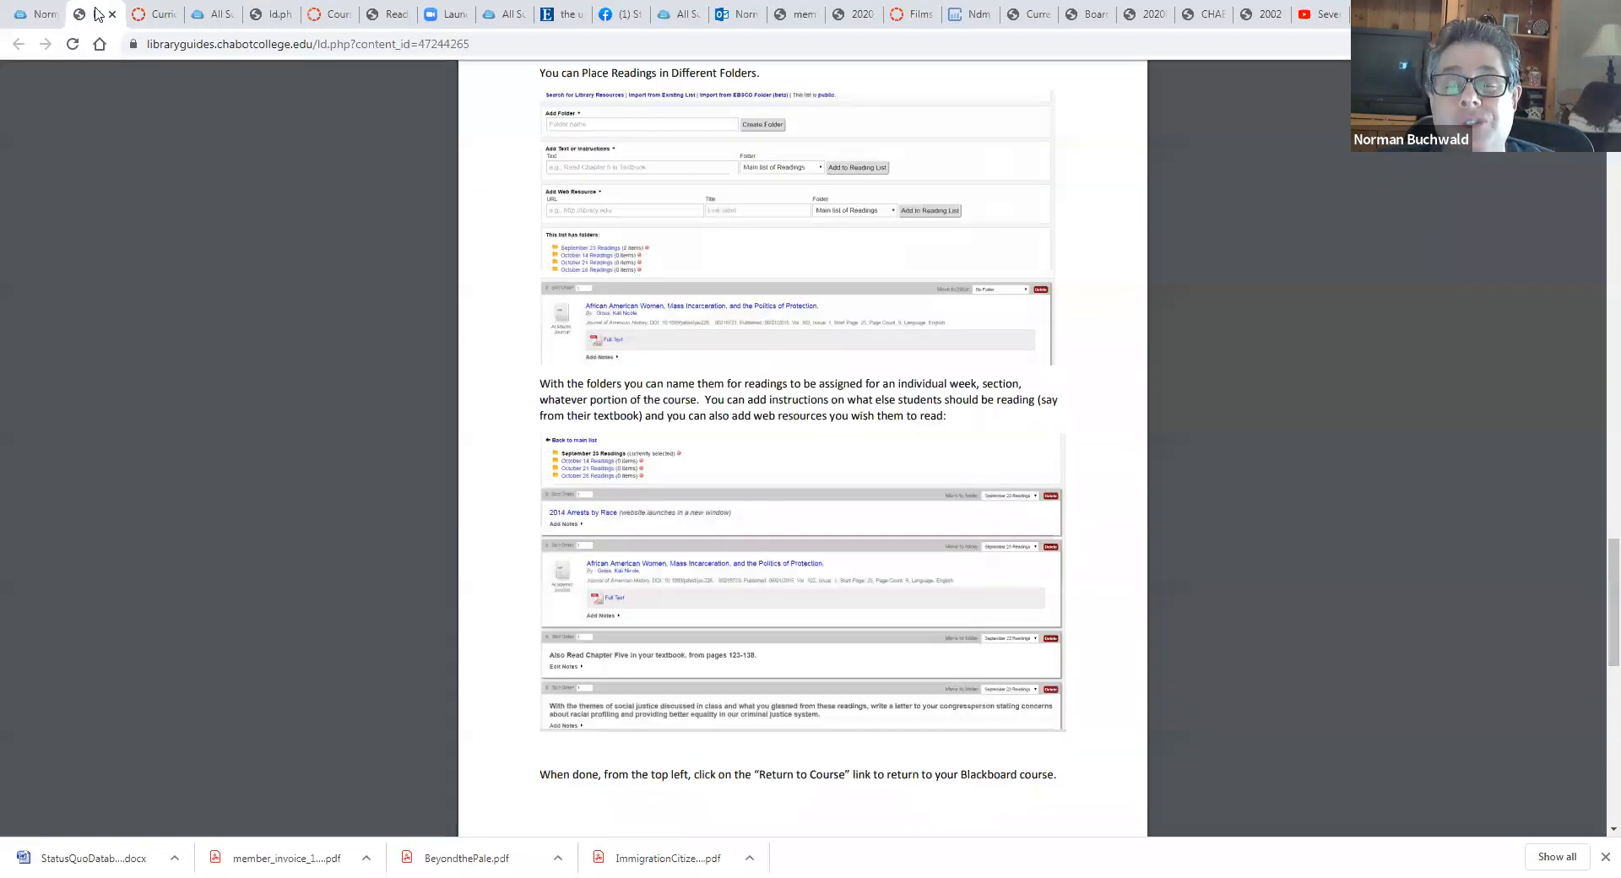
{"action": "left_click", "coordinate": [46, 11]}
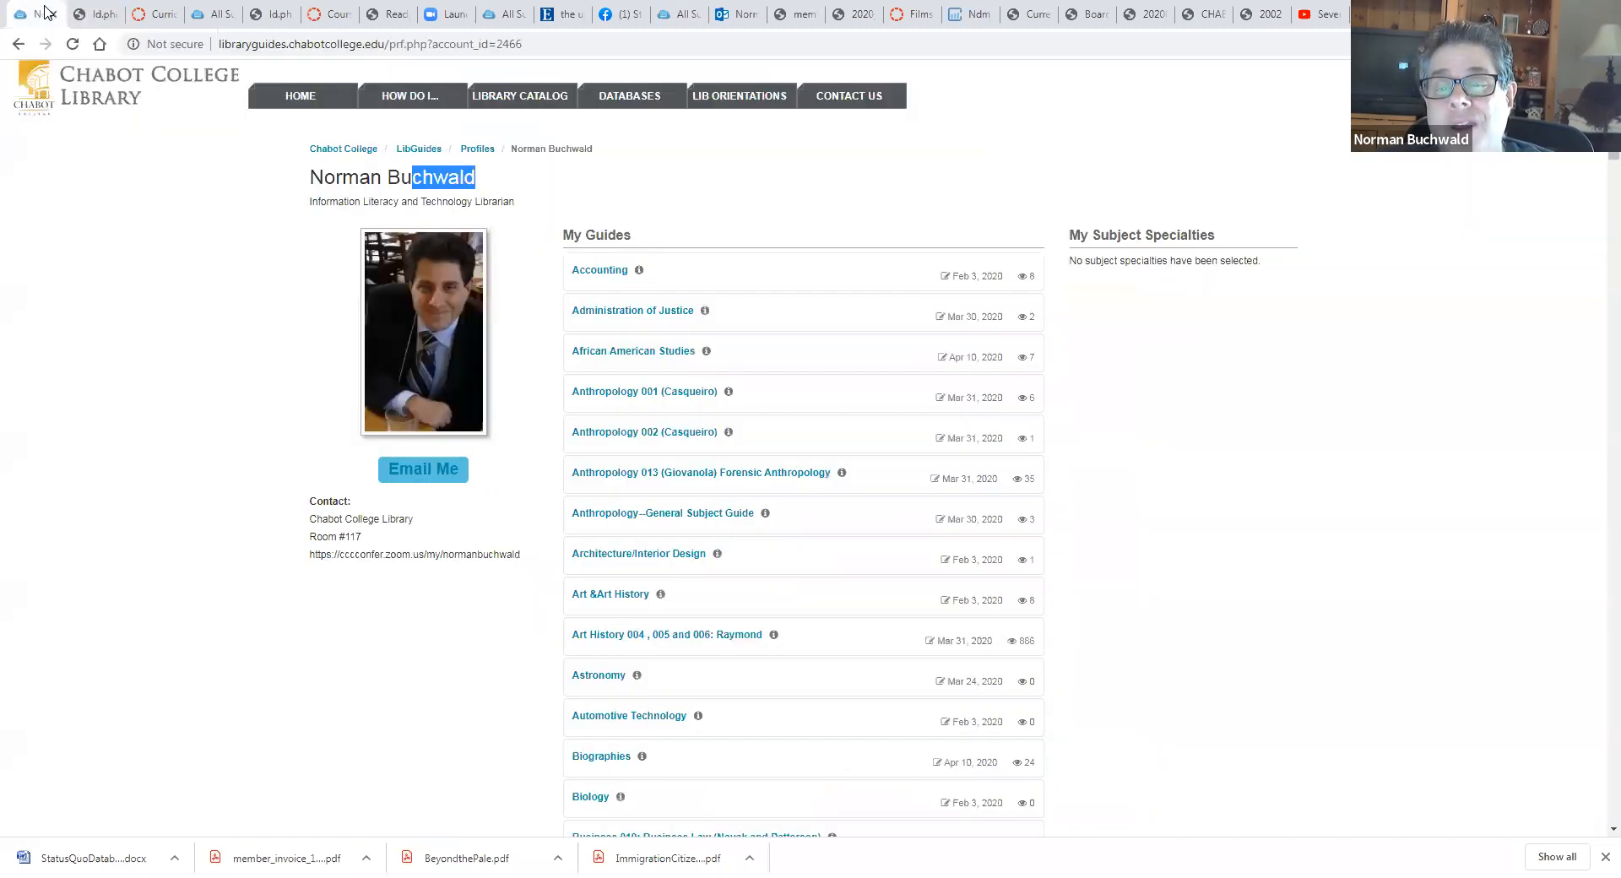
{"action": "left_click", "coordinate": [436, 473]}
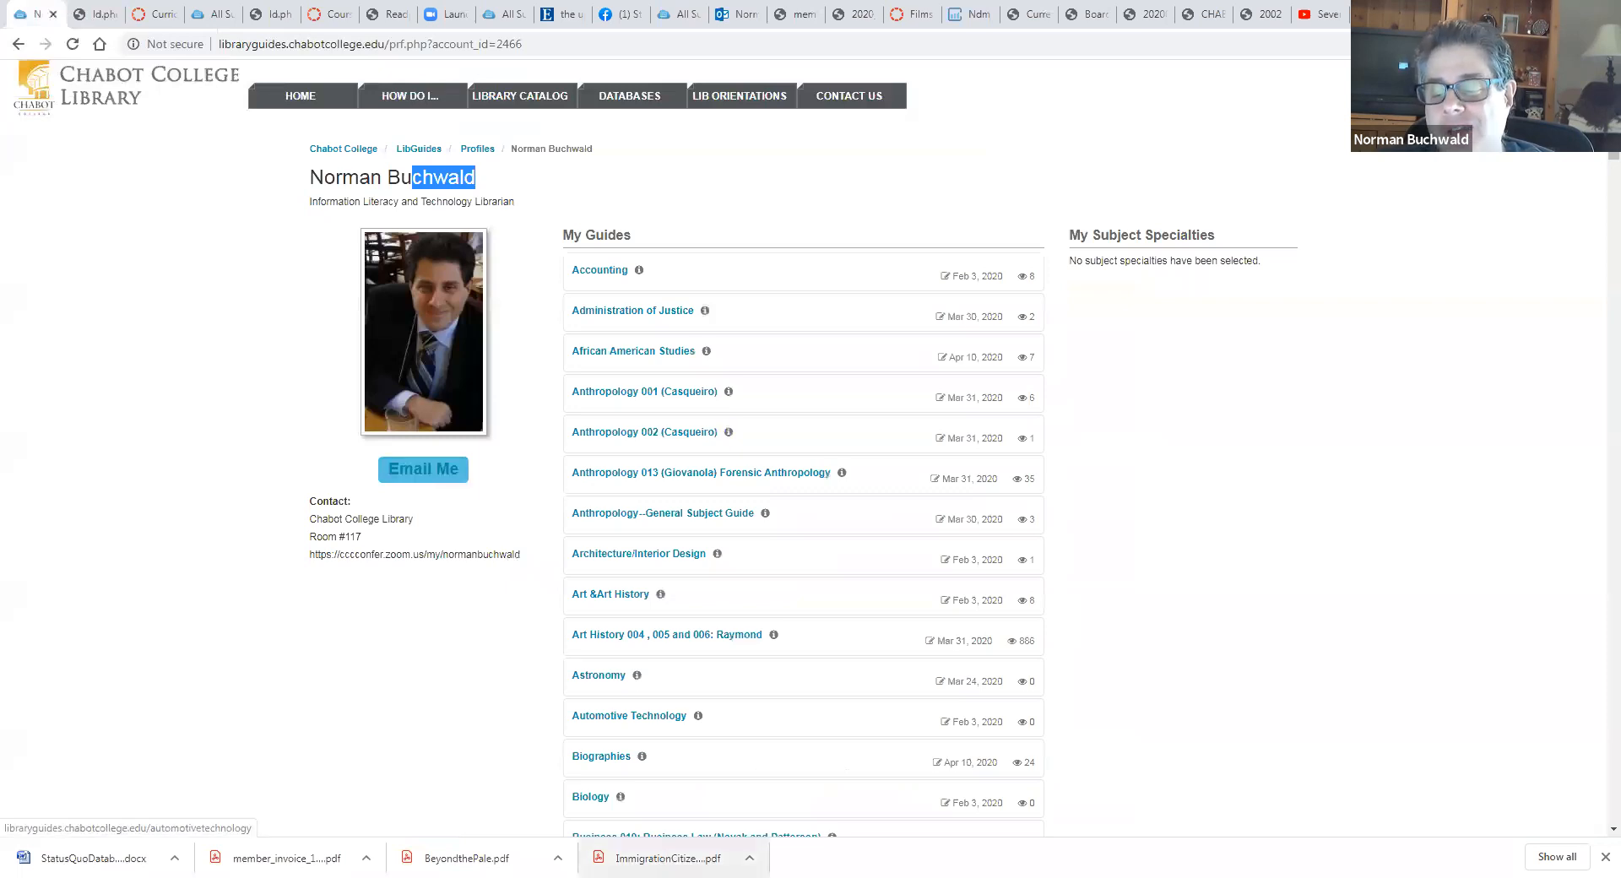